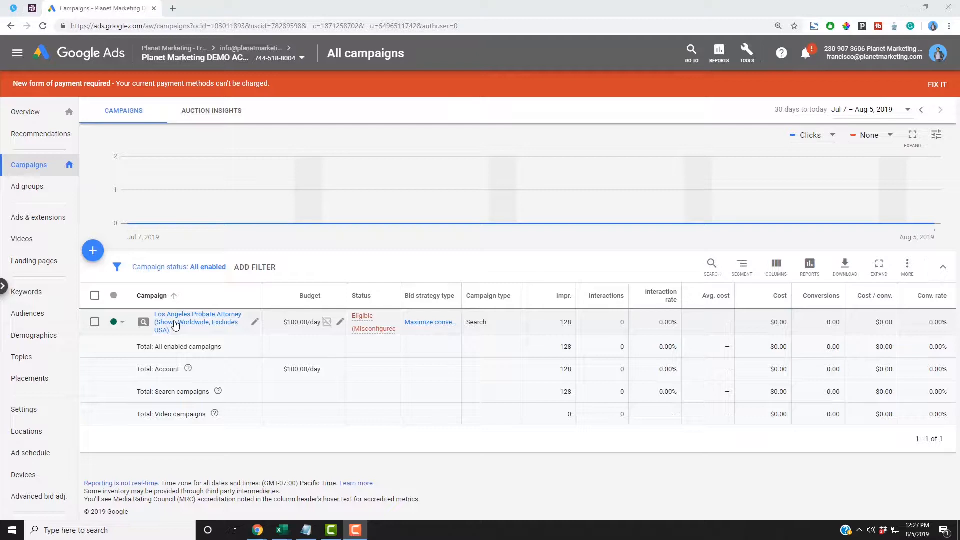
- Open the Ads & extensions page of the Los Angeles Probate Attorney campaign's BROAD MODIFIER ad group
click(176, 324)
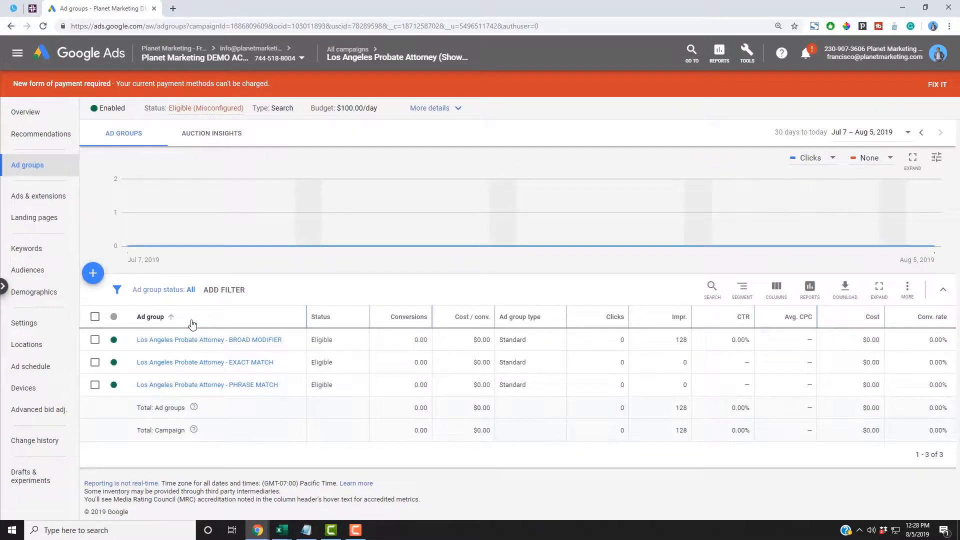
click(195, 341)
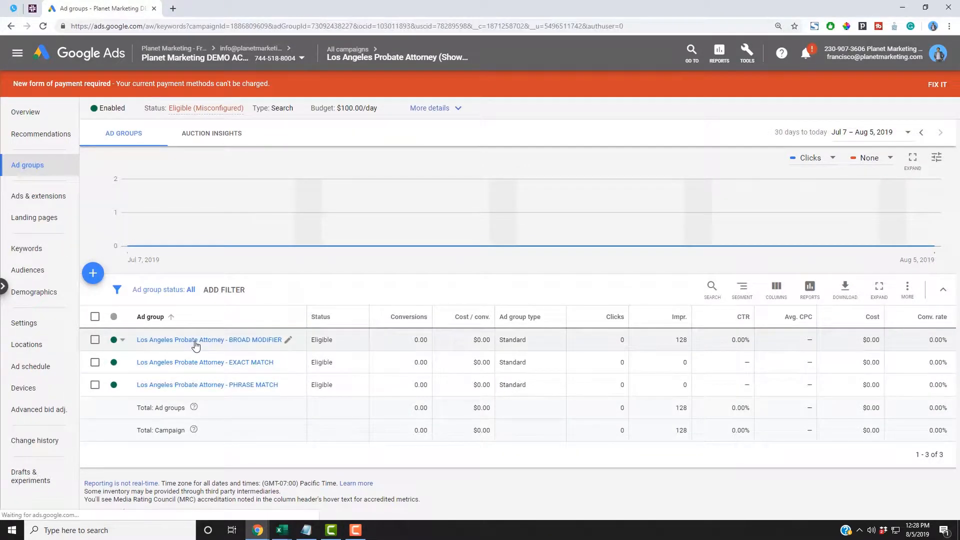
mouse_move(195, 344)
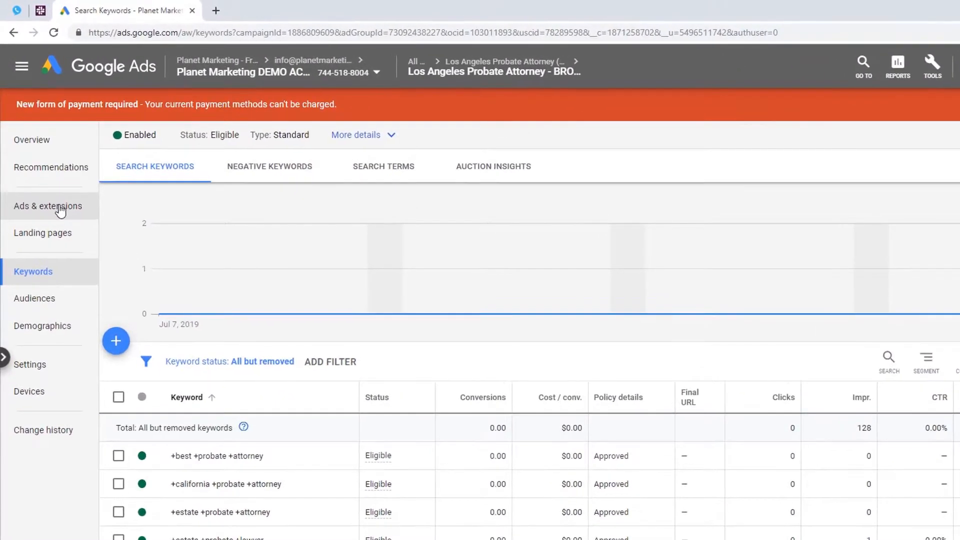
click(59, 209)
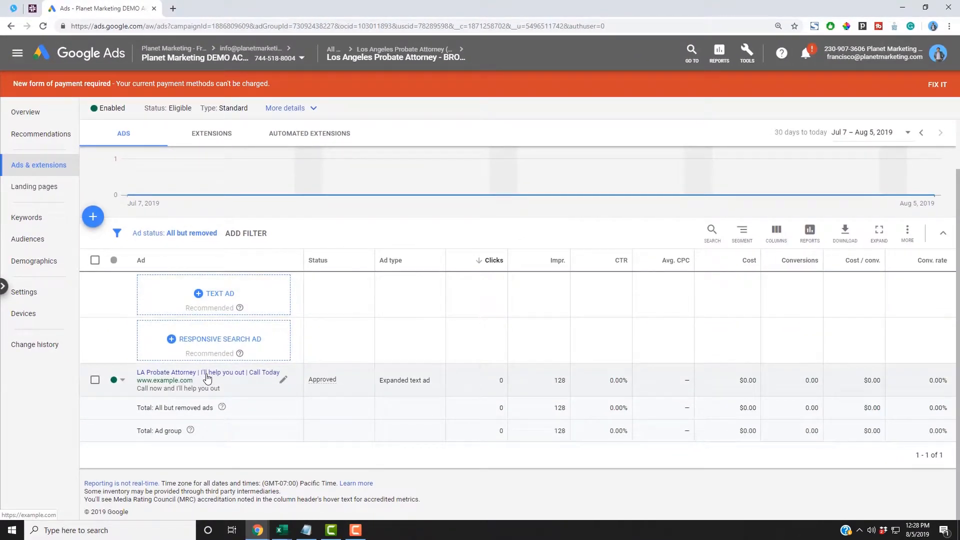
- Select and then deselect the LA Probate Attorney expanded text ad, scrolling to review the page
click(95, 380)
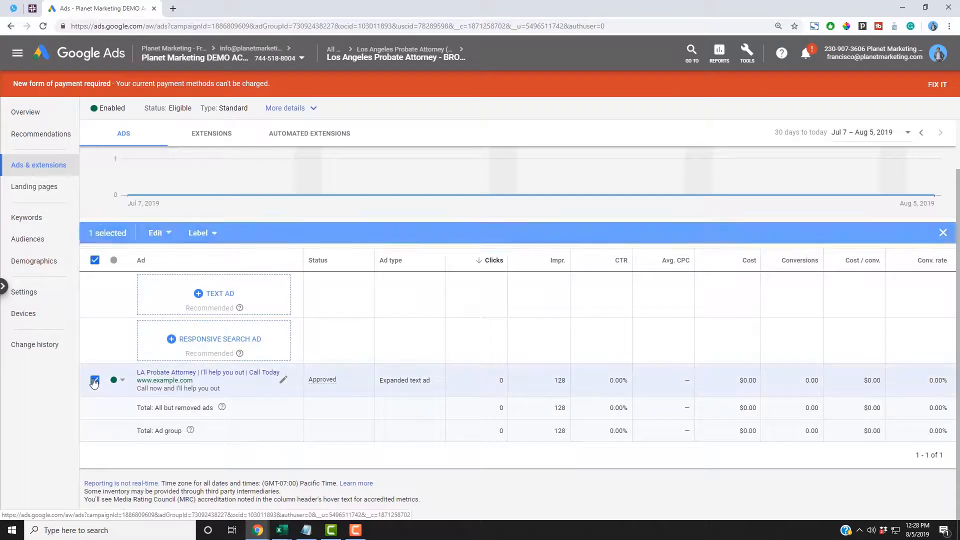
click(94, 380)
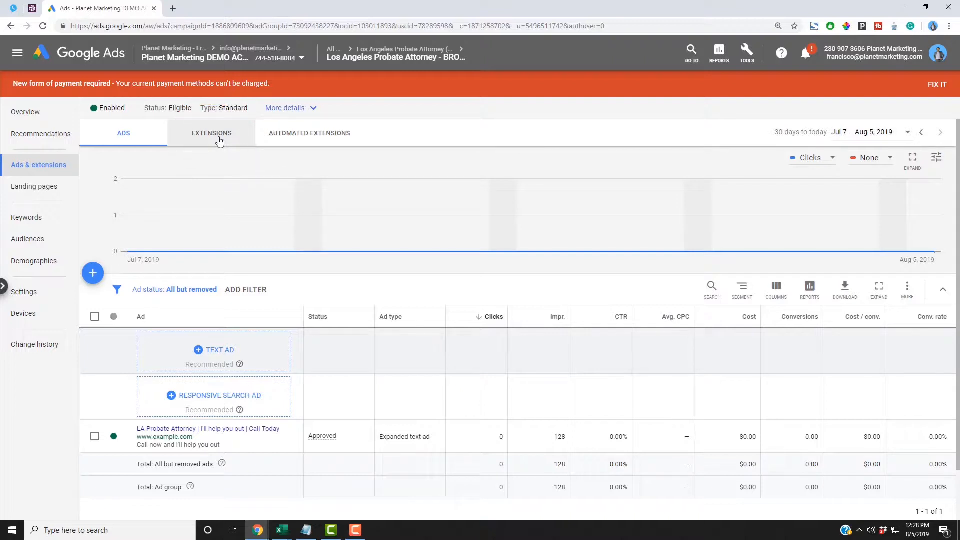
scroll(220, 142, down, 1)
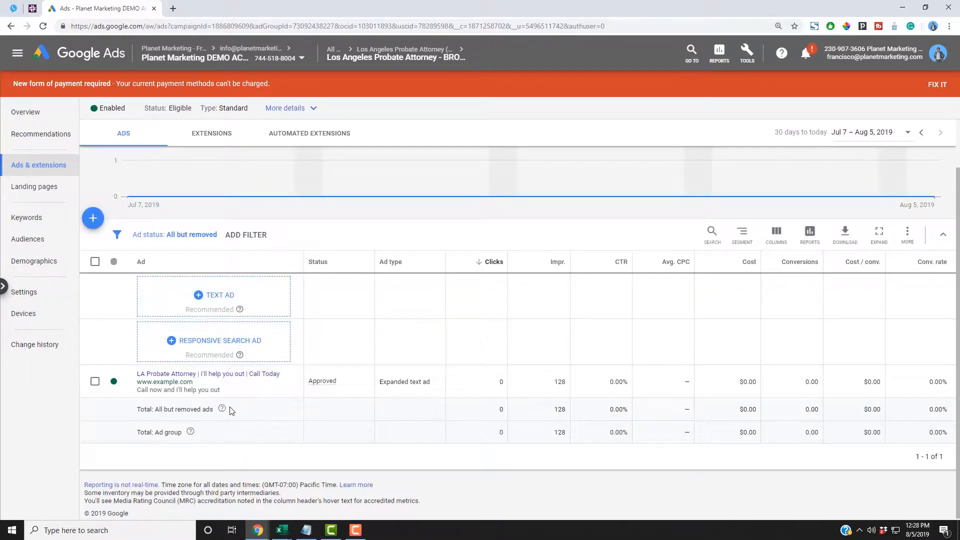
scroll(245, 425, up, 1)
- Show the ad group's Extensions tab, bring the Notepad extension list over it, and highlight Sitelink
click(219, 140)
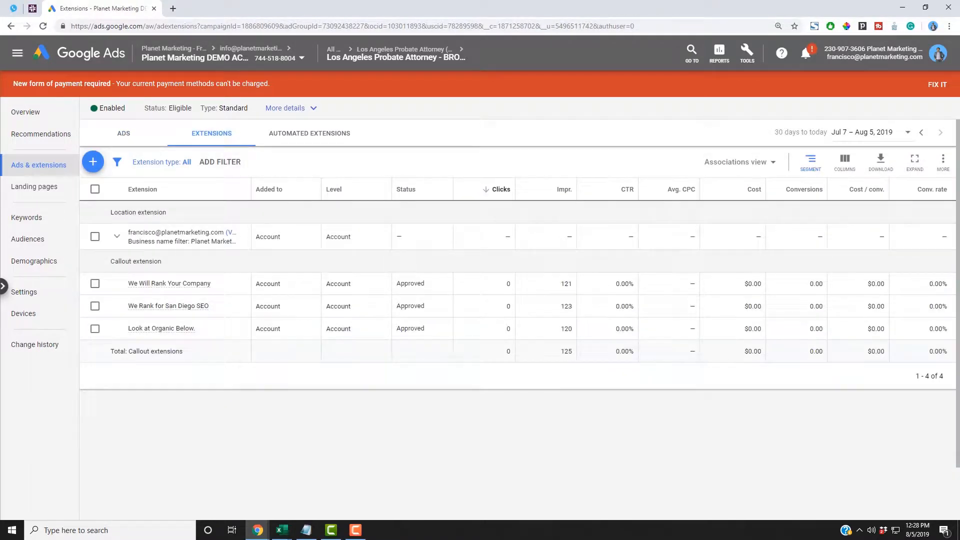
key(alt+Tab)
drag(959, 229, 413, 202)
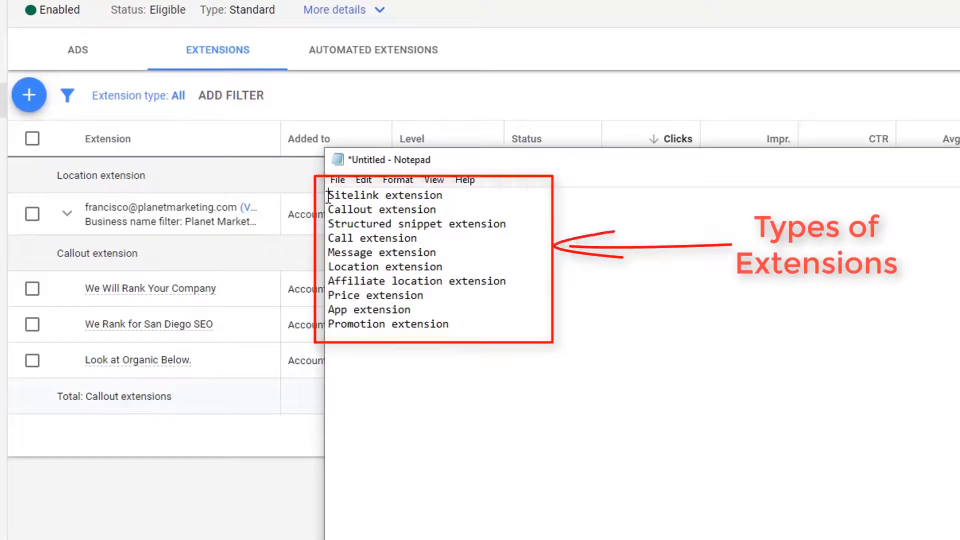
drag(328, 195, 464, 191)
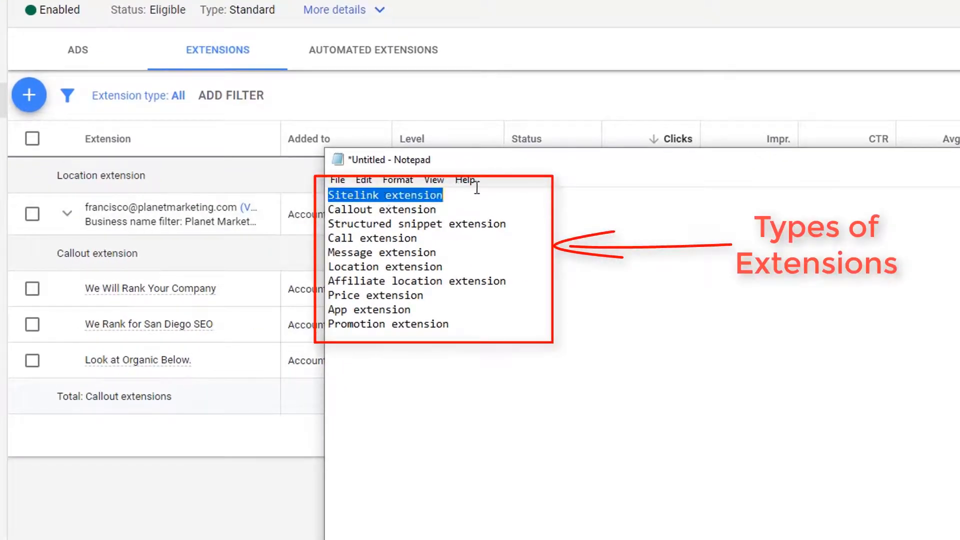
click(451, 197)
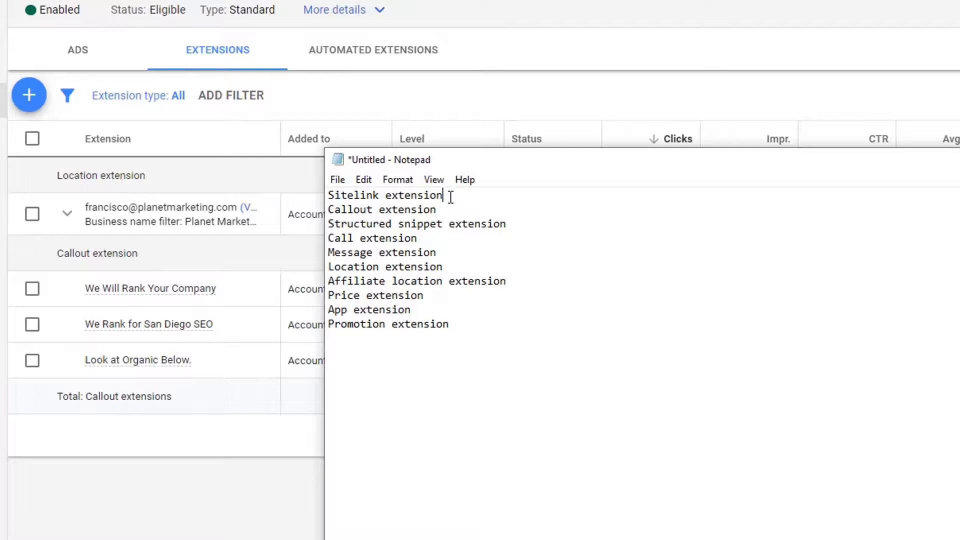
- Highlight the Structured snippet, Message and Call extension lines in the notes
drag(453, 212, 523, 225)
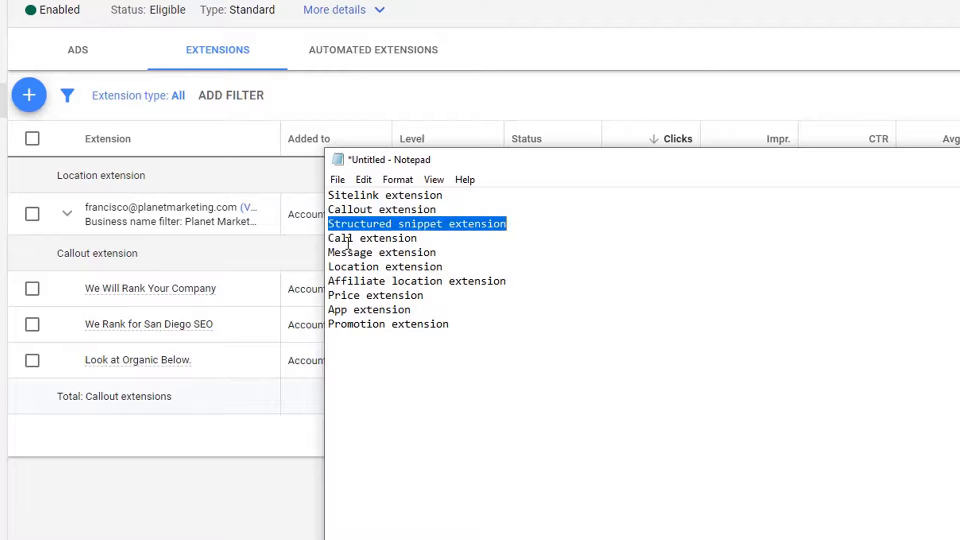
click(448, 251)
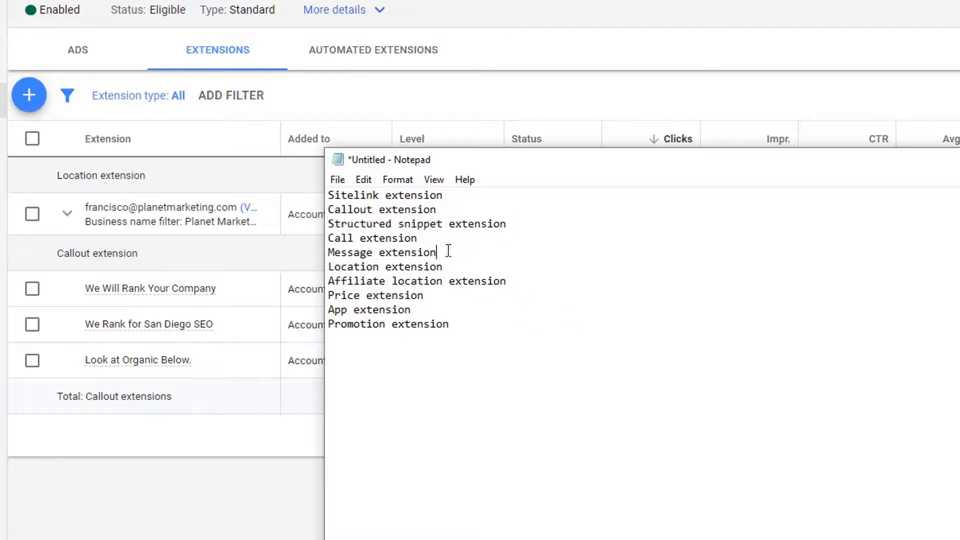
drag(448, 251, 328, 253)
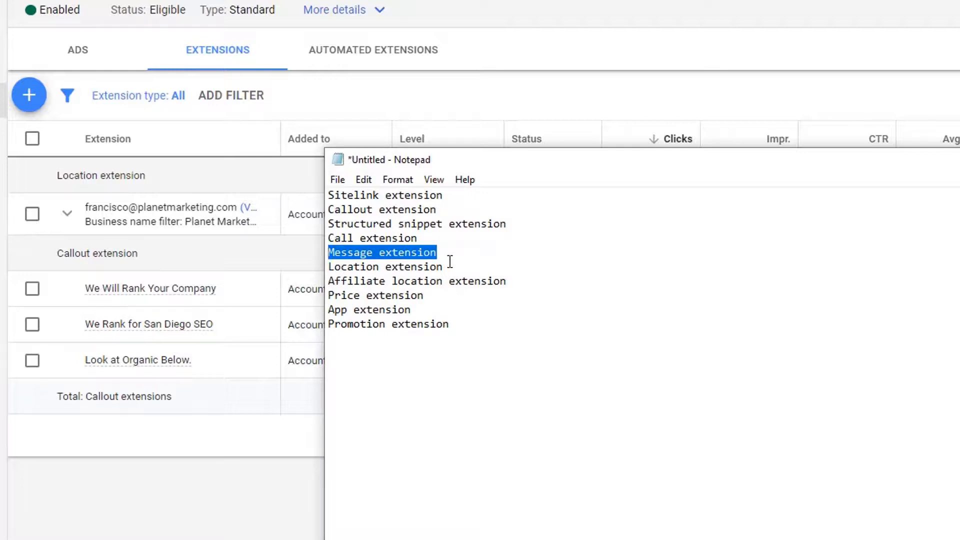
drag(436, 238, 329, 240)
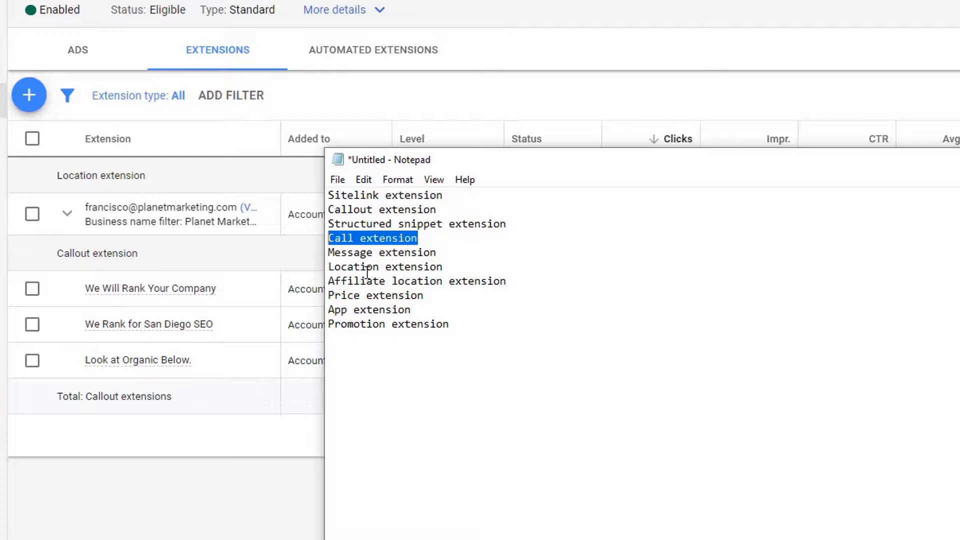
click(367, 268)
- Highlight the Location extension line in the notes several times
drag(443, 265, 340, 272)
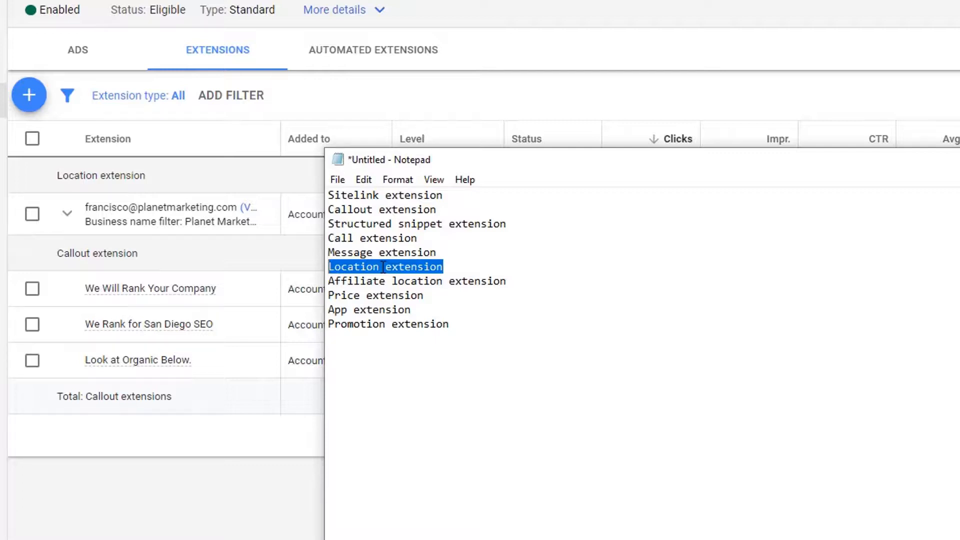
click(436, 266)
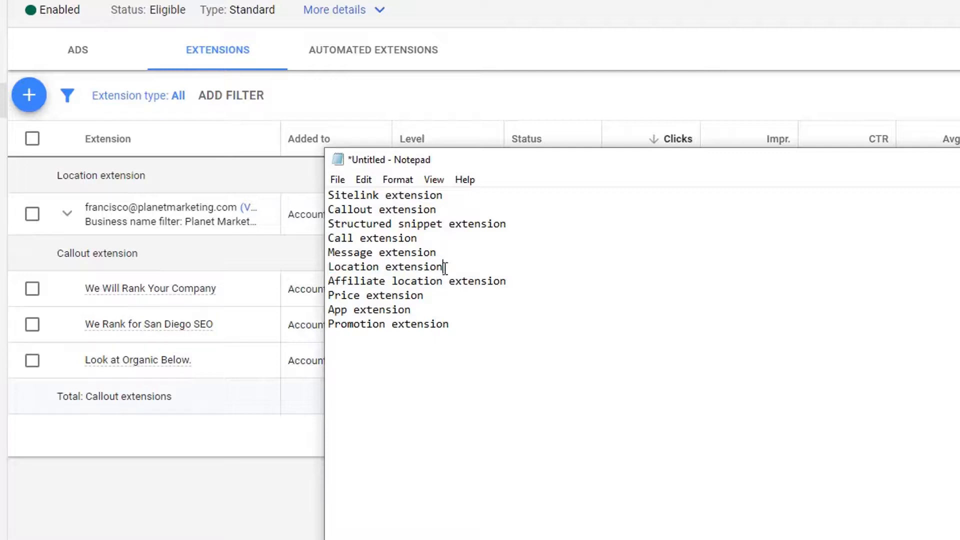
drag(443, 267, 328, 271)
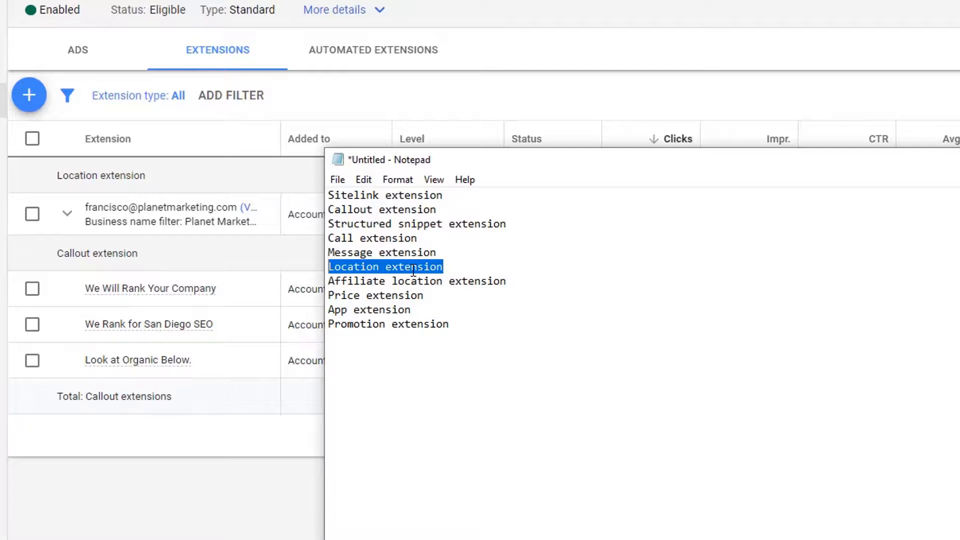
click(451, 268)
drag(452, 268, 387, 281)
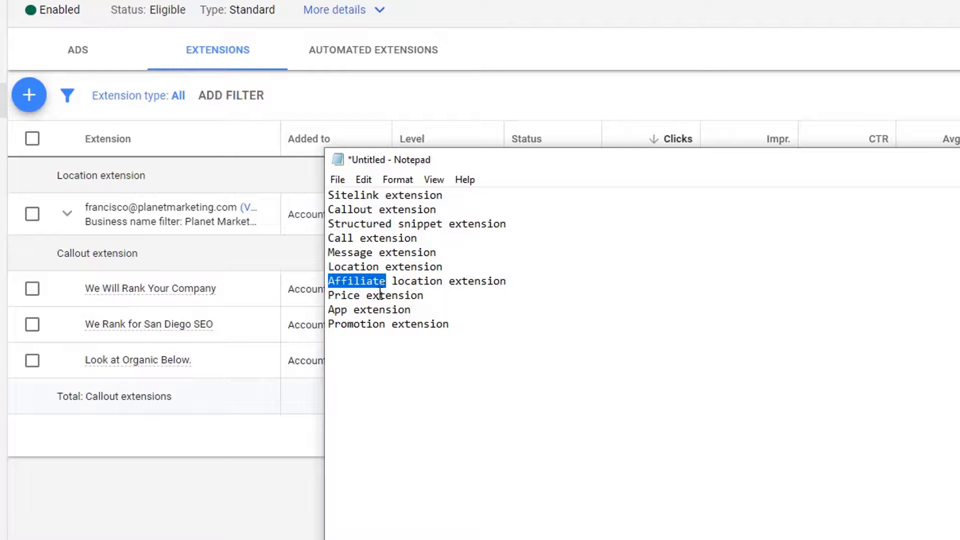
- Highlight the Price, App and Promotion lines, then return to the Google Ads Extensions page
mouse_move(331, 296)
mouse_down()
mouse_move(442, 299)
mouse_move(325, 310)
mouse_up()
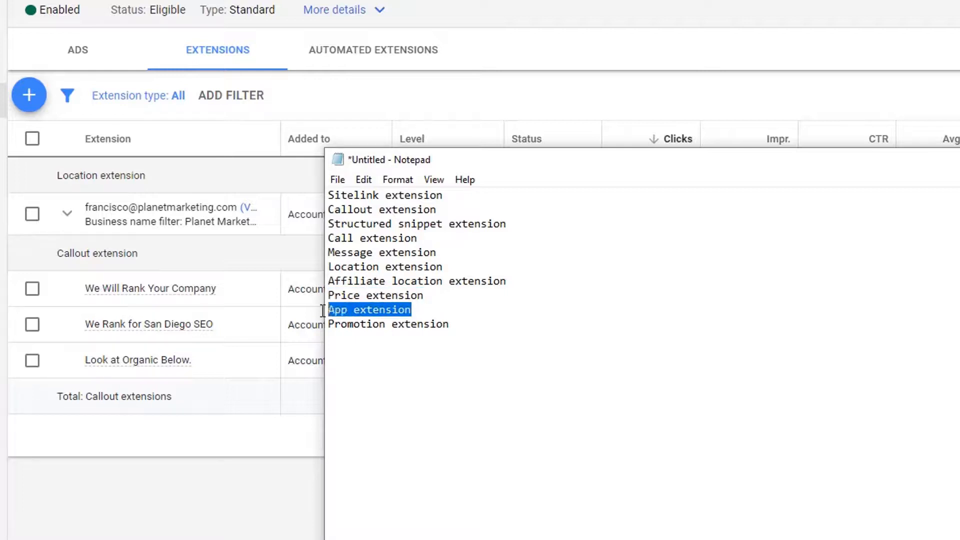
click(449, 328)
drag(449, 328, 378, 327)
double_click(400, 311)
drag(449, 325, 327, 326)
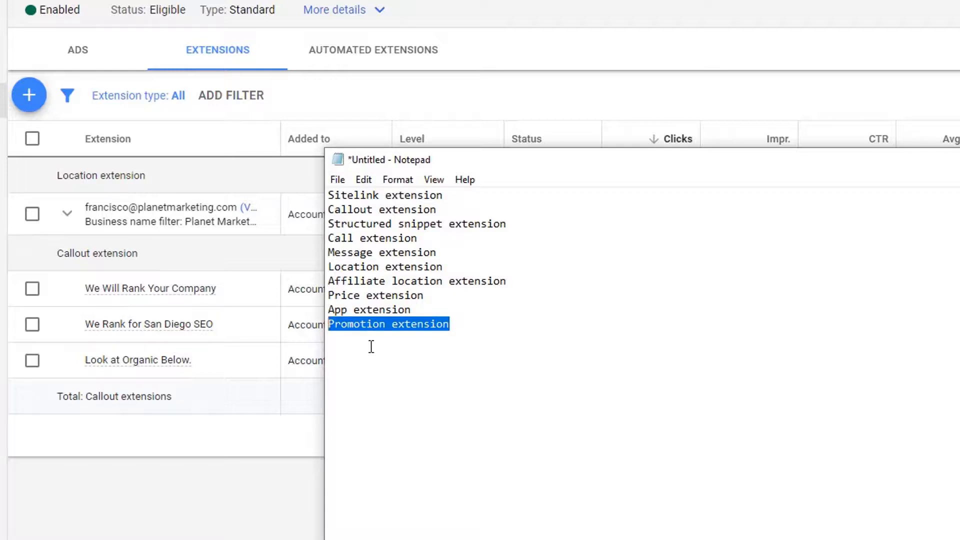
click(431, 89)
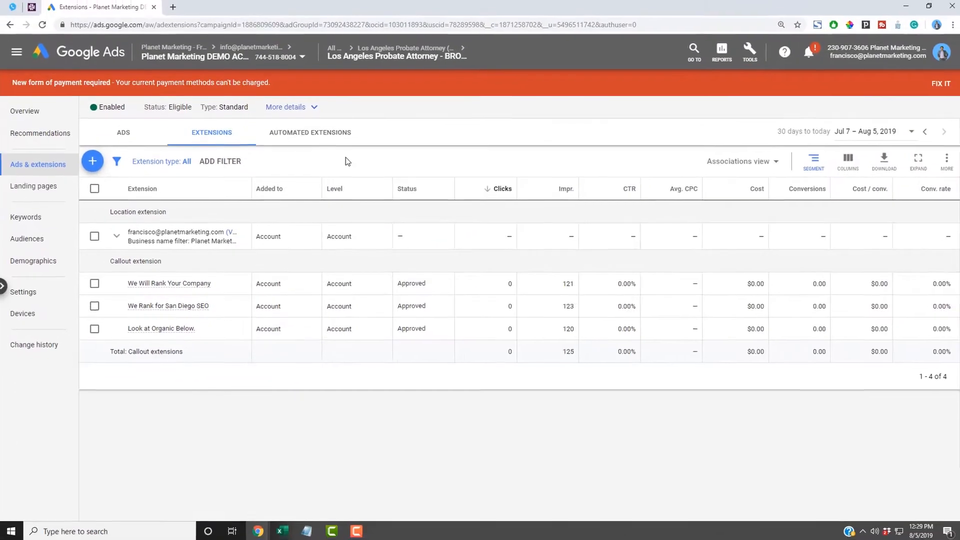
- Begin a new ad-group-level sitelink extension with the desktop preview, focusing the first sitelink's text
click(93, 168)
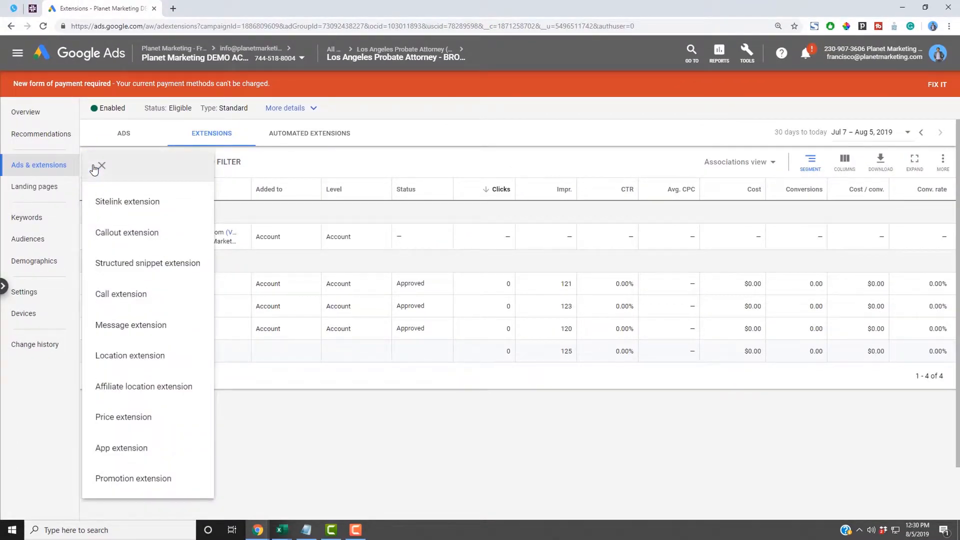
click(137, 213)
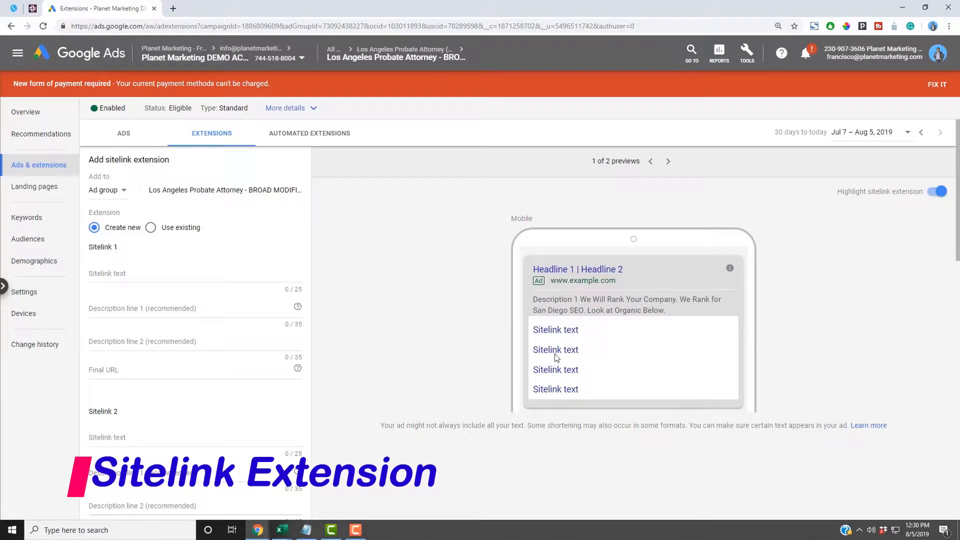
click(668, 161)
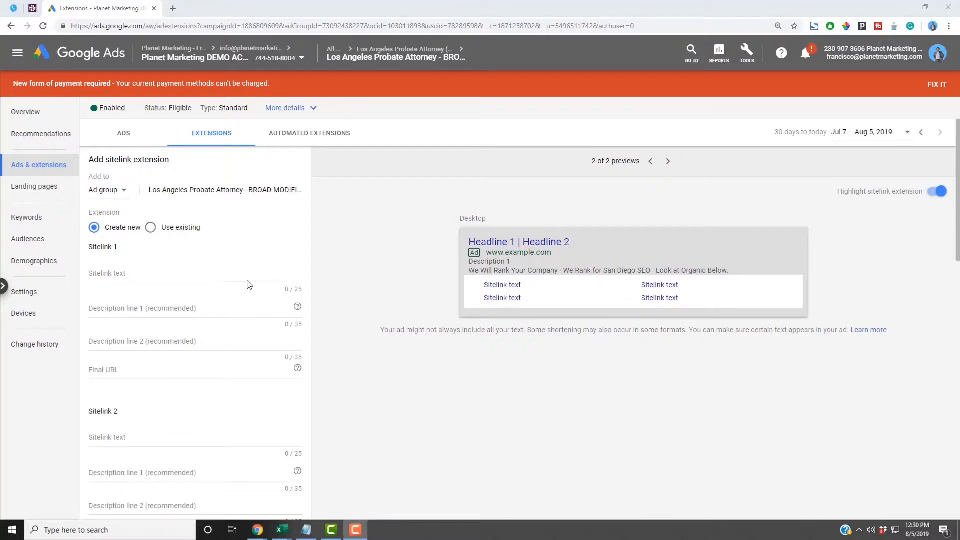
click(124, 190)
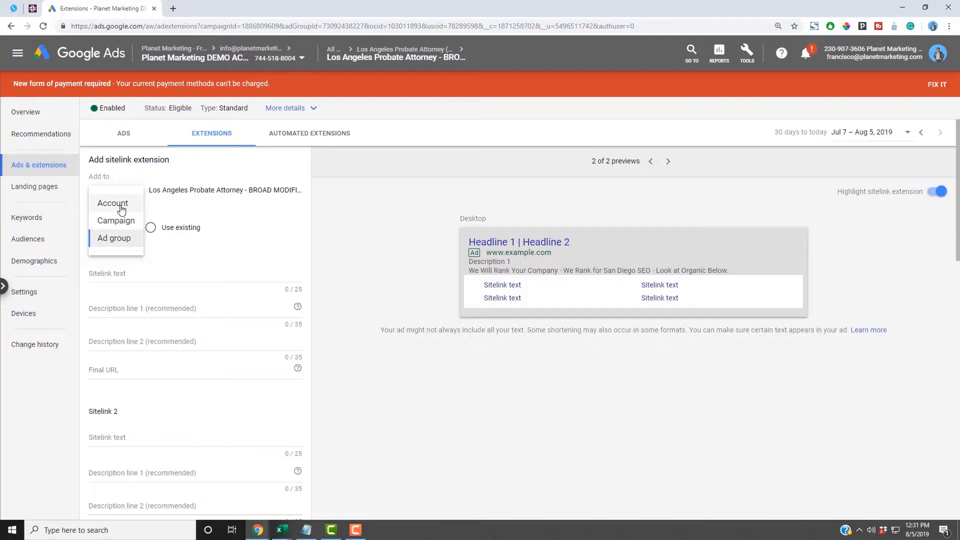
click(120, 238)
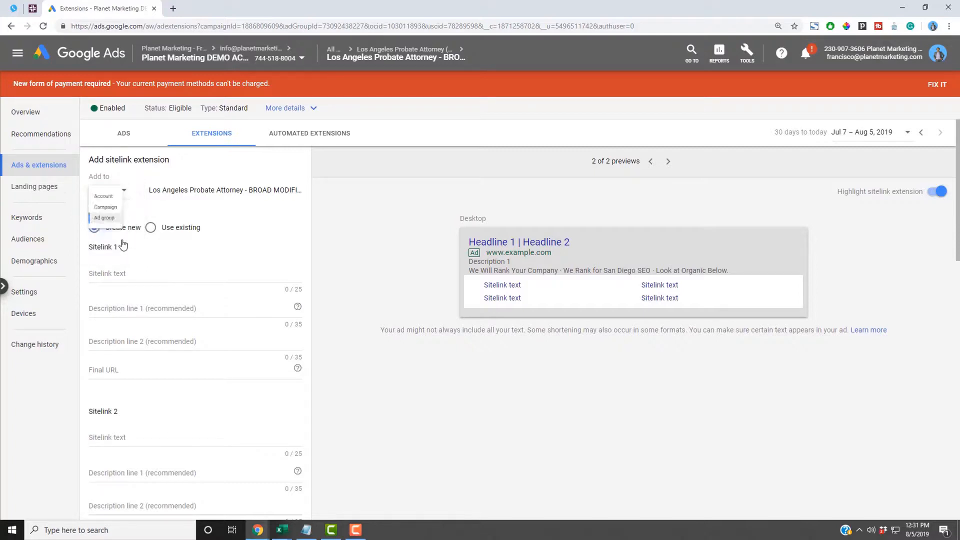
click(131, 272)
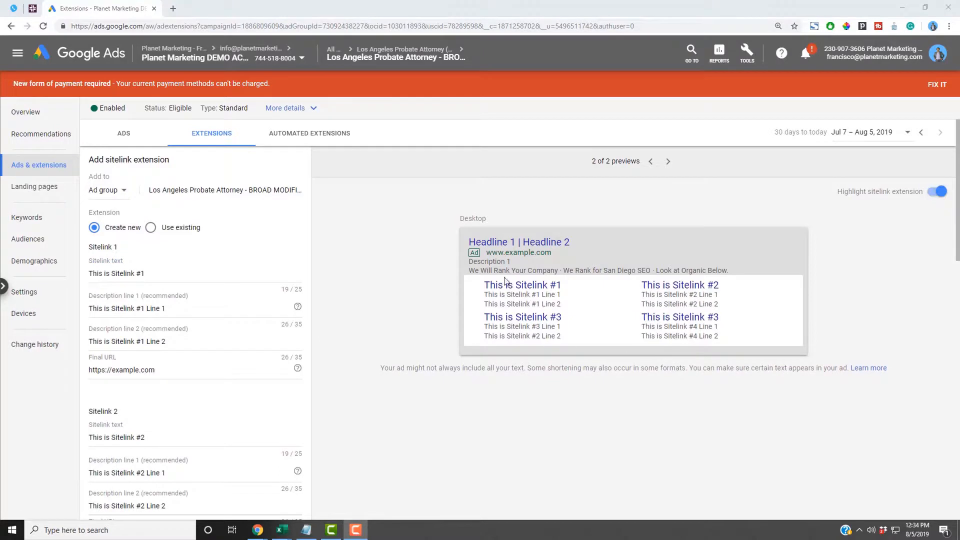
- Review the first sitelink's text and its two description lines
drag(146, 274, 88, 274)
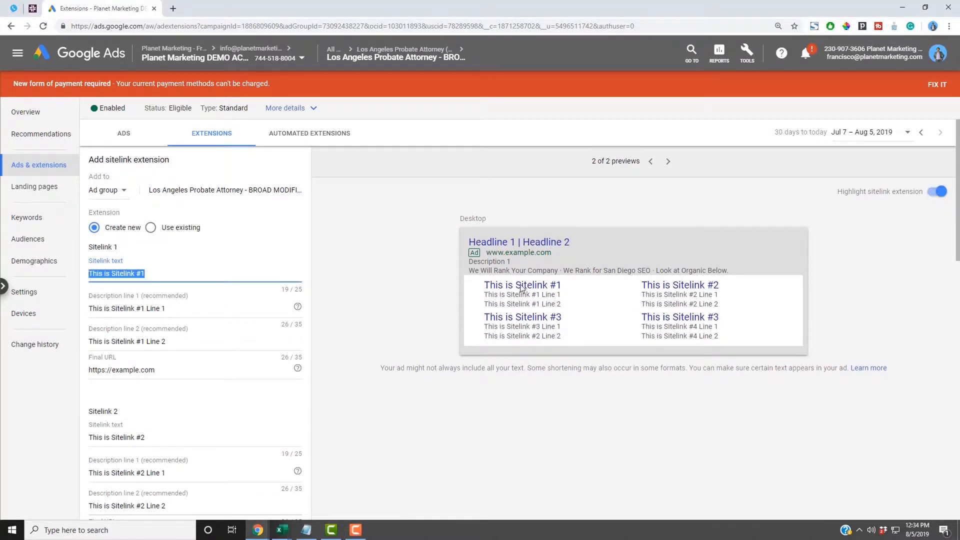
click(169, 308)
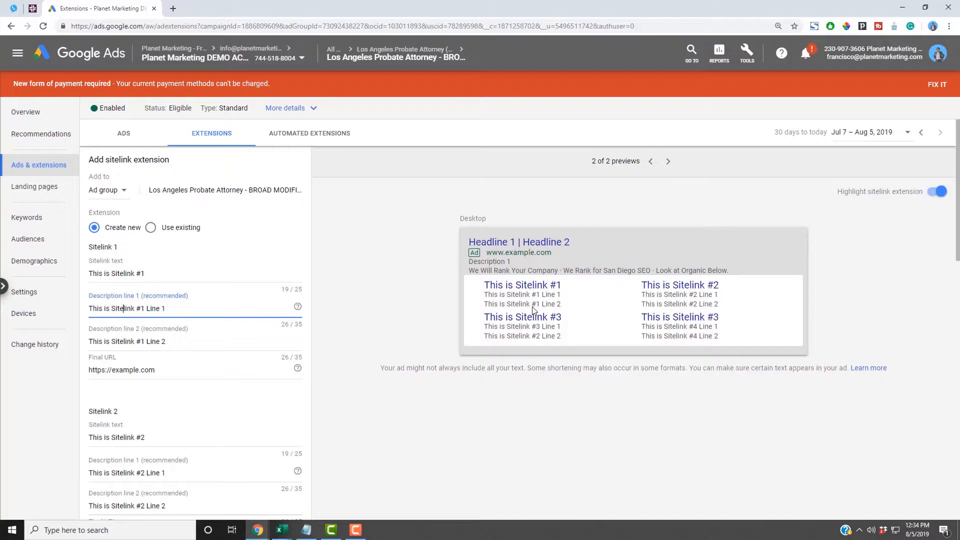
click(217, 338)
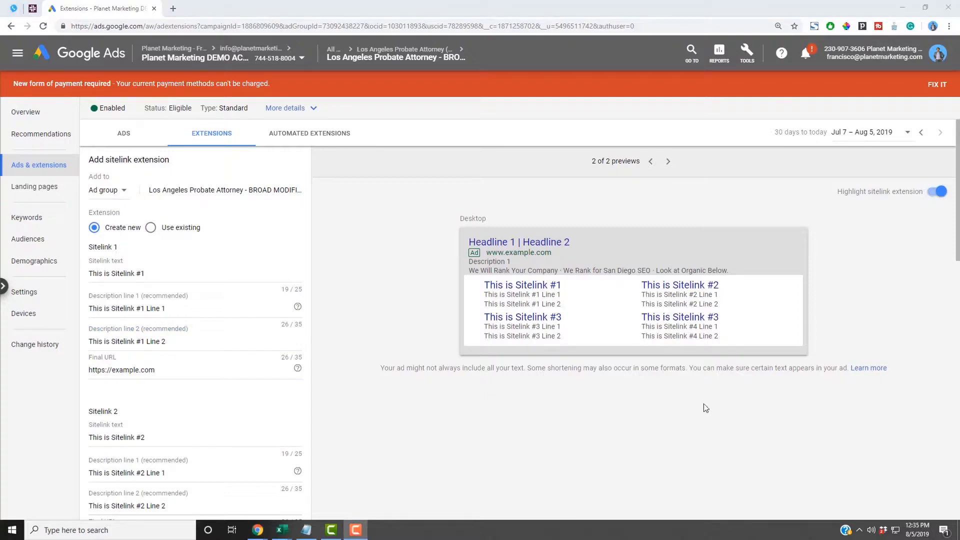
click(544, 340)
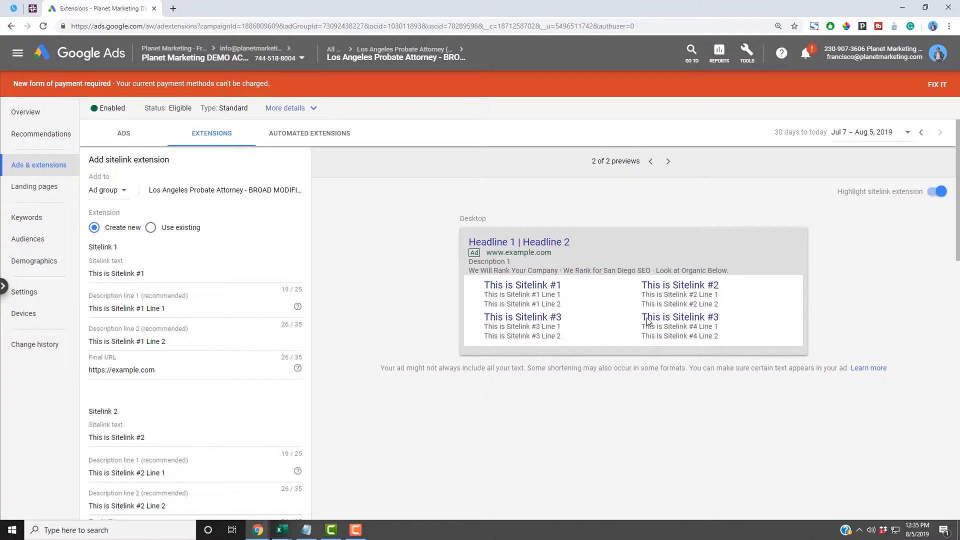
- Compare the Sitelink #1 to #4 headlines shown in the desktop preview
mouse_move(647, 320)
mouse_down()
mouse_move(697, 322)
mouse_move(643, 326)
mouse_up()
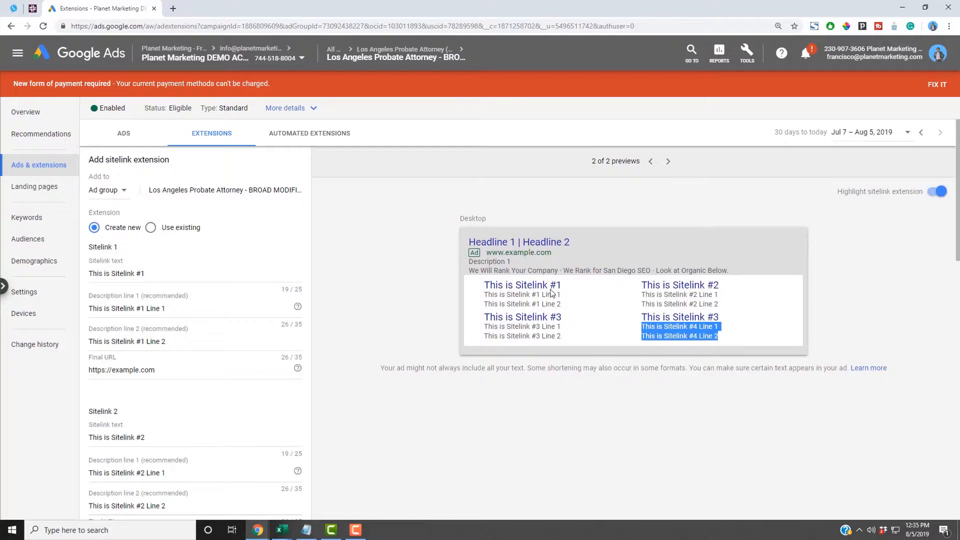
drag(485, 287, 562, 286)
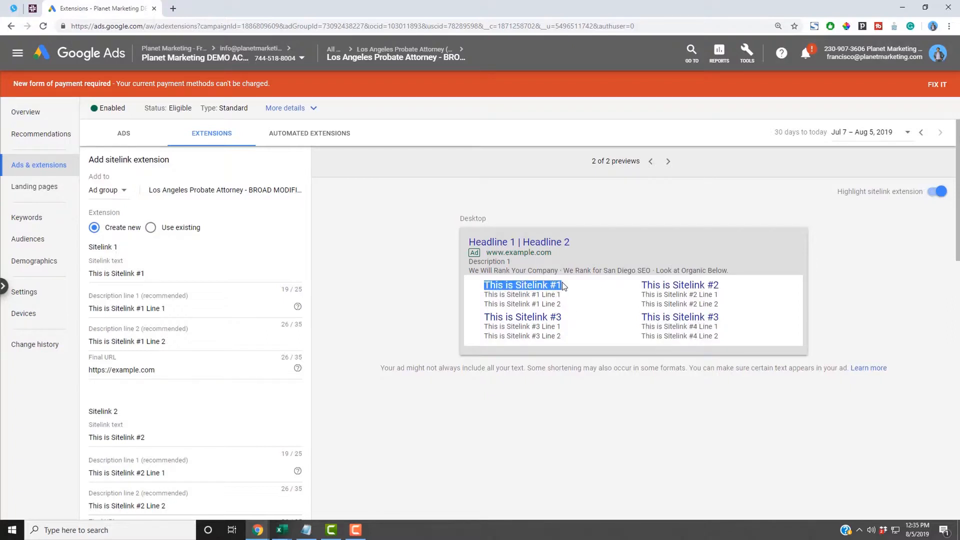
drag(486, 319, 563, 318)
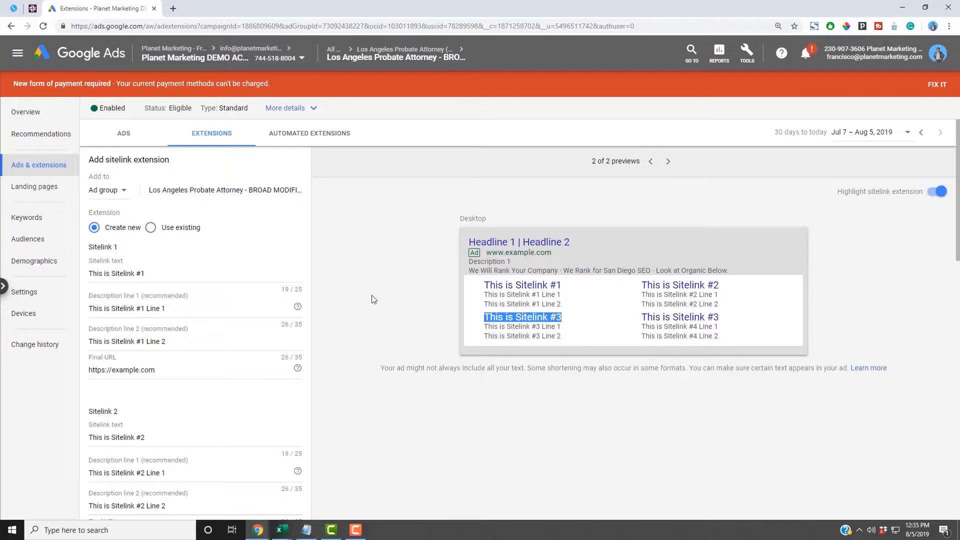
click(330, 309)
scroll(327, 260, down, 1)
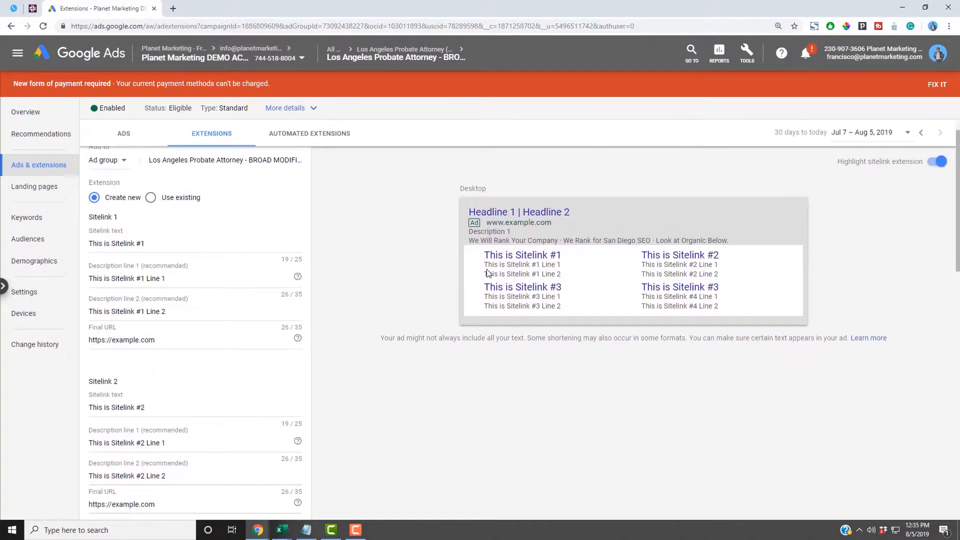
triple_click(507, 259)
triple_click(516, 289)
triple_click(671, 255)
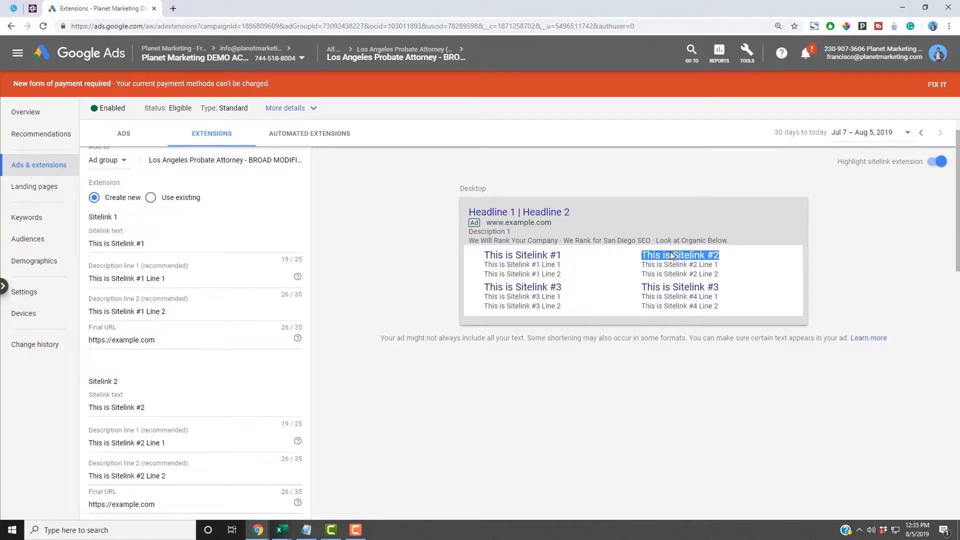
triple_click(673, 288)
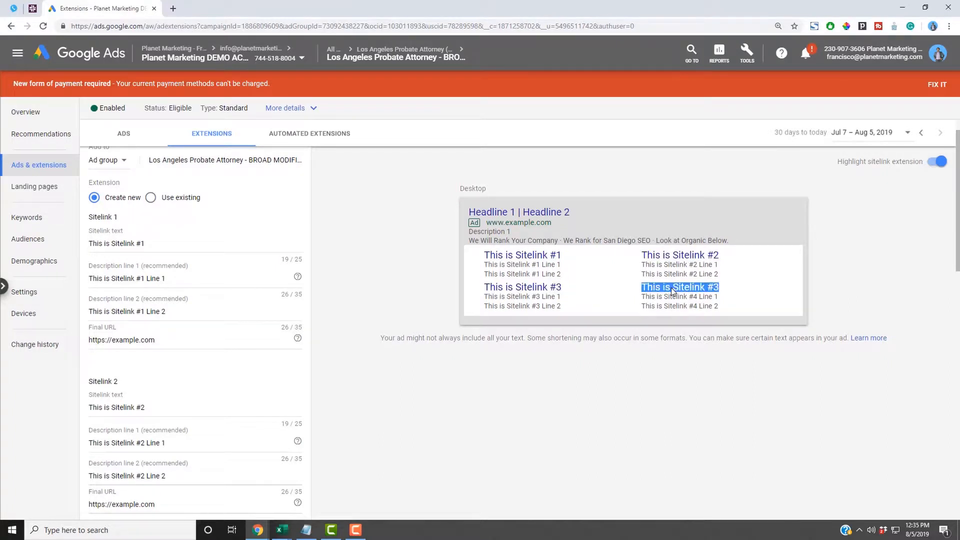
click(535, 261)
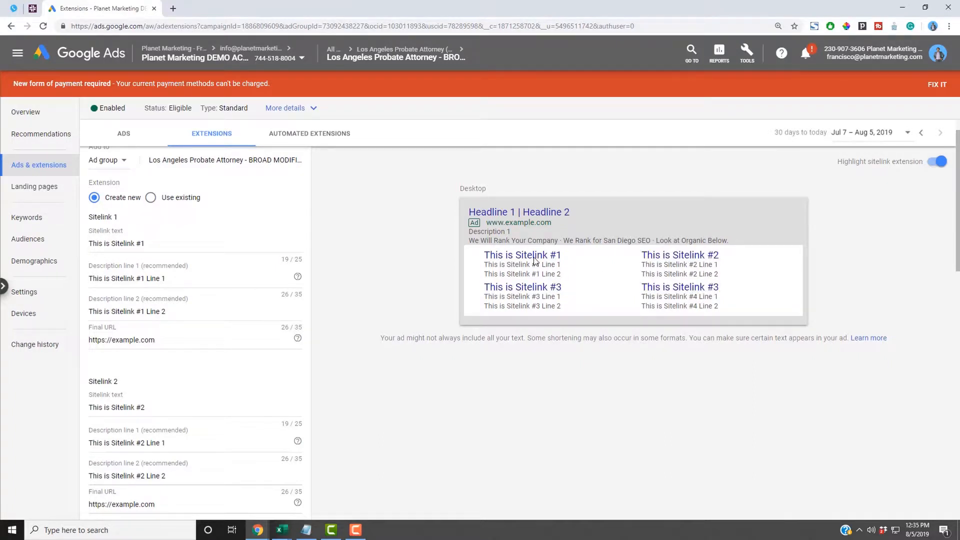
- Recheck each sitelink headline's placement in the preview, then save the four sitelinks
triple_click(535, 256)
click(542, 286)
triple_click(665, 256)
triple_click(544, 290)
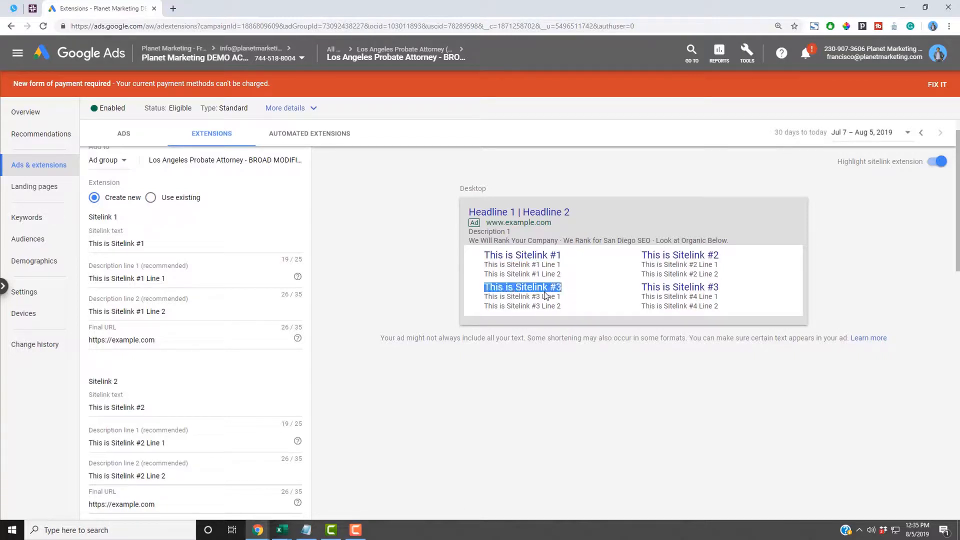
triple_click(668, 286)
click(415, 371)
scroll(400, 377, up, 1)
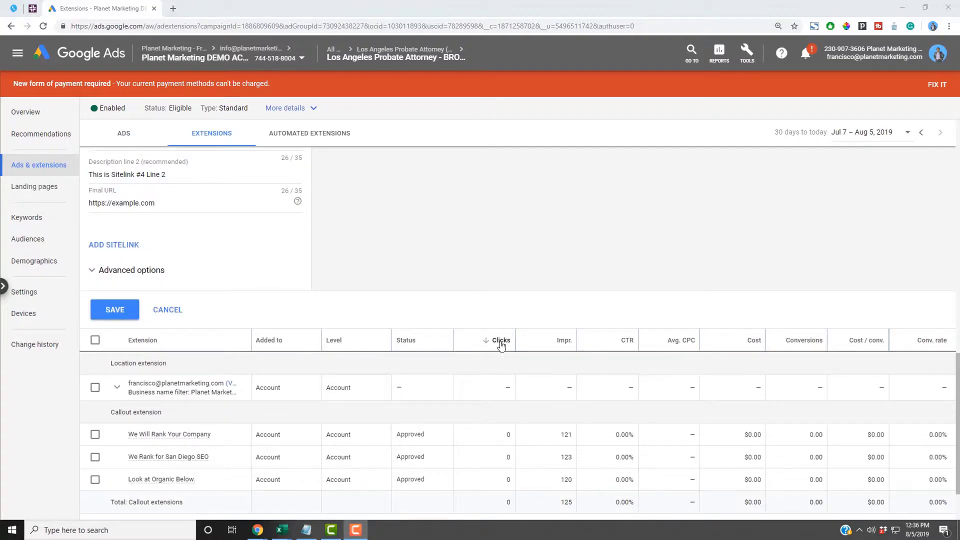
click(116, 310)
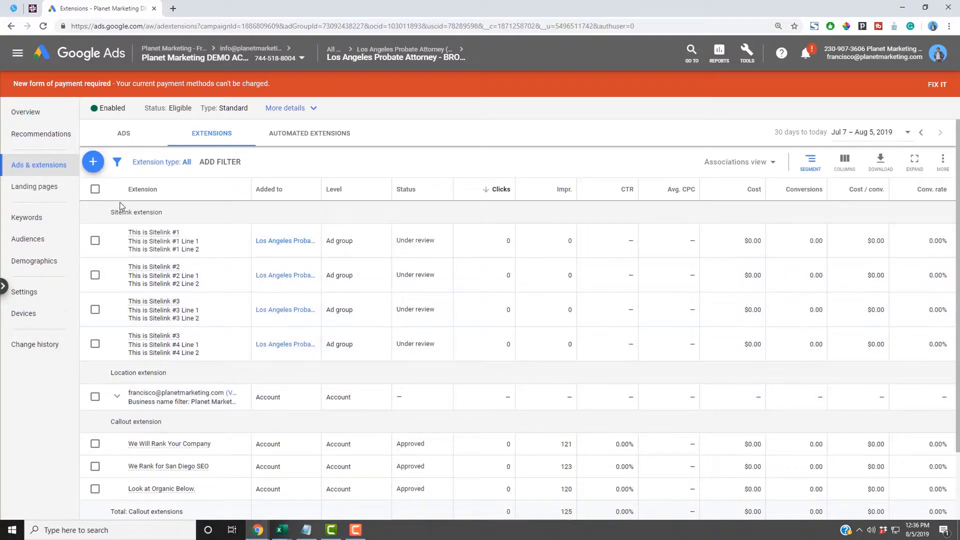
click(93, 161)
- Create an ad-group callout with Free Shipping, Free Consulation, Call Now and A+ Ratings on BBB
click(159, 234)
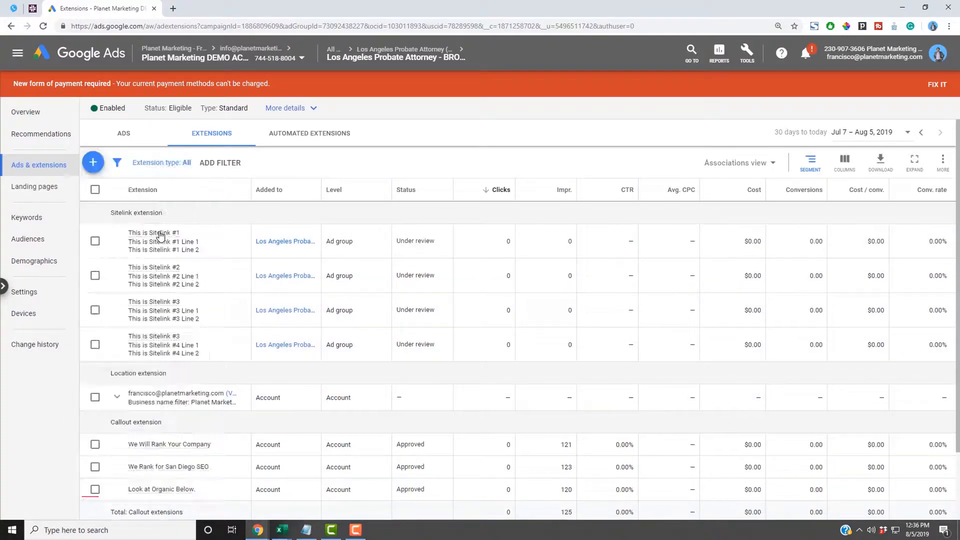
click(118, 194)
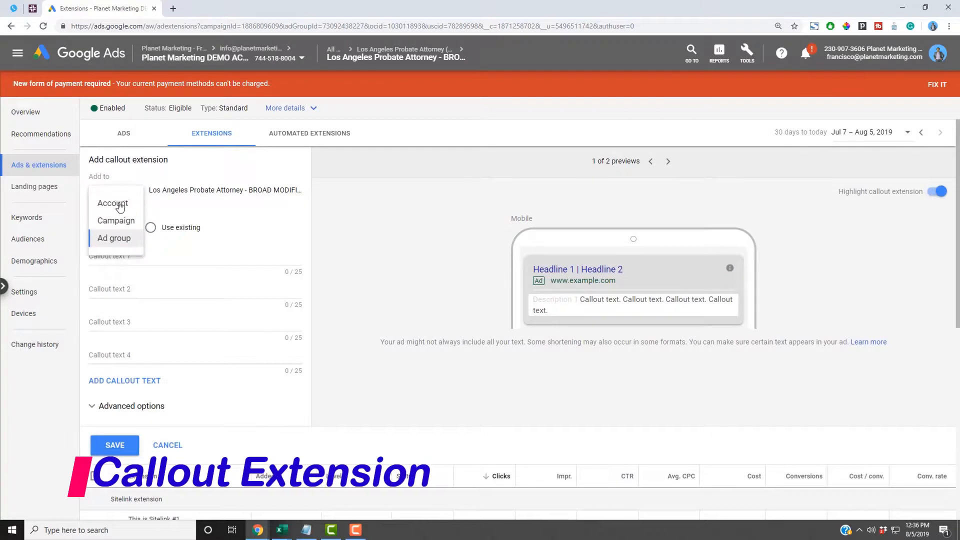
click(114, 239)
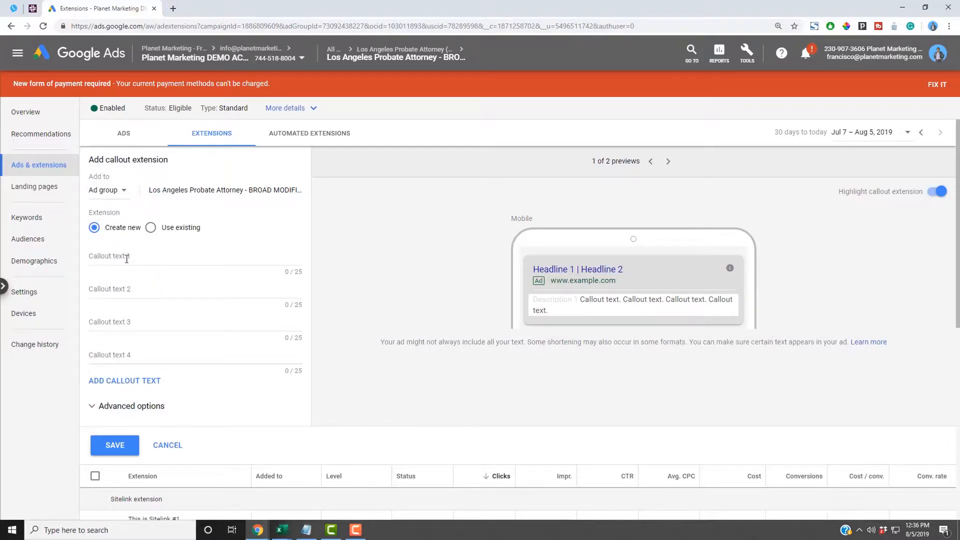
click(127, 259)
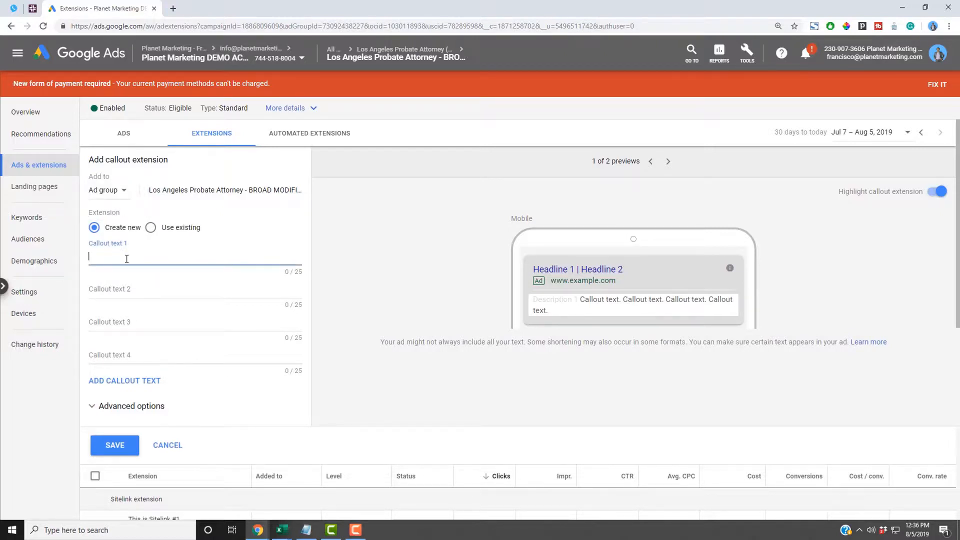
text(Free )
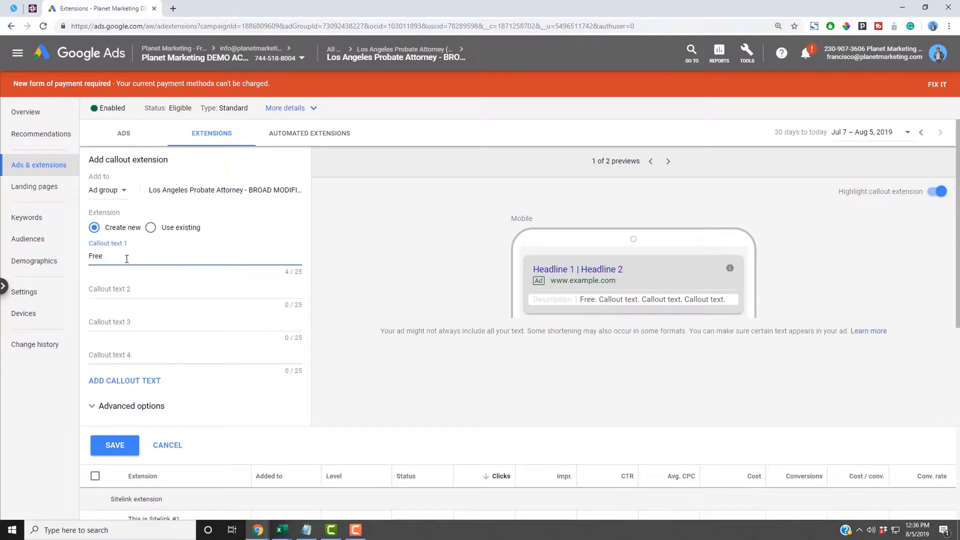
text(Shipping)
key(Tab)
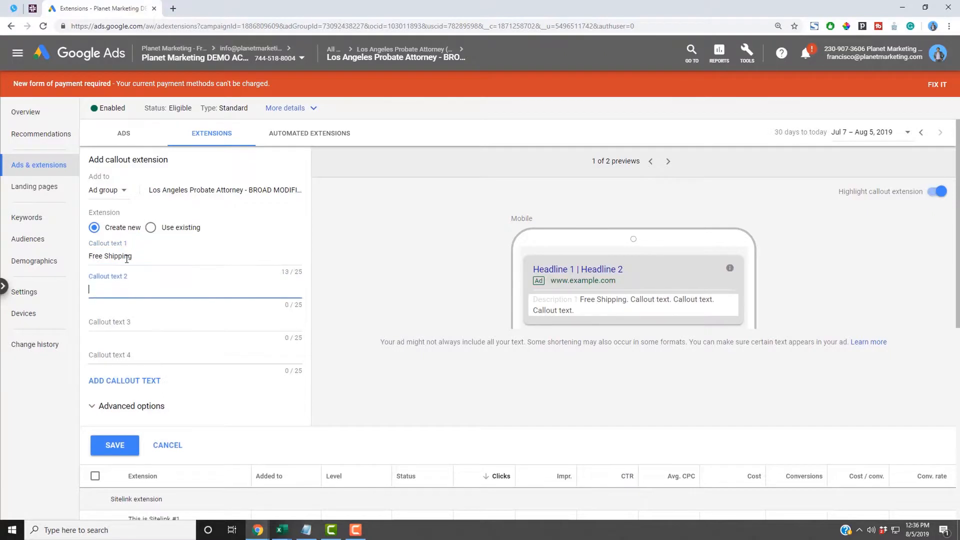
text(Free )
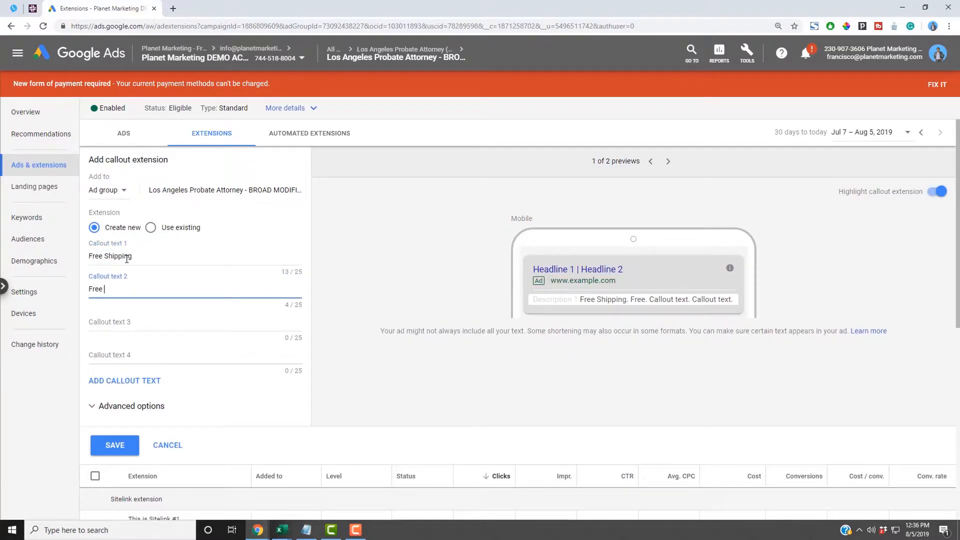
text(Consulation)
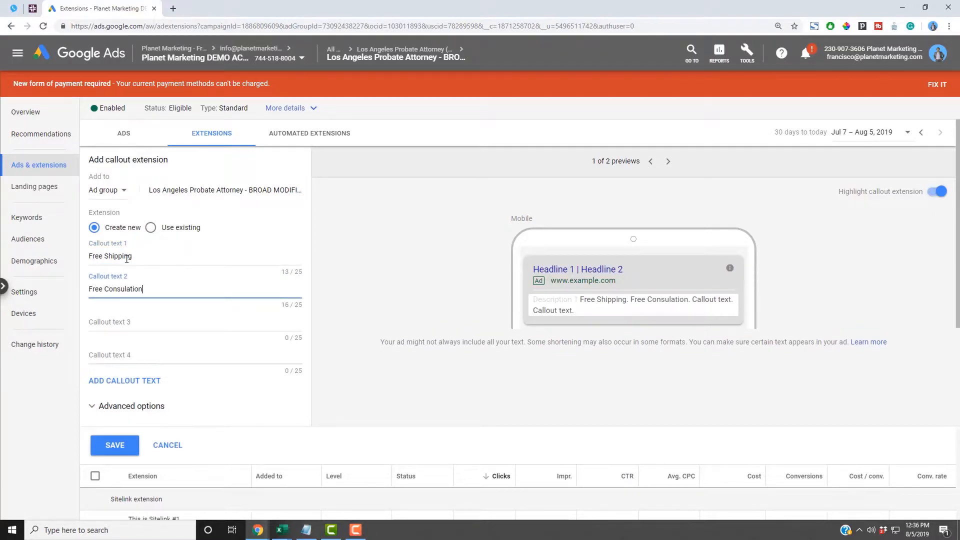
key(Tab)
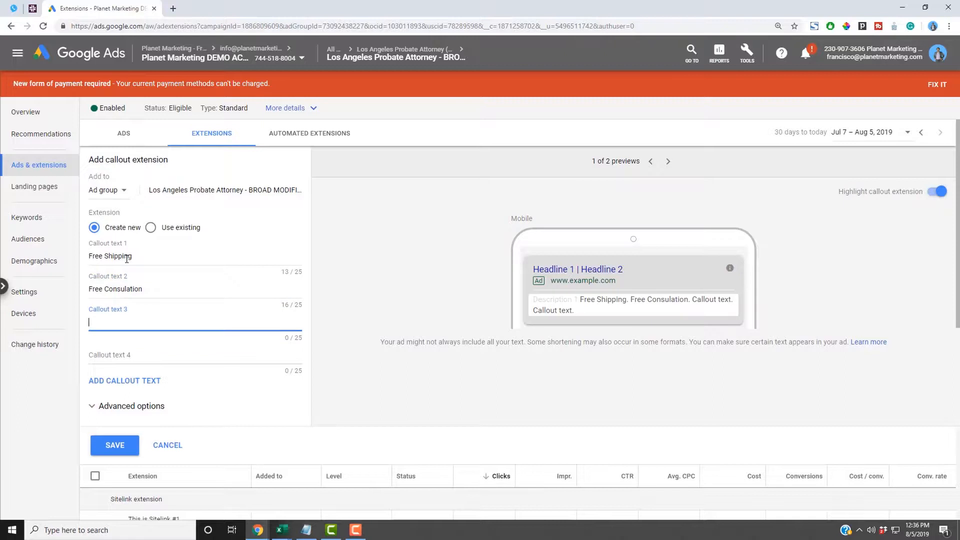
text(Call Now)
key(Tab)
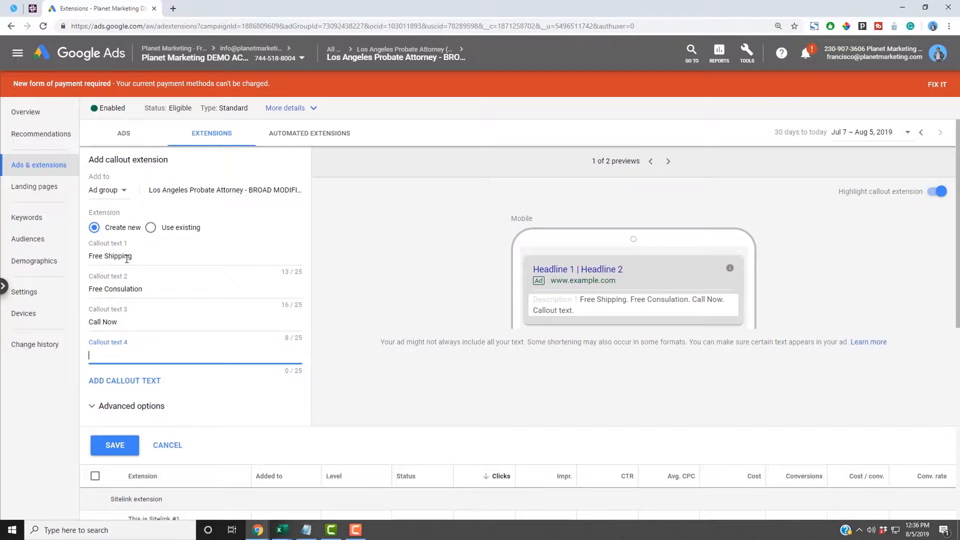
text(A+ Ratings on BBB)
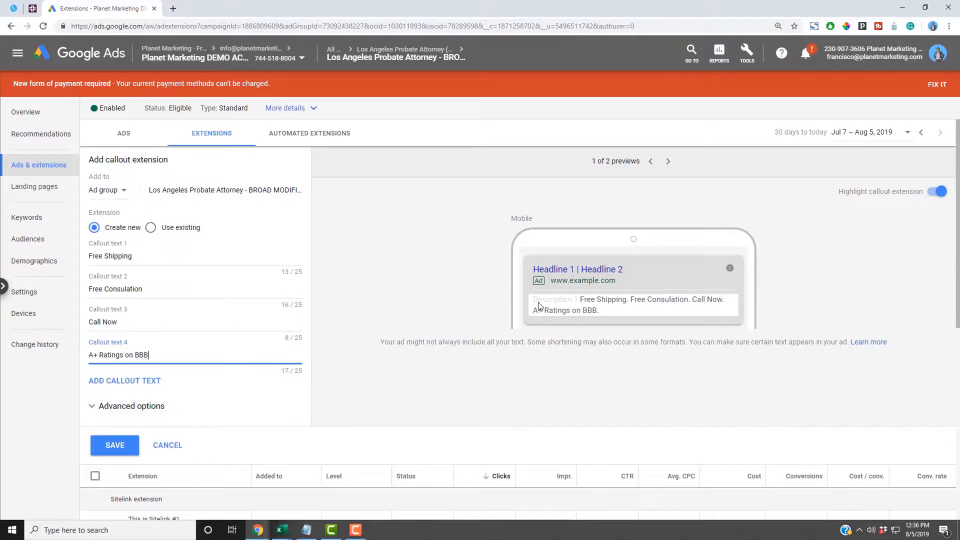
- Check the callouts in the mobile preview, then in the desktop preview
drag(583, 304, 603, 310)
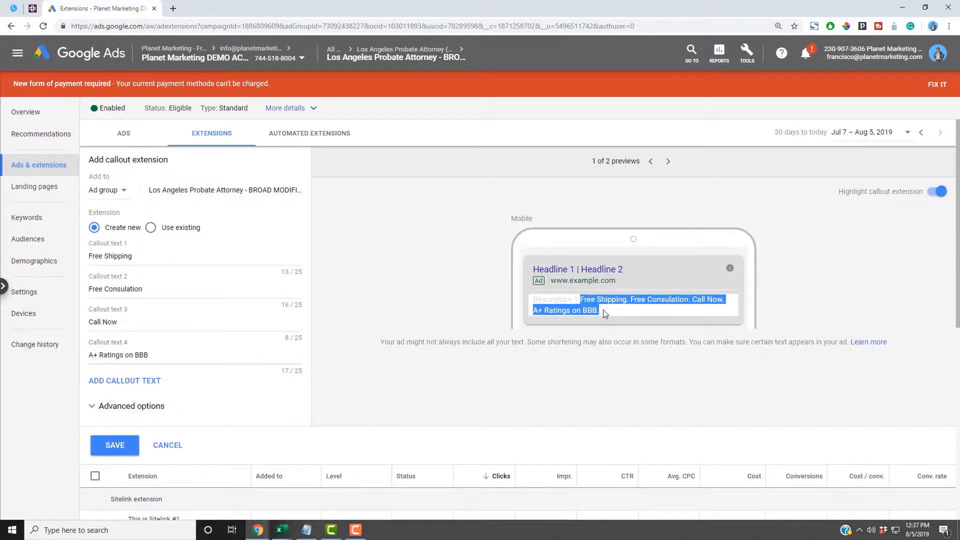
click(669, 164)
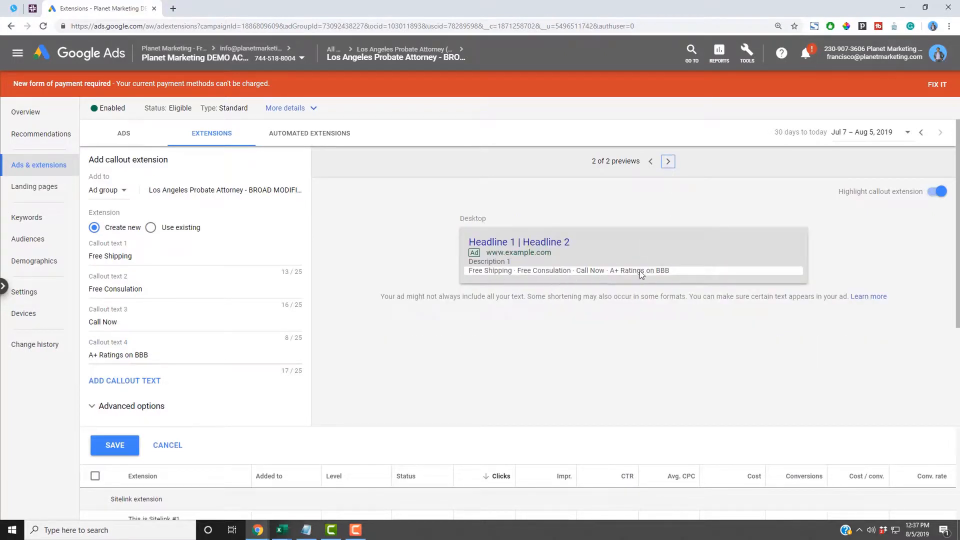
drag(673, 272, 463, 272)
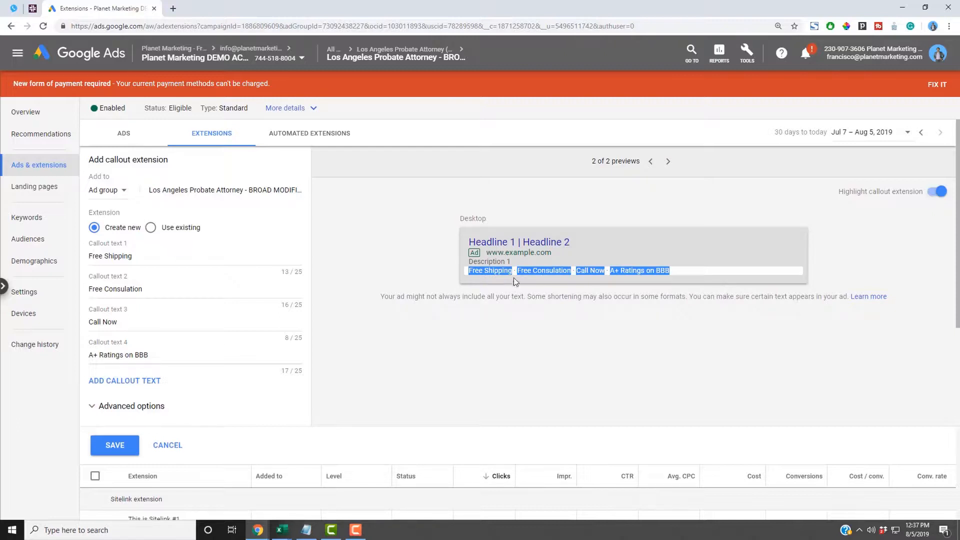
click(455, 359)
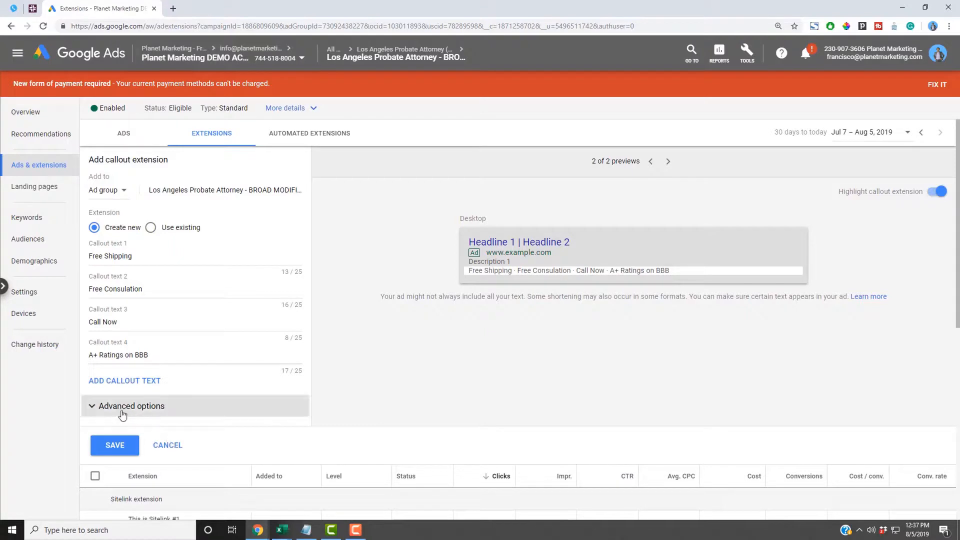
- Add 'this is #5' as the fifth callout text and save the callout extension
click(125, 381)
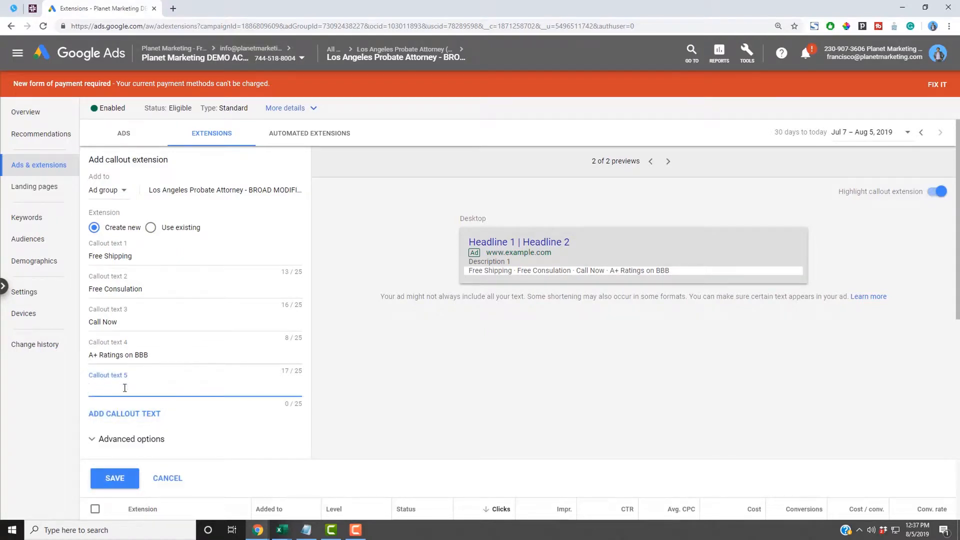
text(this is #5)
click(439, 407)
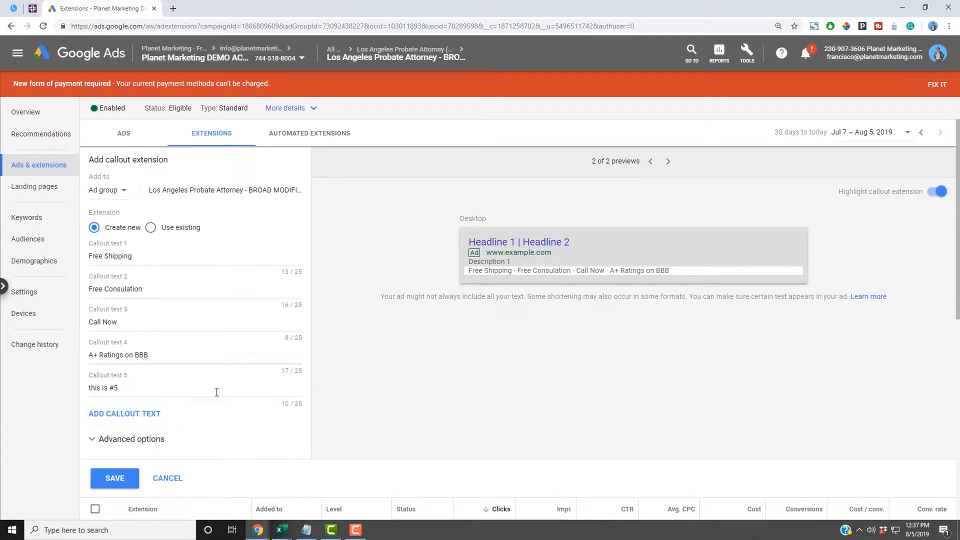
click(135, 480)
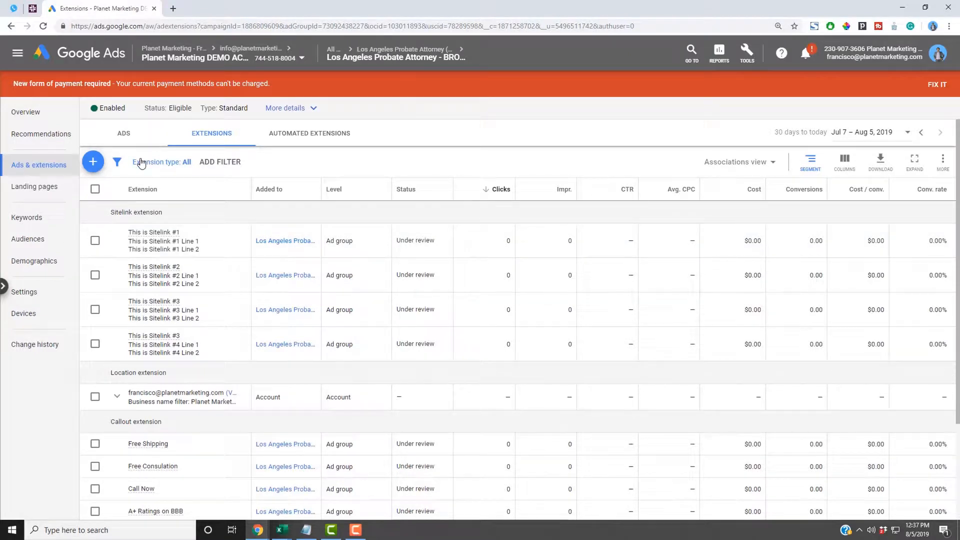
- Start an ad-group structured snippet with English header language and list the header types
click(93, 162)
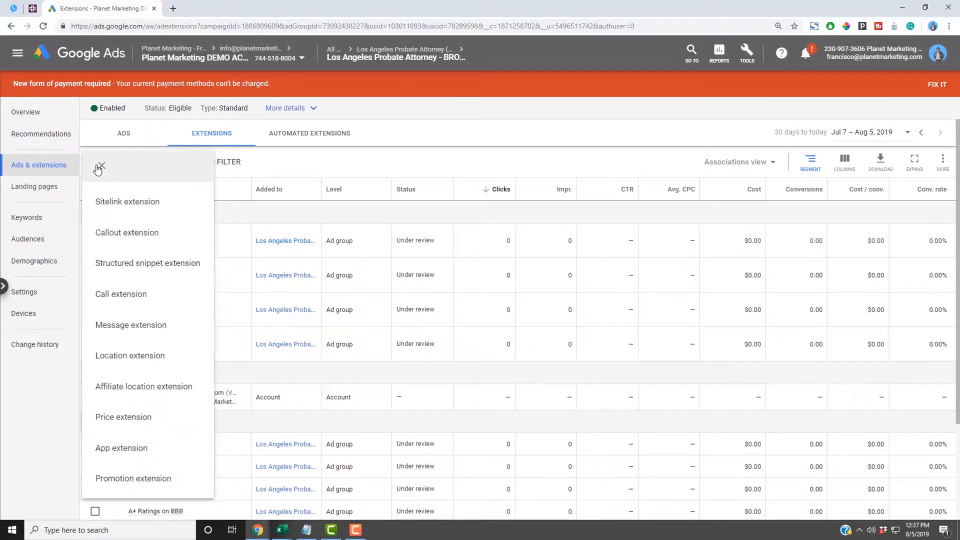
click(135, 269)
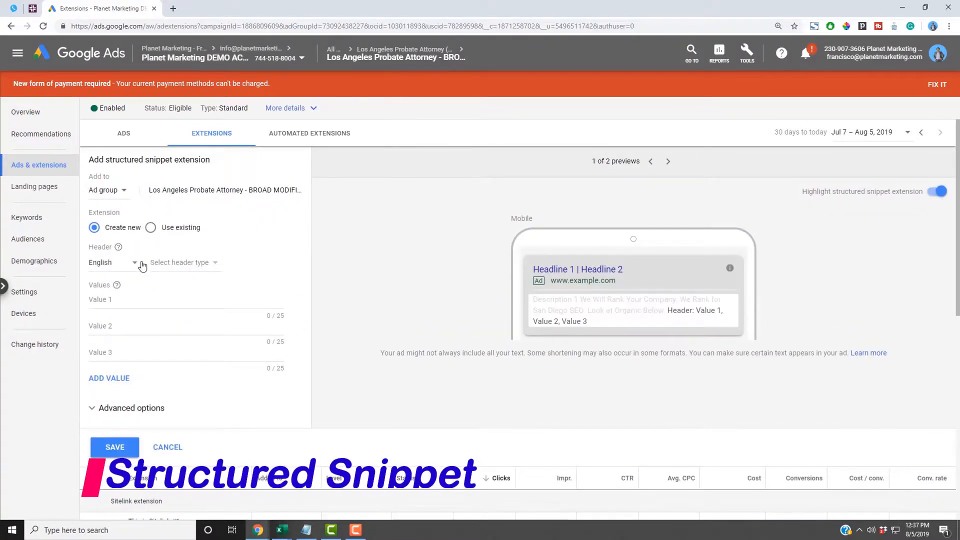
click(119, 191)
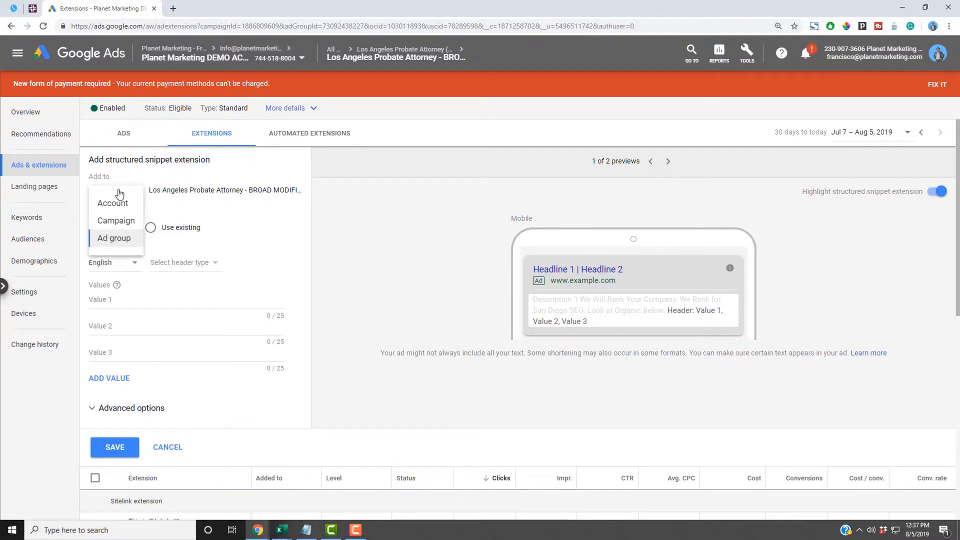
click(295, 266)
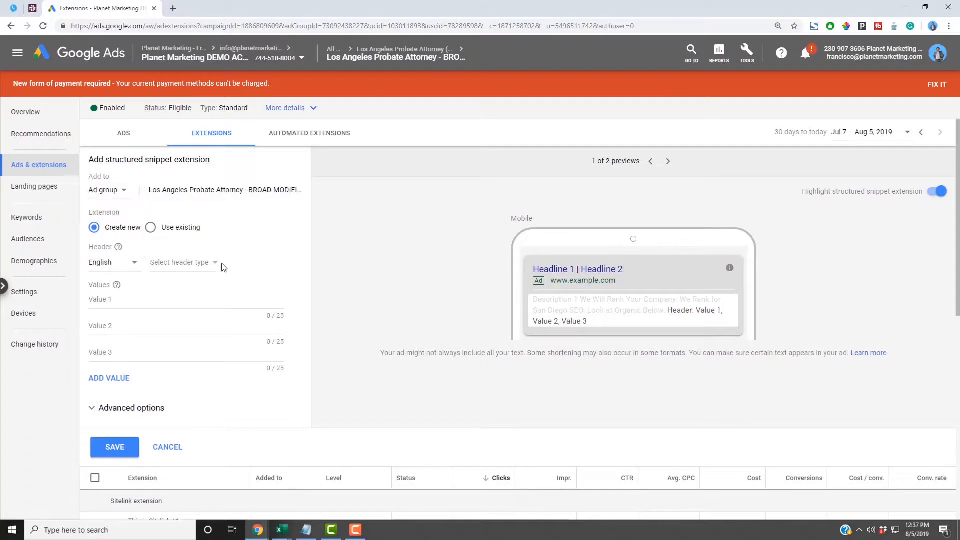
click(134, 264)
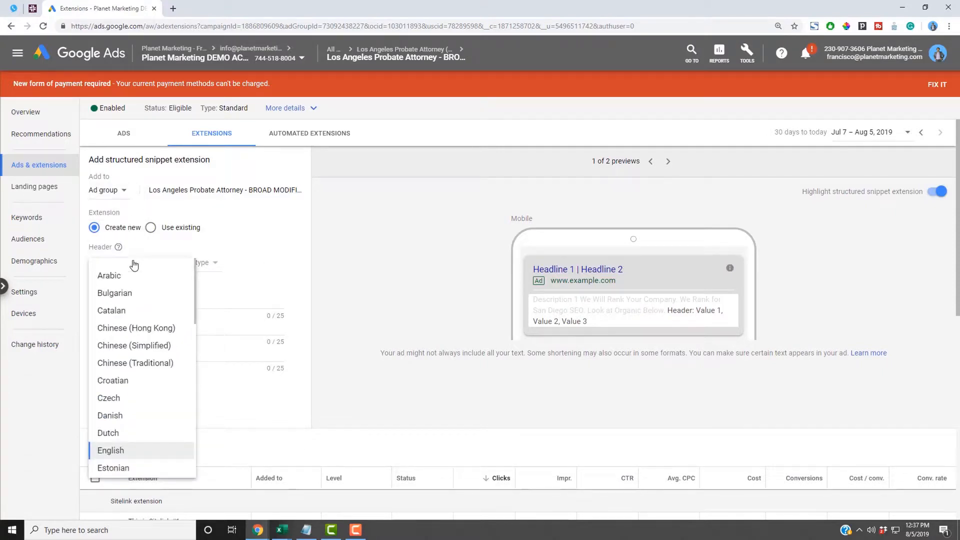
click(232, 262)
click(211, 265)
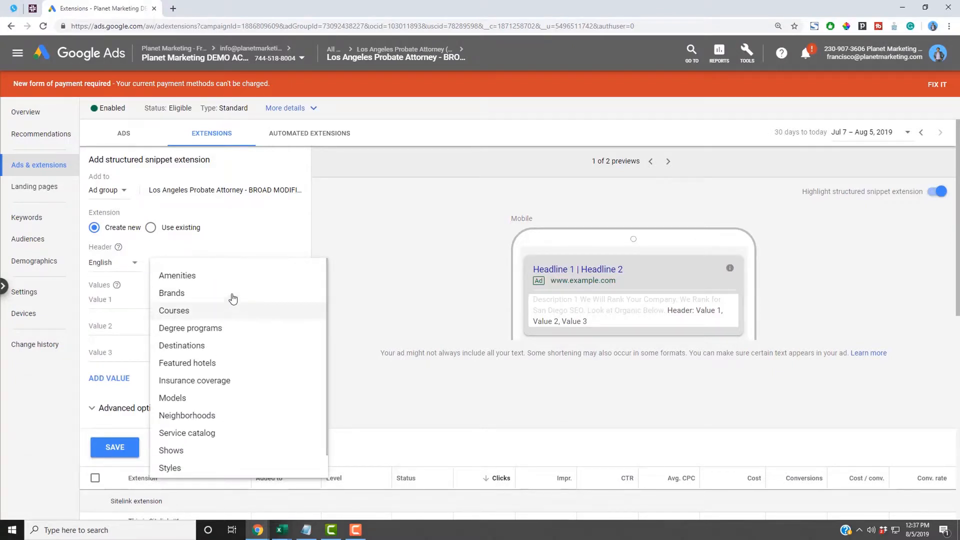
scroll(230, 394, down, 1)
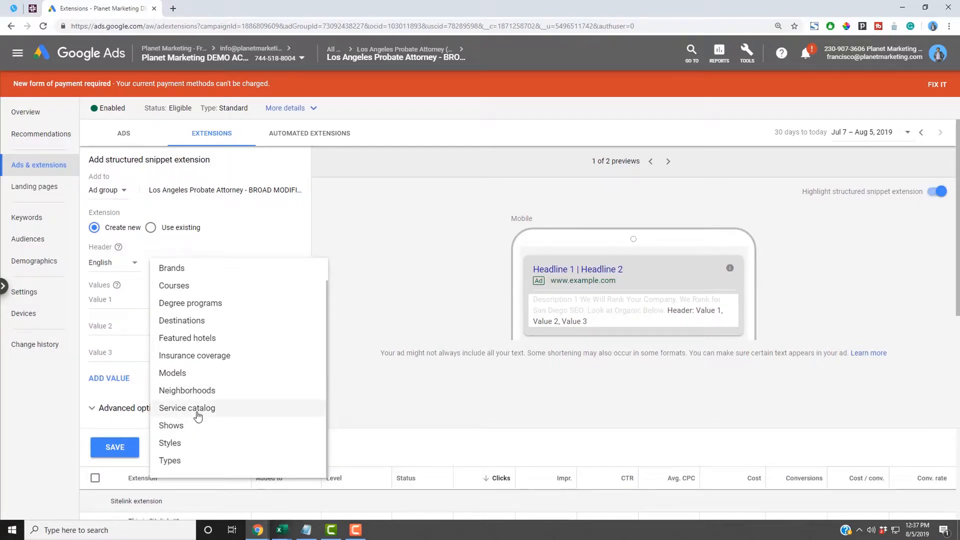
- Choose Service catalog as the header and type the first value, Lower Back Pain Adjustment
click(240, 418)
click(163, 299)
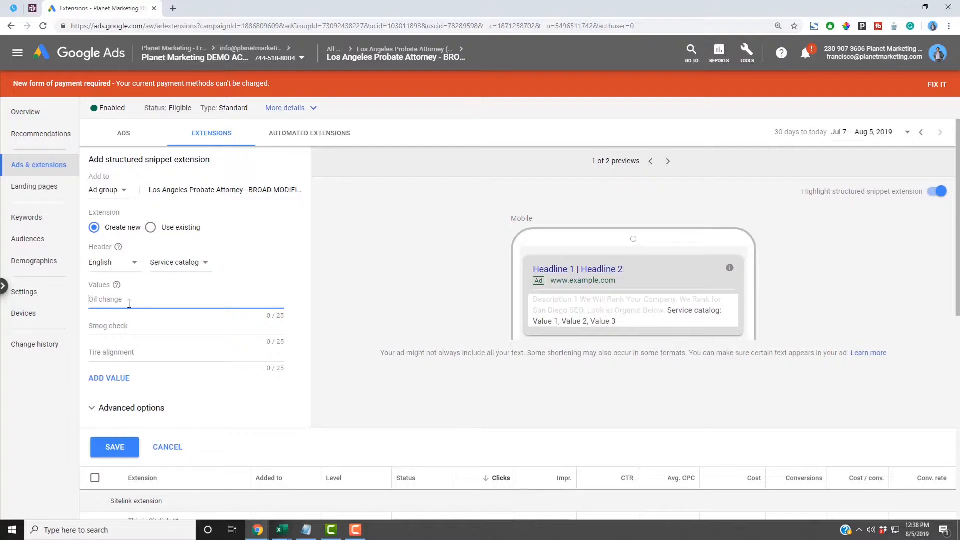
text(Lower BackP)
key(BackSpace)
text(Pain  Adj)
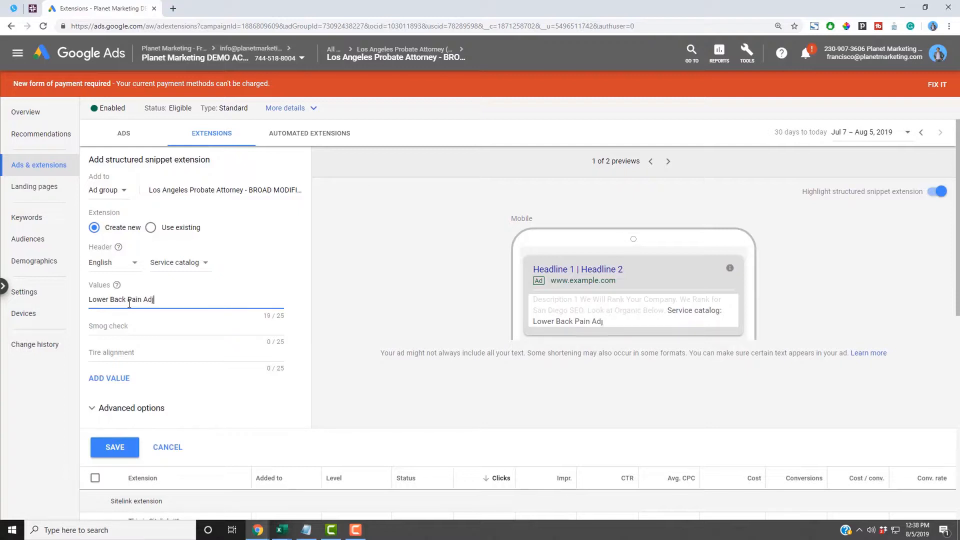
text(ust)
text(nt)
key(BackSpace)
key(BackSpace)
key(BackSpace)
key(BackSpace)
key(BackSpace)
text(ment)
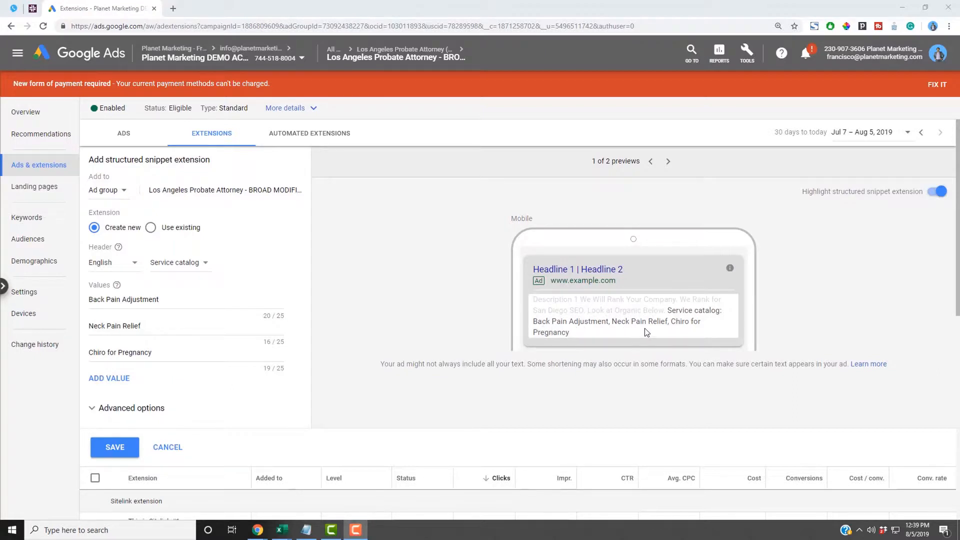
- Replace the third value Chiro for Pregnancy with 'Feel Young Again' and save the snippet
click(561, 335)
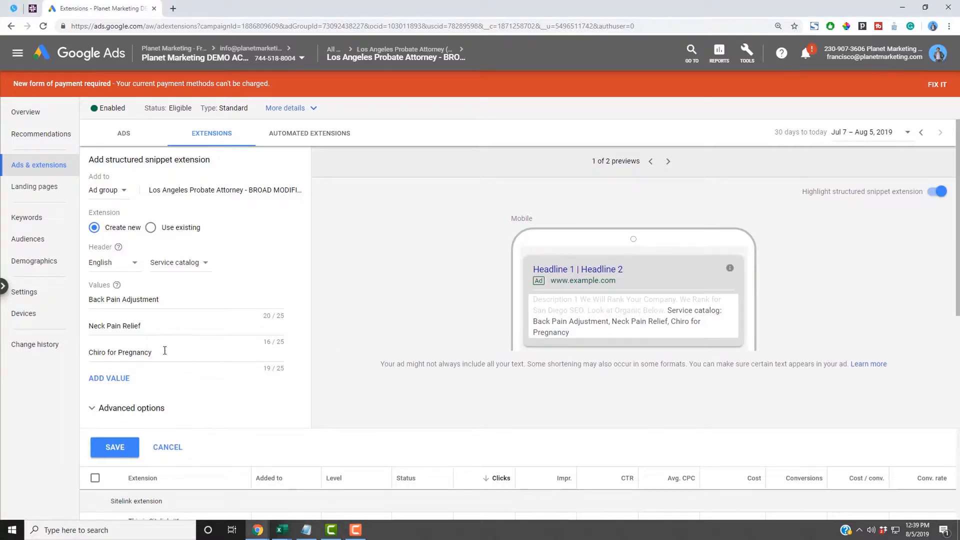
drag(165, 350, 52, 340)
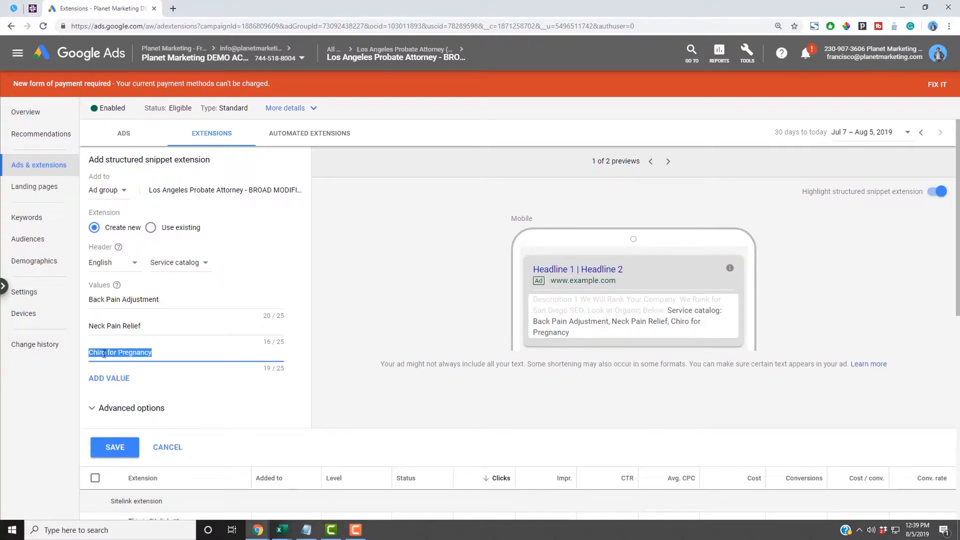
text(Feel)
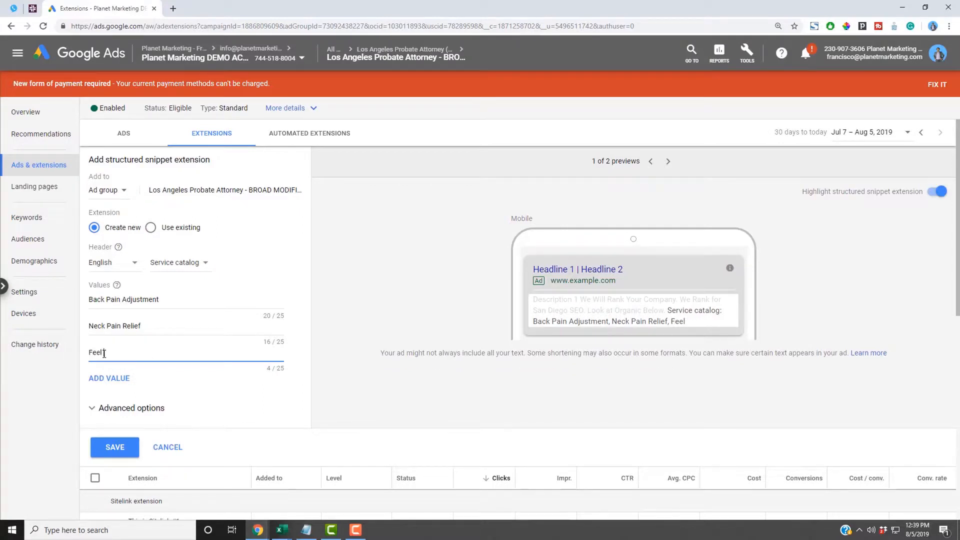
text( Young Again)
click(100, 445)
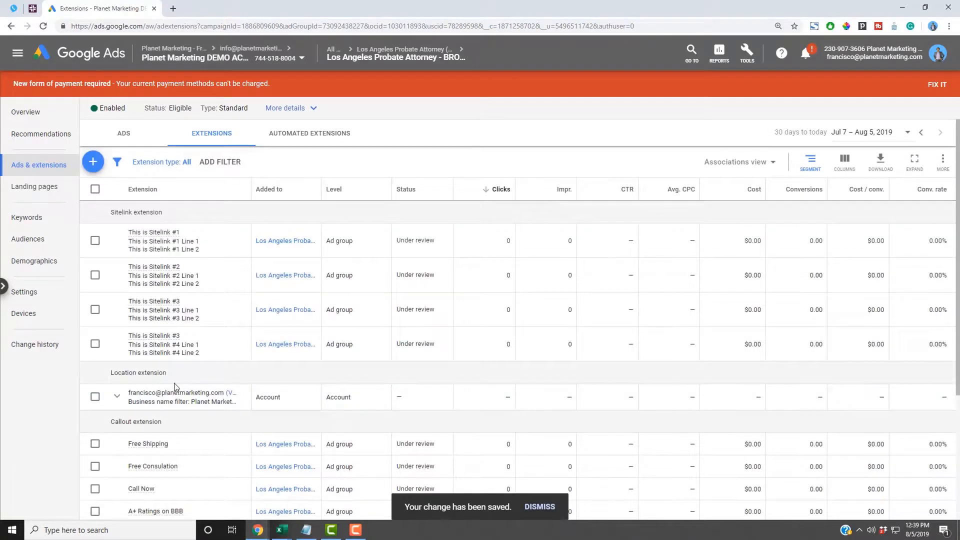
scroll(208, 395, down, 3)
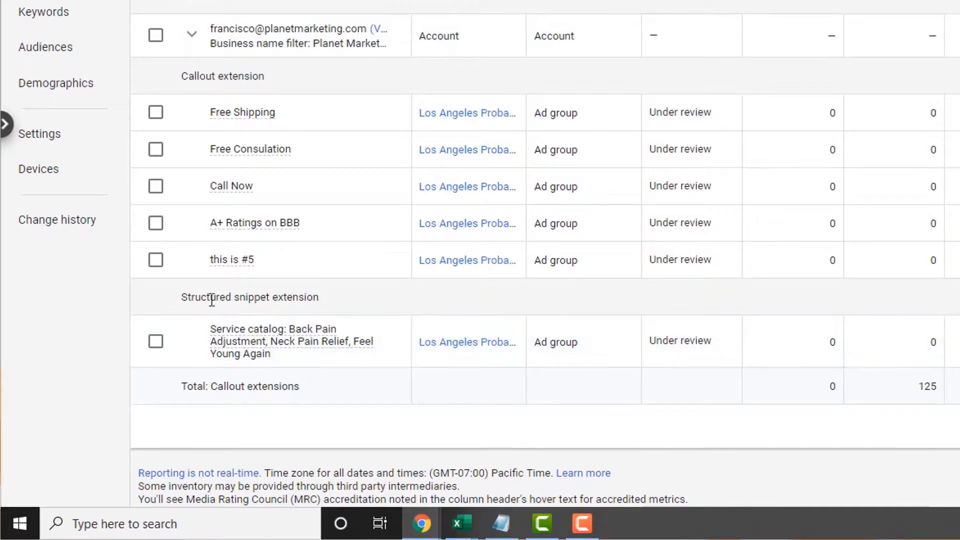
mouse_move(241, 332)
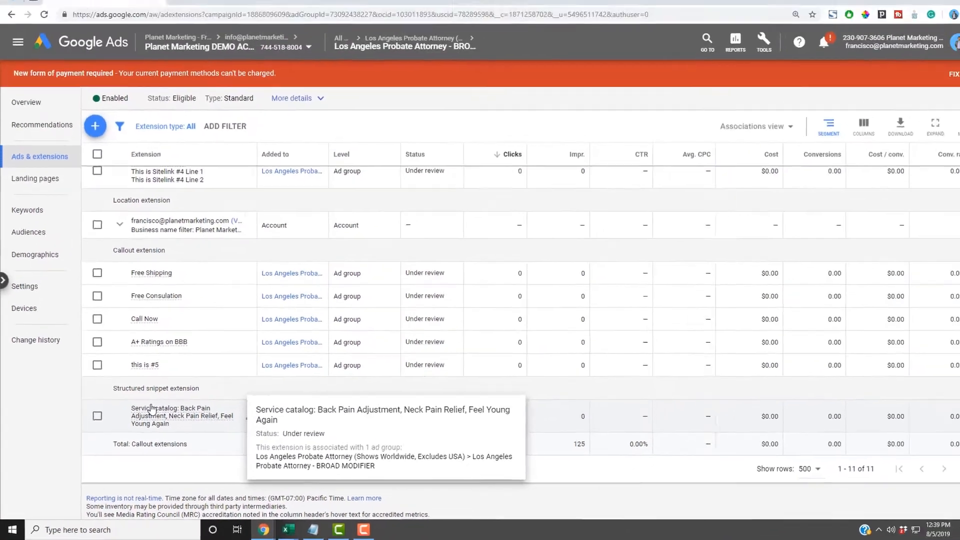
scroll(148, 412, up, 3)
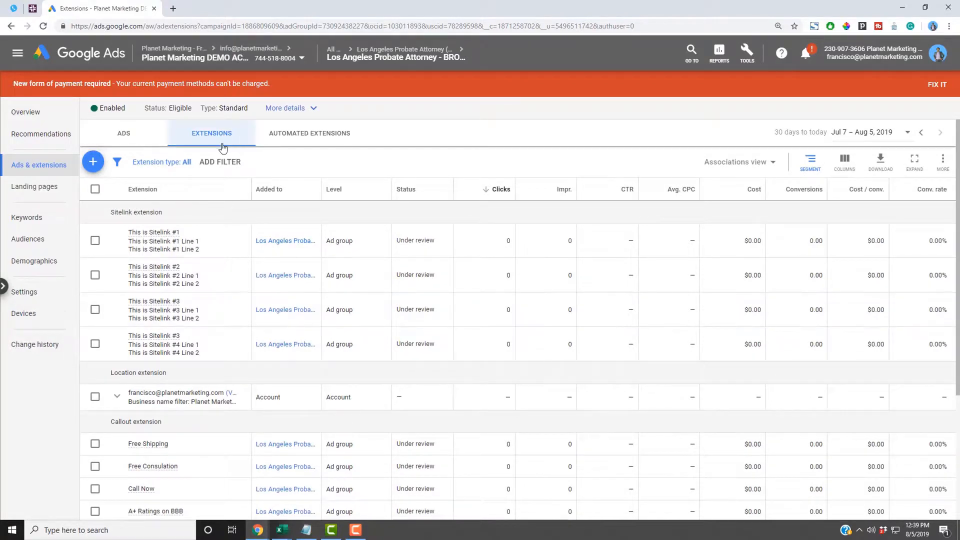
scroll(243, 296, down, 2)
scroll(243, 296, down, 2)
scroll(243, 296, up, 3)
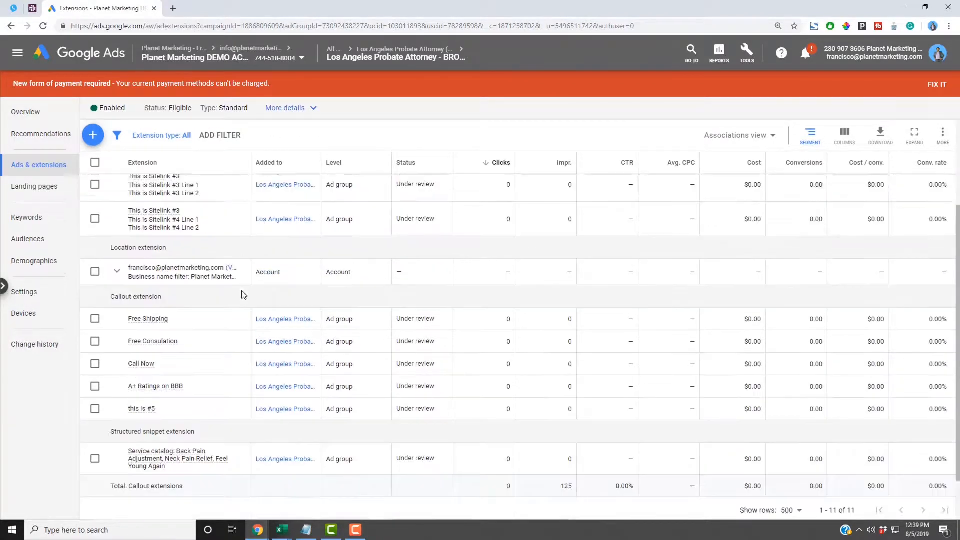
scroll(243, 296, down, 1)
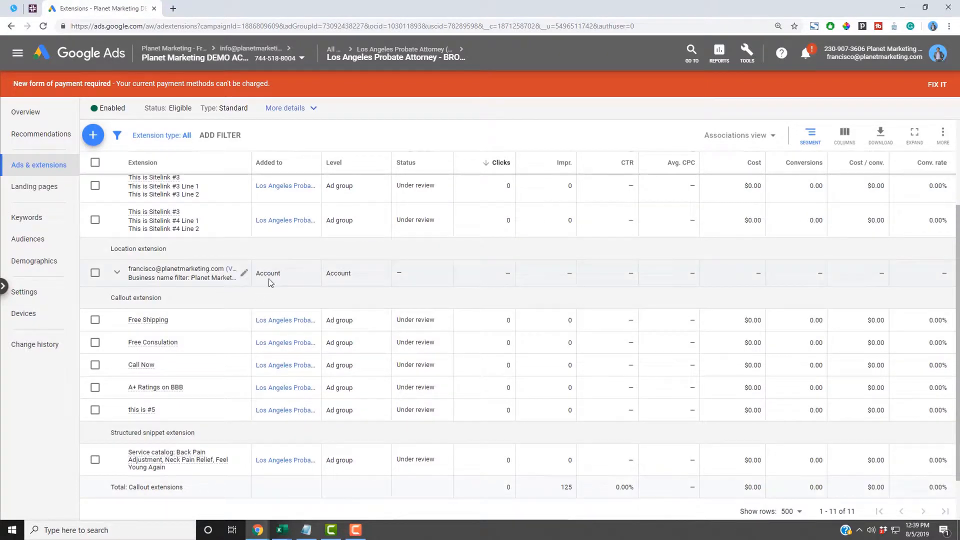
drag(280, 273, 255, 274)
- Start a new call extension at ad group level, keeping United States as the country
scroll(223, 282, up, 3)
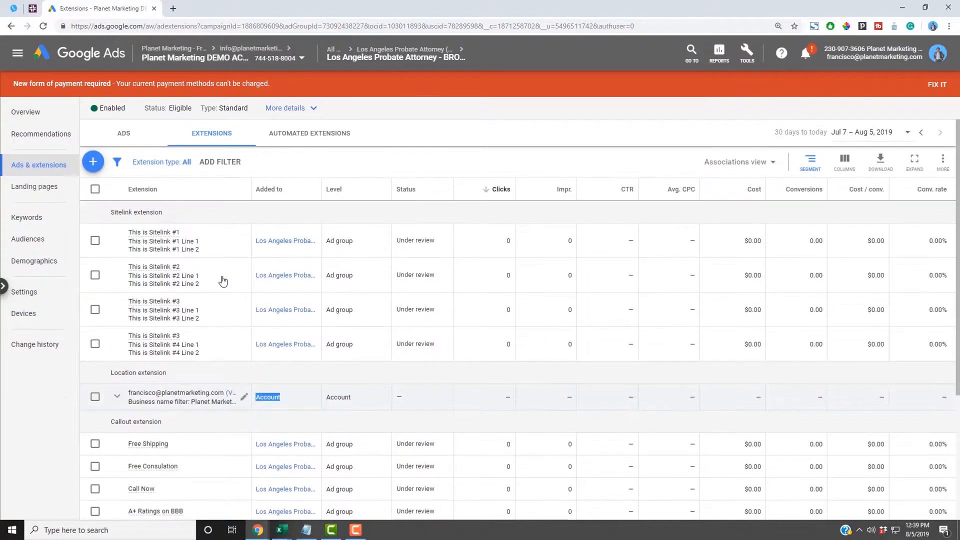
click(99, 164)
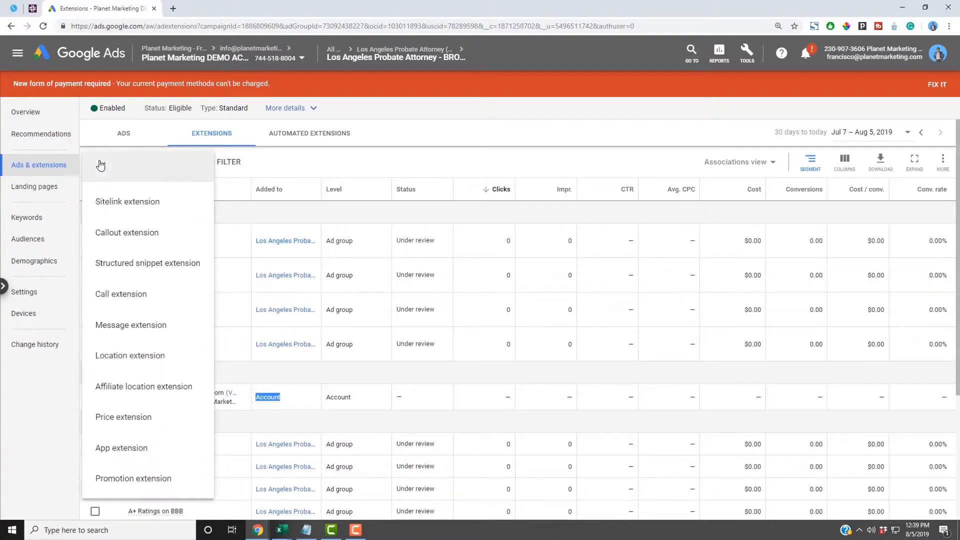
click(130, 299)
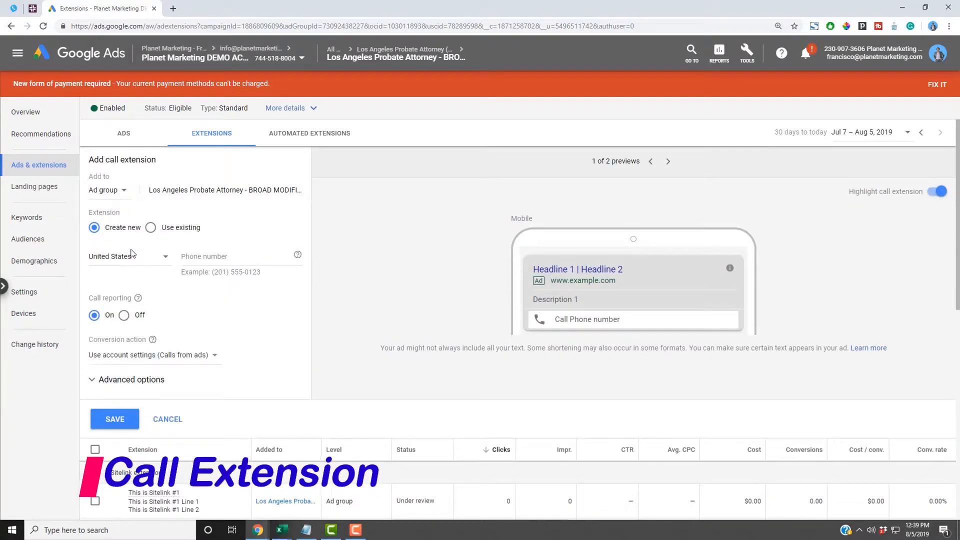
click(194, 257)
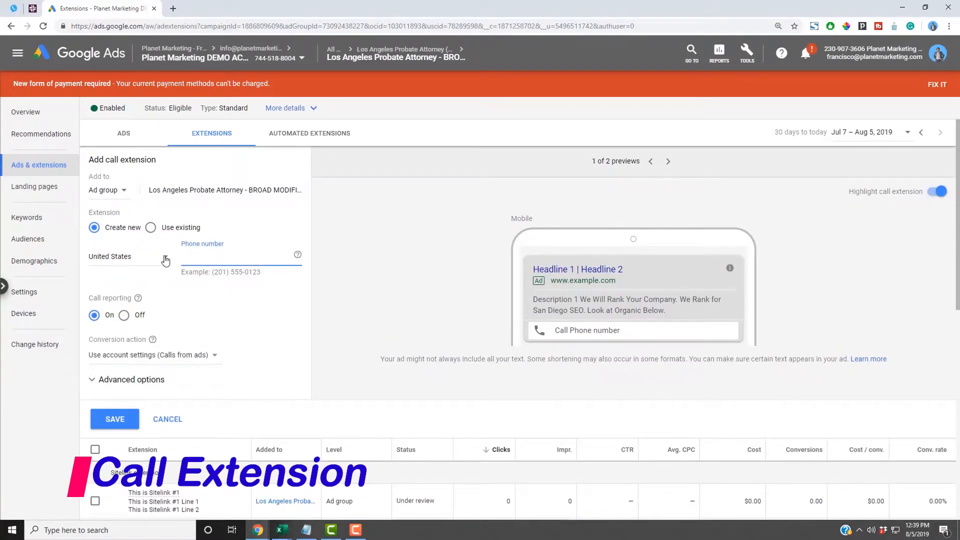
click(166, 258)
click(271, 228)
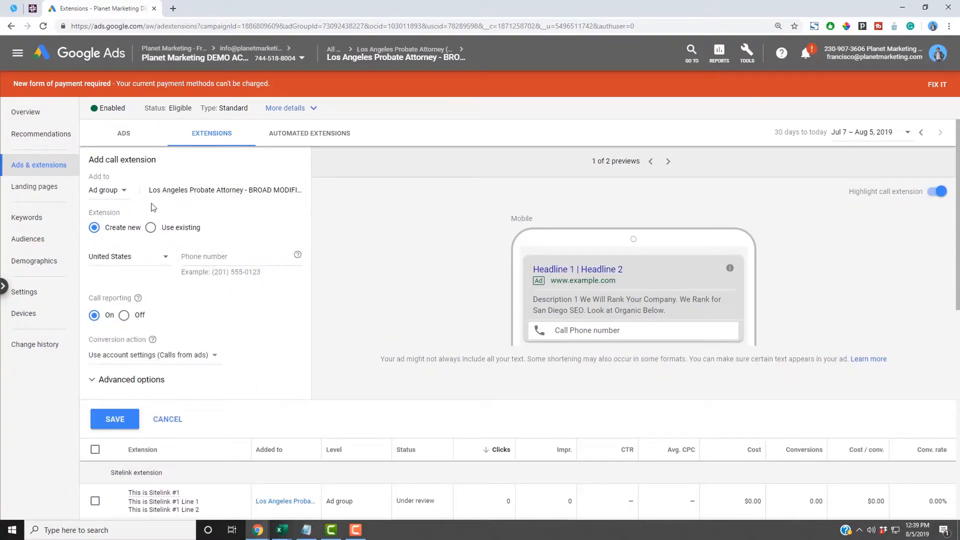
click(124, 190)
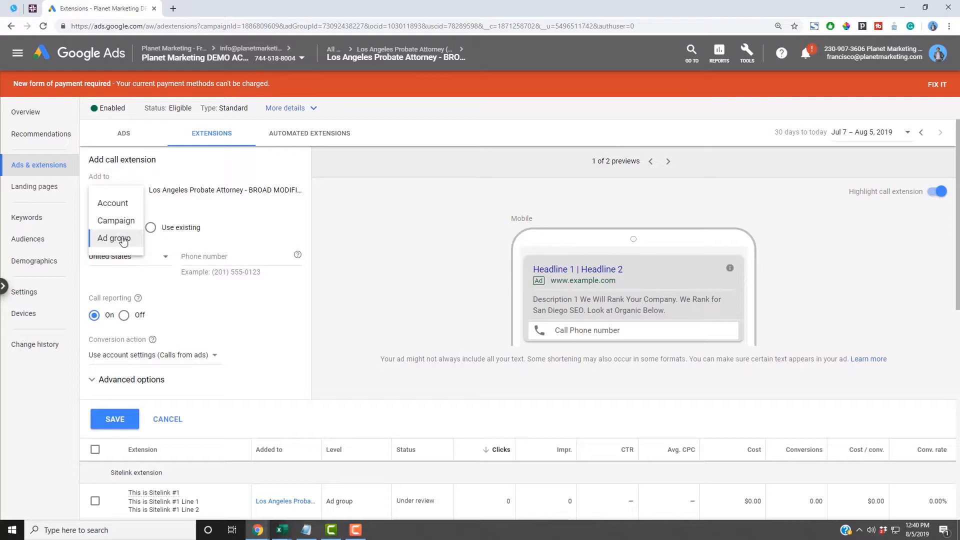
click(123, 239)
- Enter the business phone number into the Phone number field
click(210, 258)
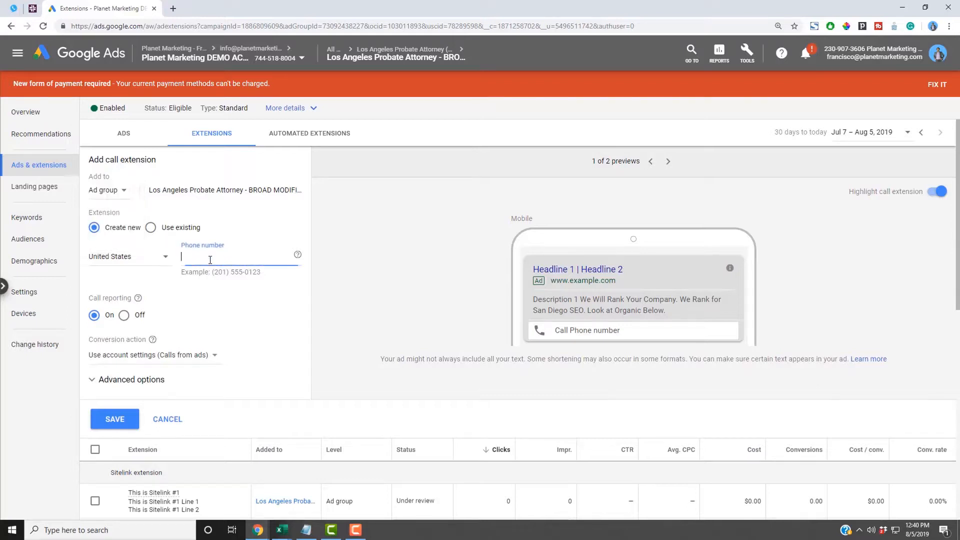
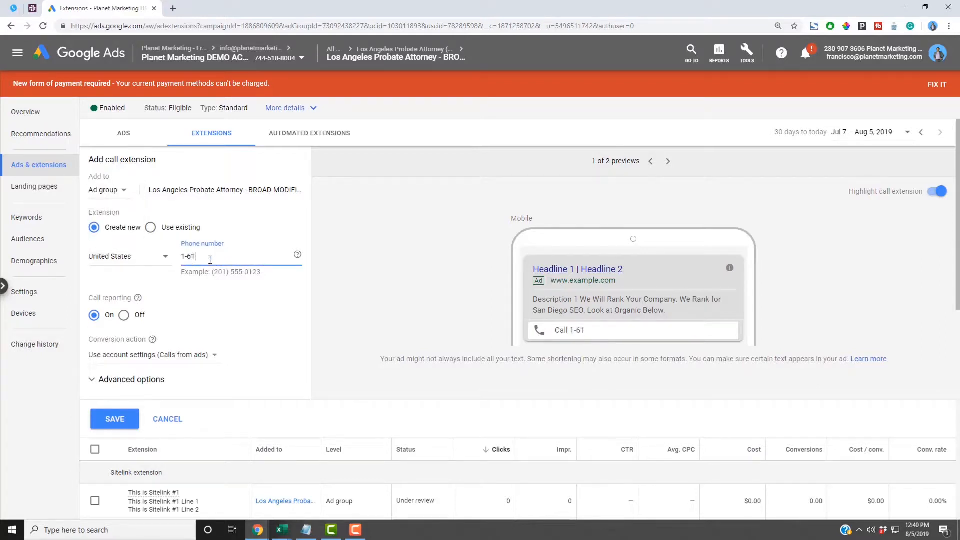
click(115, 334)
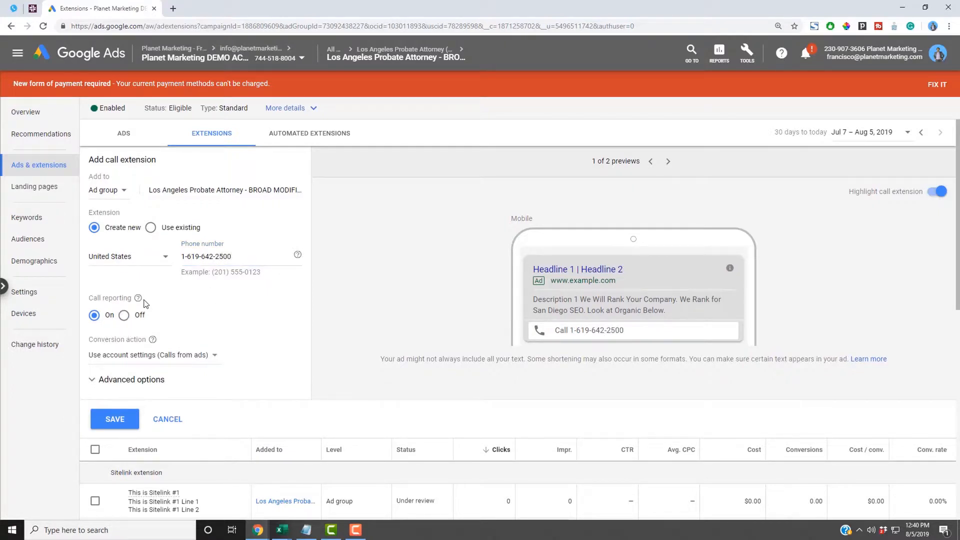
mouse_move(138, 300)
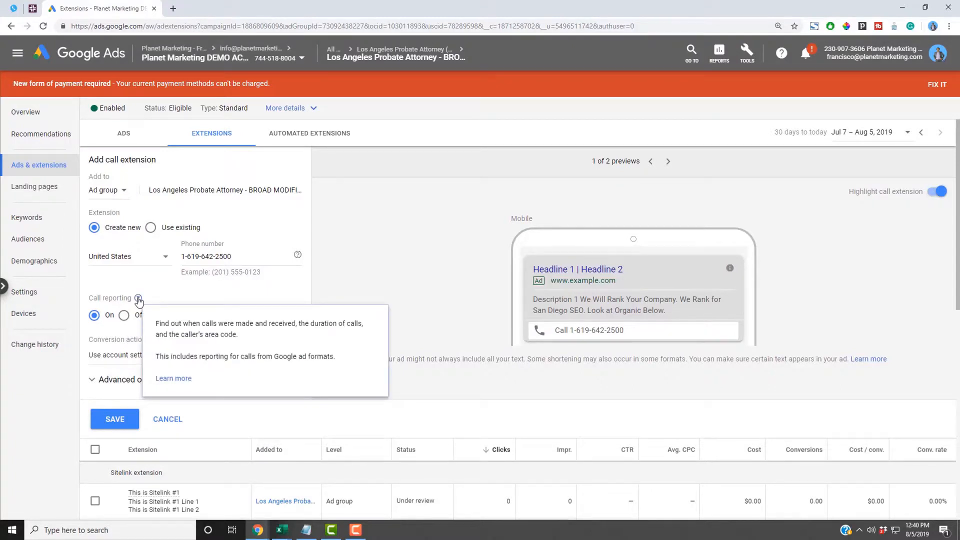
scroll(216, 300, down, 2)
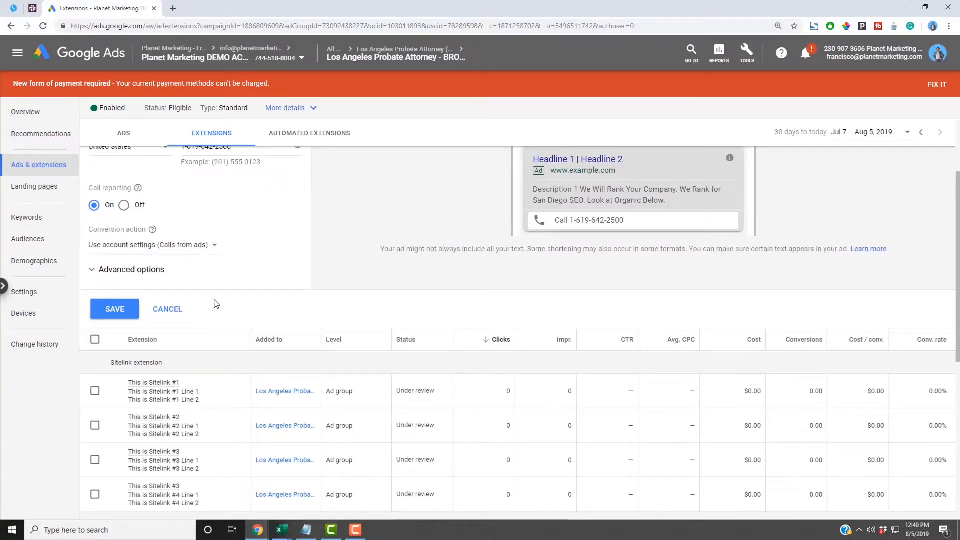
- Set the conversion action to Calls from ads, glancing at Advanced options
click(215, 248)
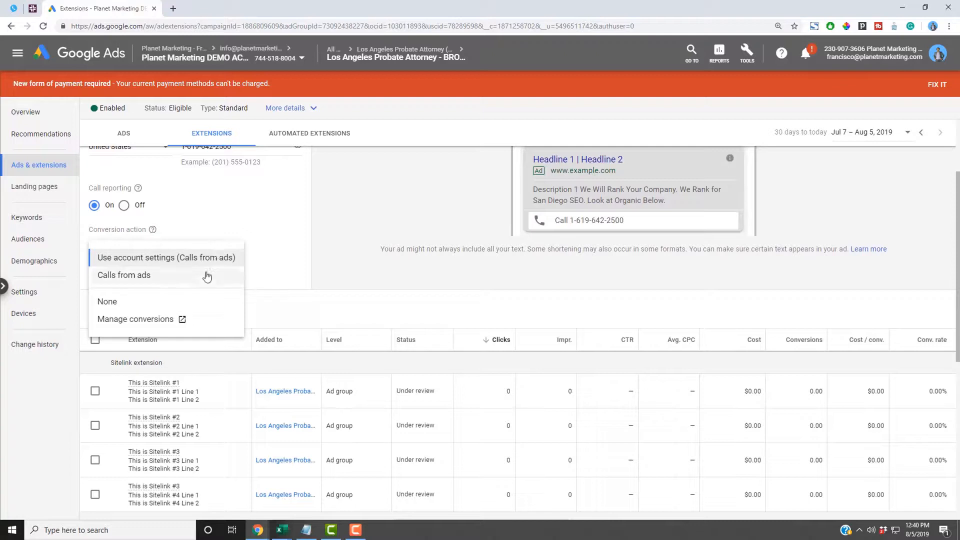
click(149, 276)
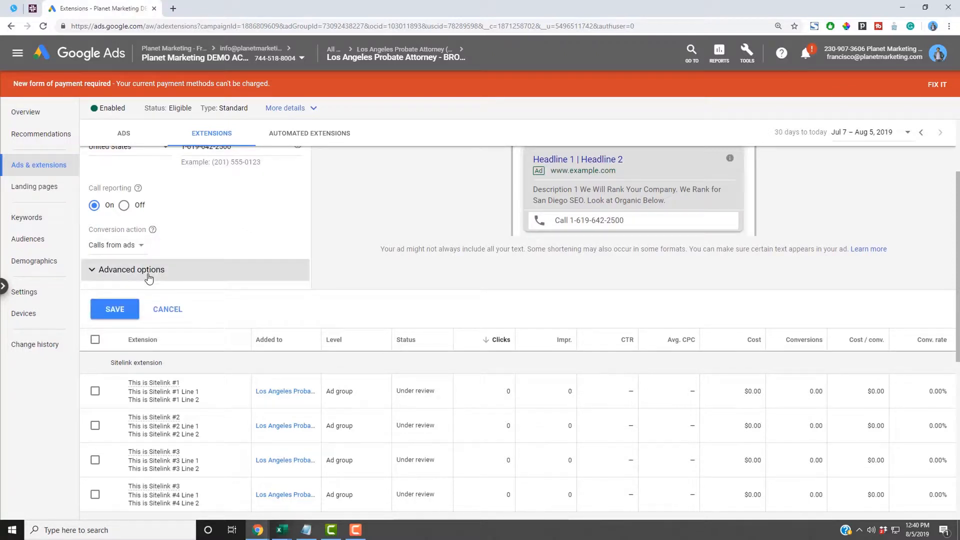
click(179, 280)
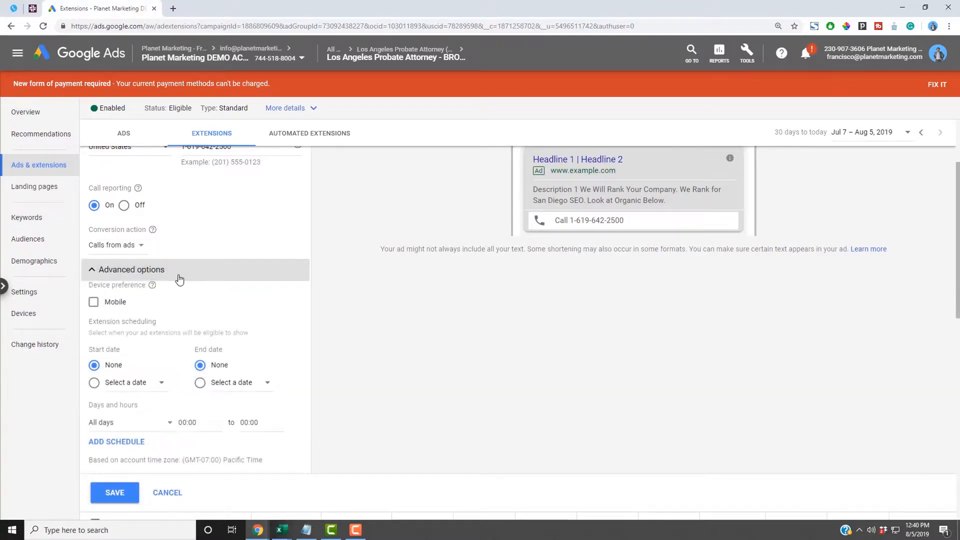
click(179, 276)
scroll(228, 270, up, 2)
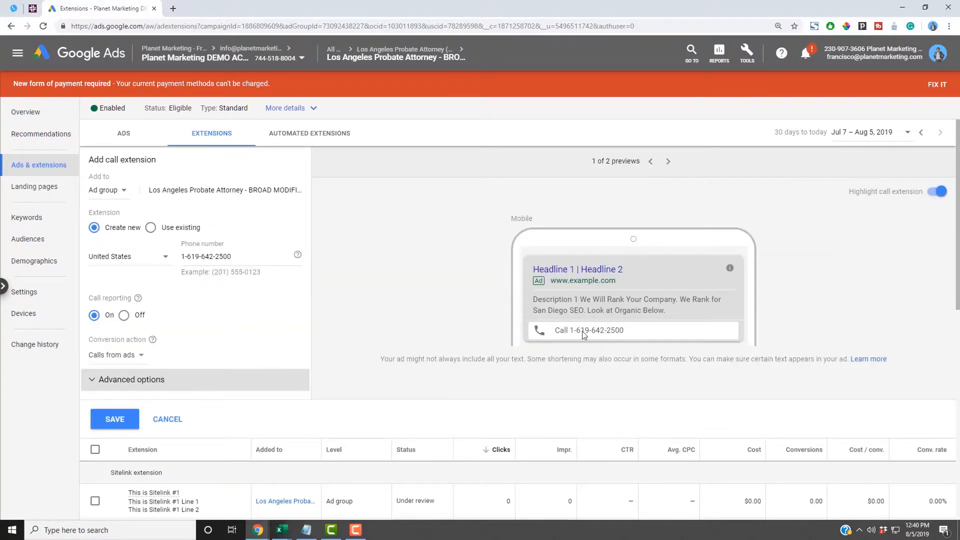
- Compare the desktop and mobile previews showing the phone number, then save the call extension
click(668, 162)
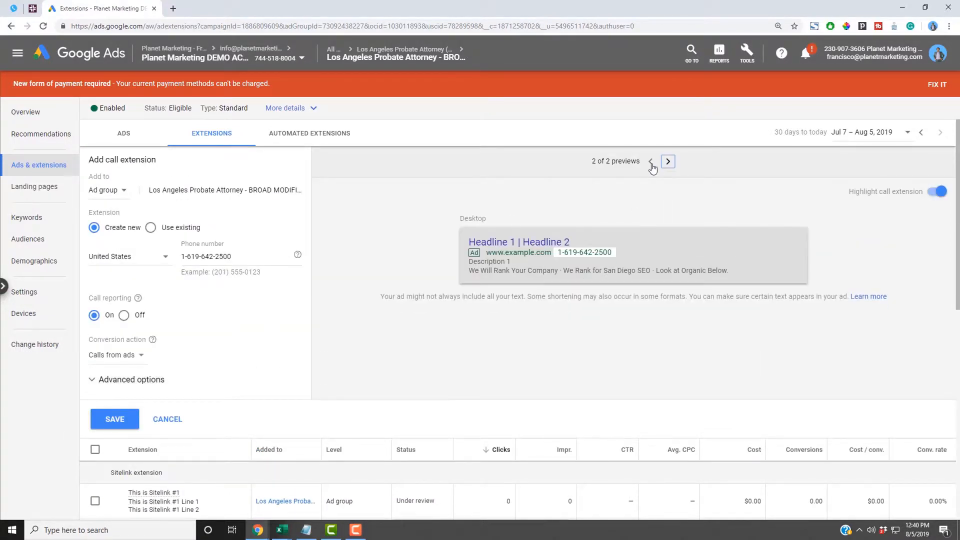
click(651, 162)
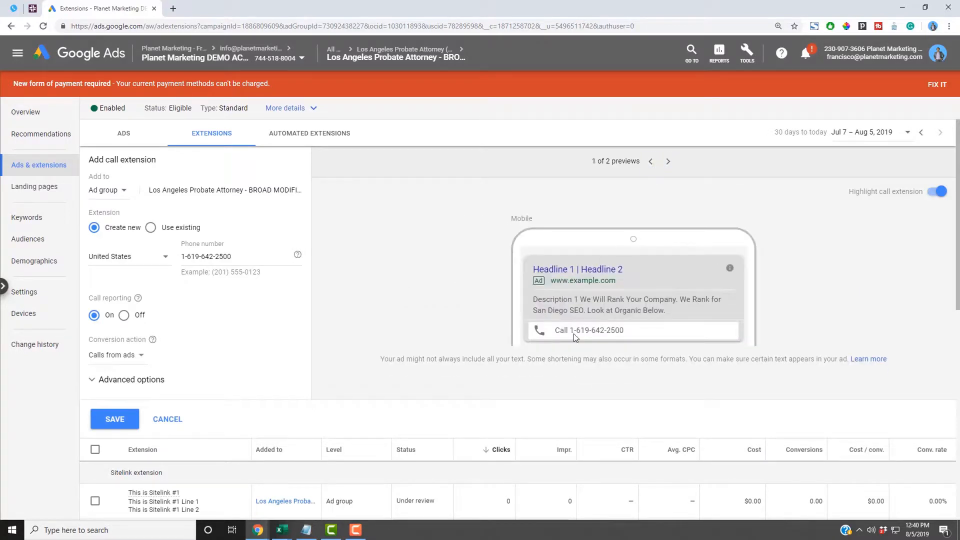
click(668, 161)
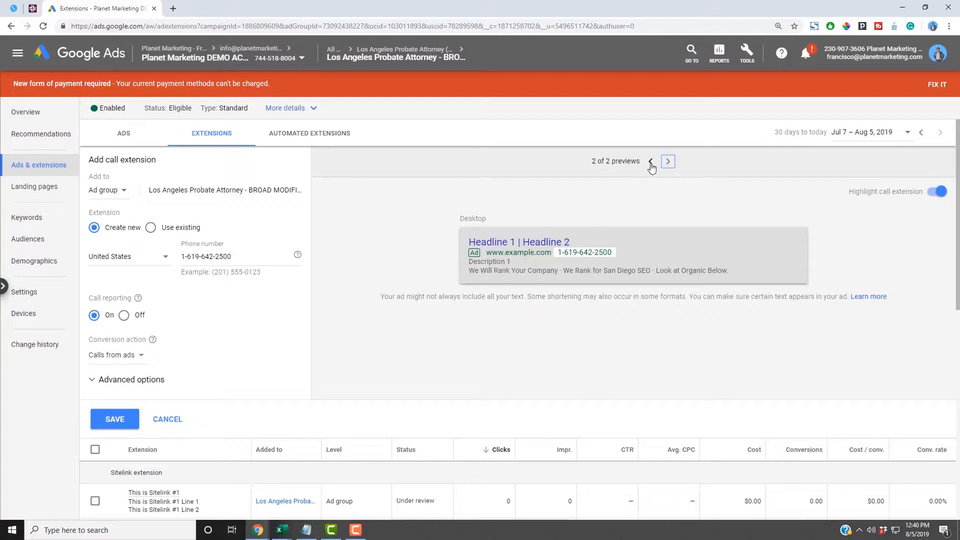
click(651, 162)
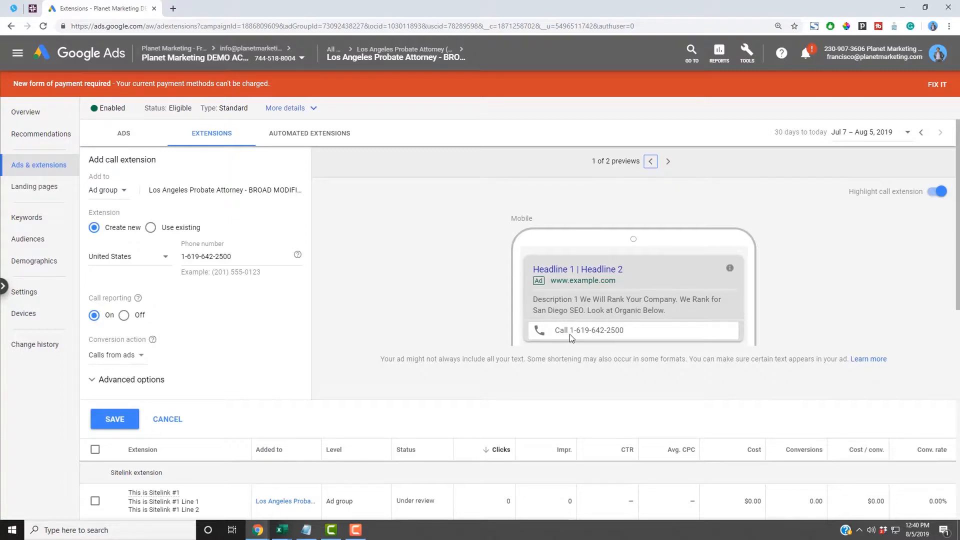
drag(572, 332, 629, 329)
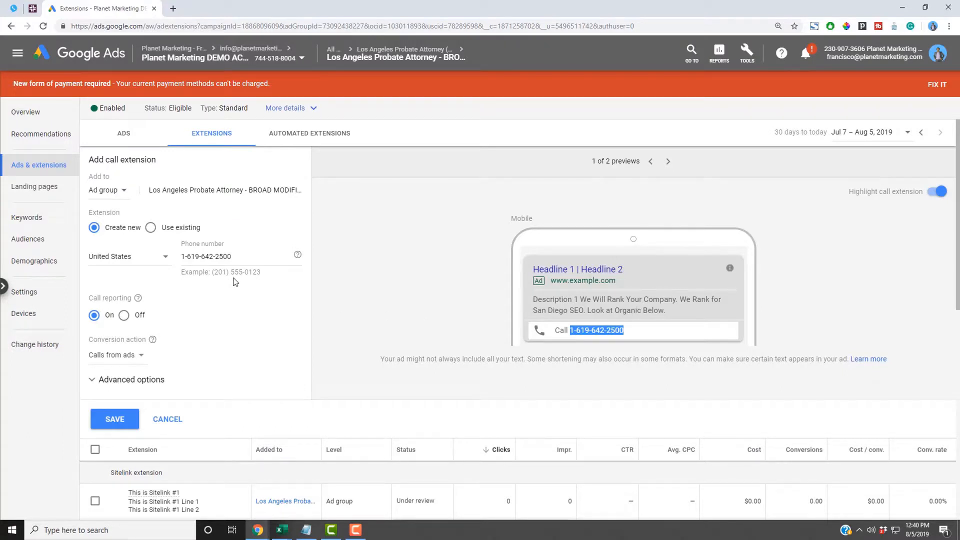
drag(232, 257, 181, 259)
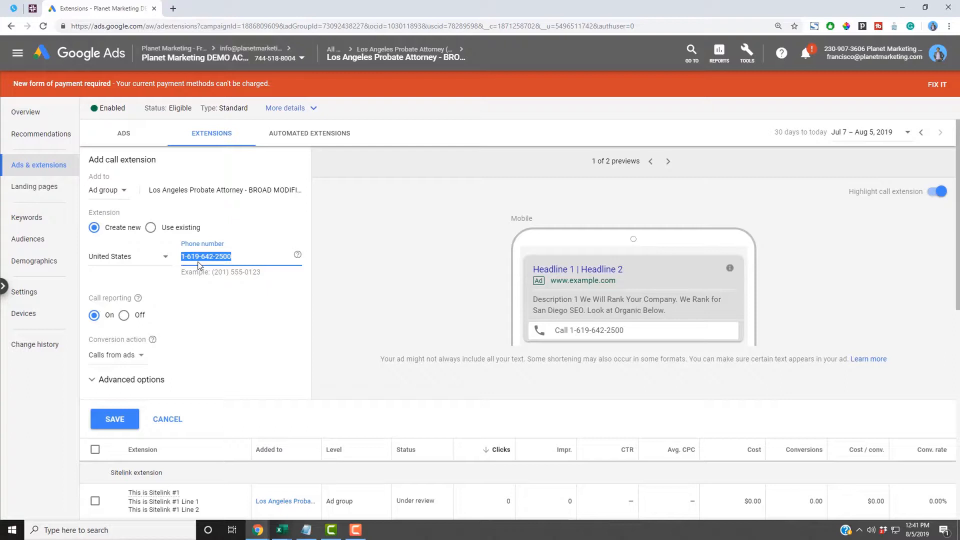
click(119, 418)
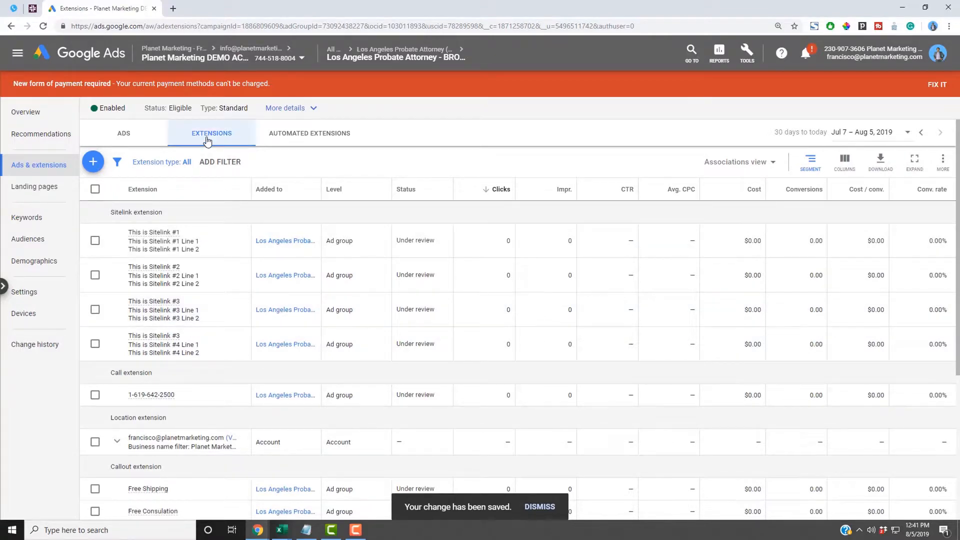
- Add a new message extension to the ad group from the extension type list
click(94, 162)
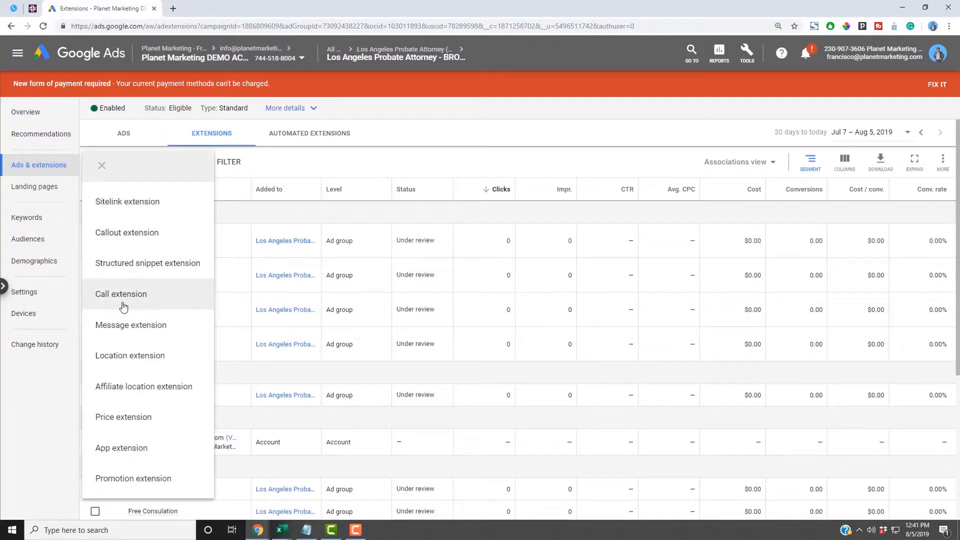
click(130, 330)
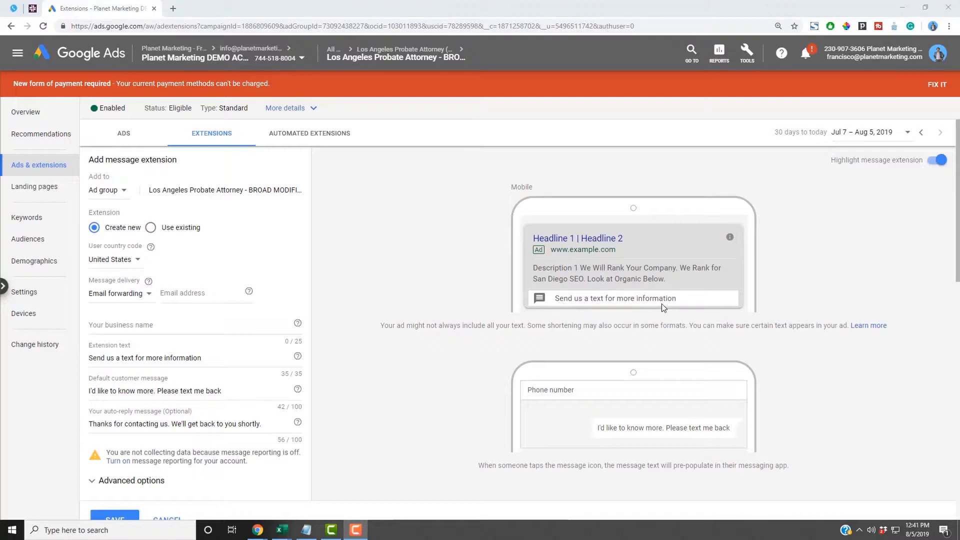
- Enter the business's forwarding e-mail address in the message extension
click(210, 294)
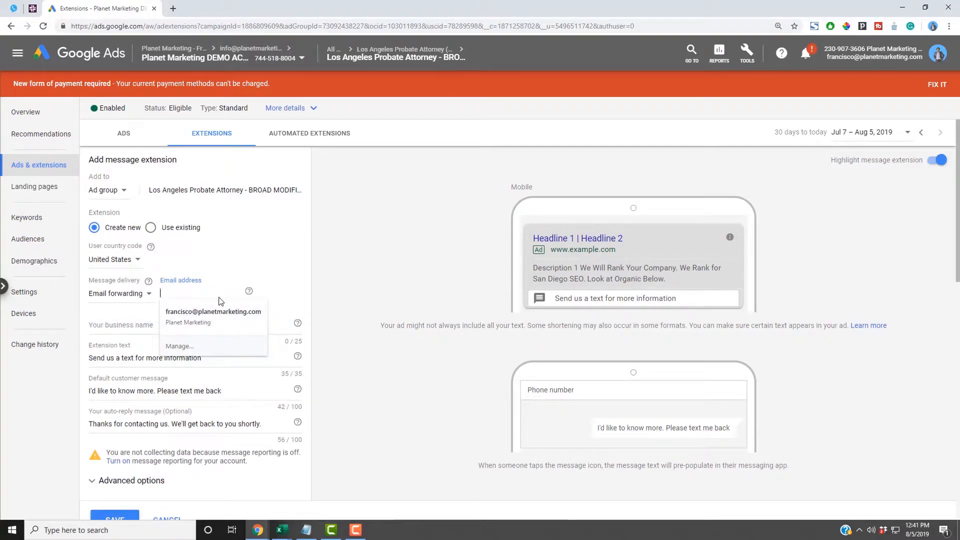
click(260, 274)
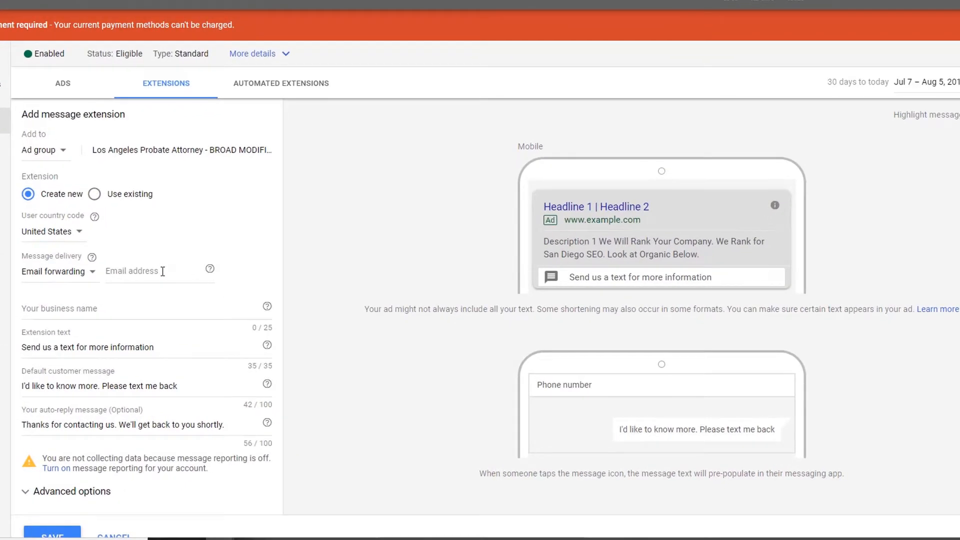
click(163, 271)
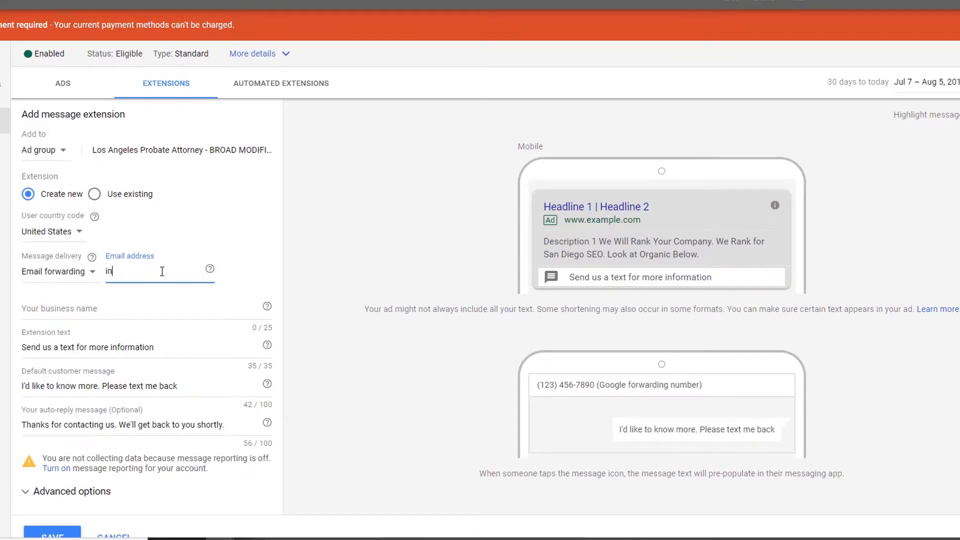
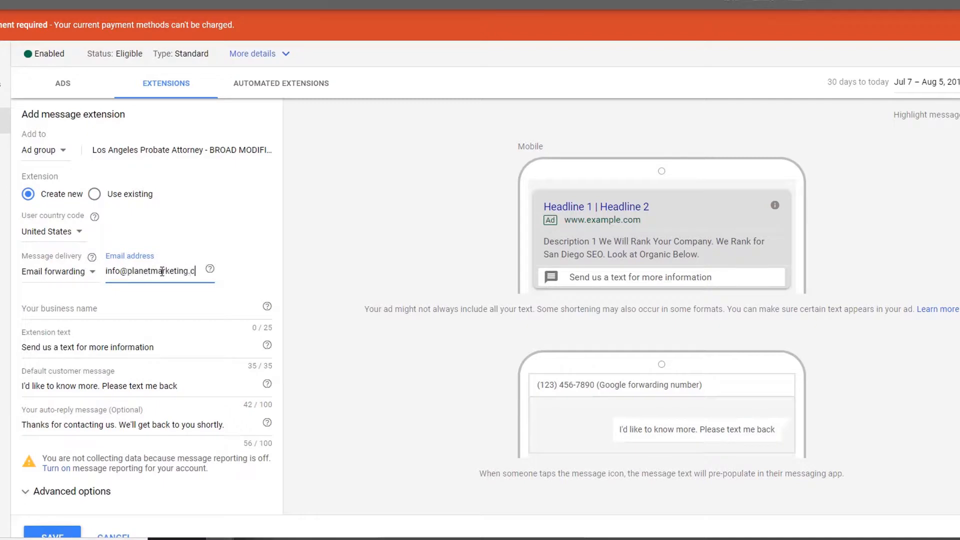
- Set the business name to Planet Marketing and select the existing extension text
click(162, 307)
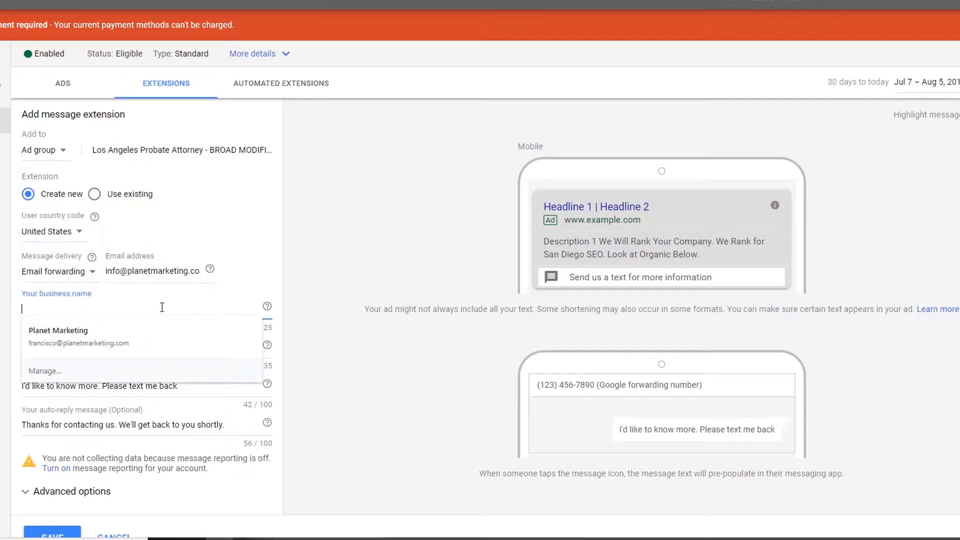
click(145, 333)
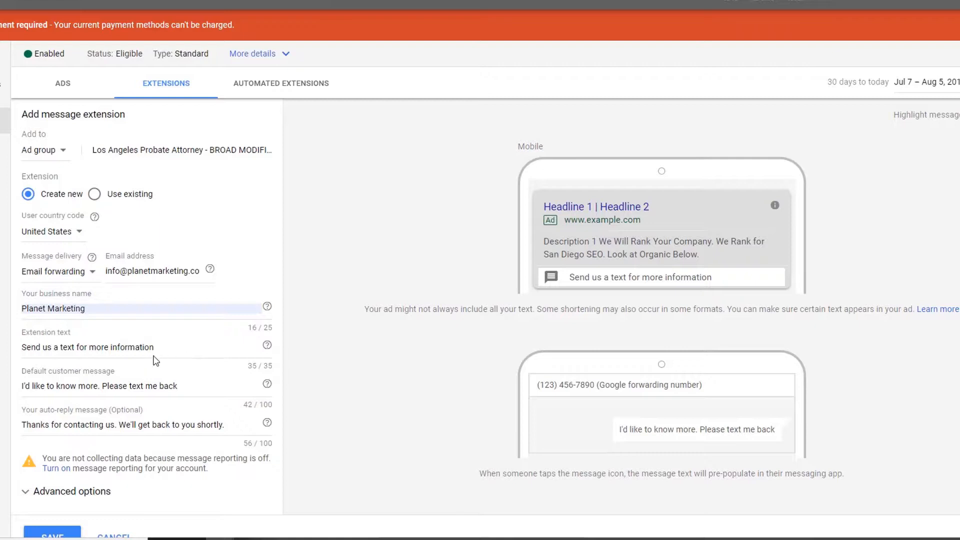
click(109, 343)
drag(172, 348, 22, 350)
click(22, 353)
drag(22, 350, 167, 347)
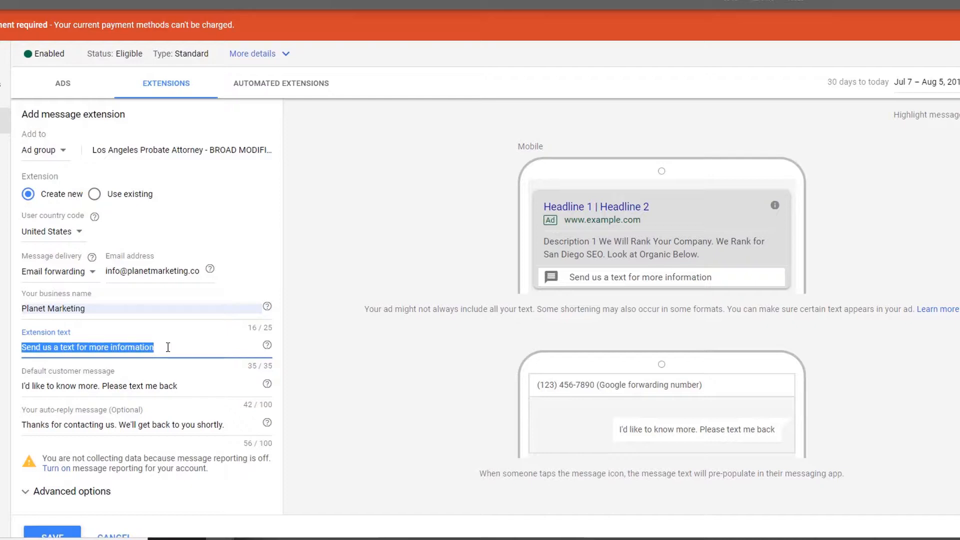
- Replace the extension text with 'Get a Free Quote'
text(Ge)
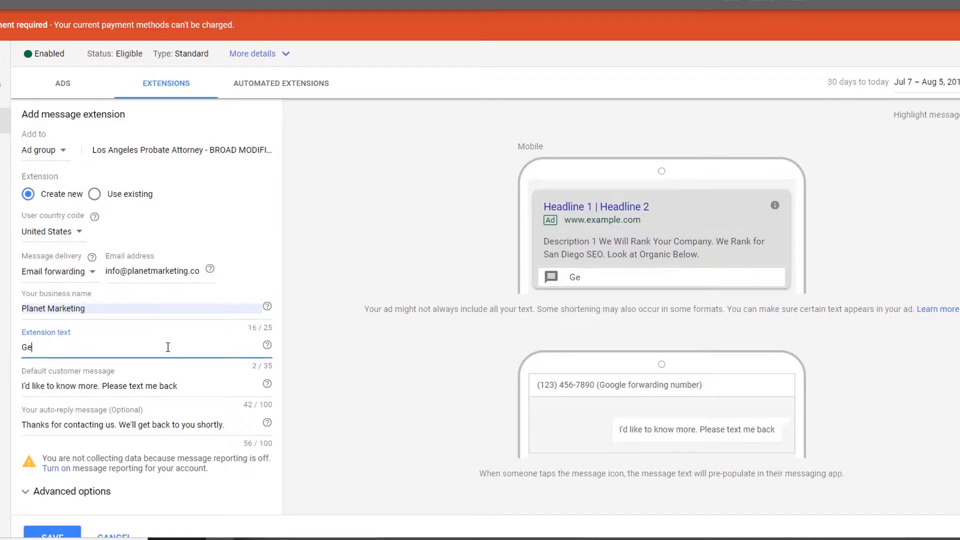
text(t a Free Quote)
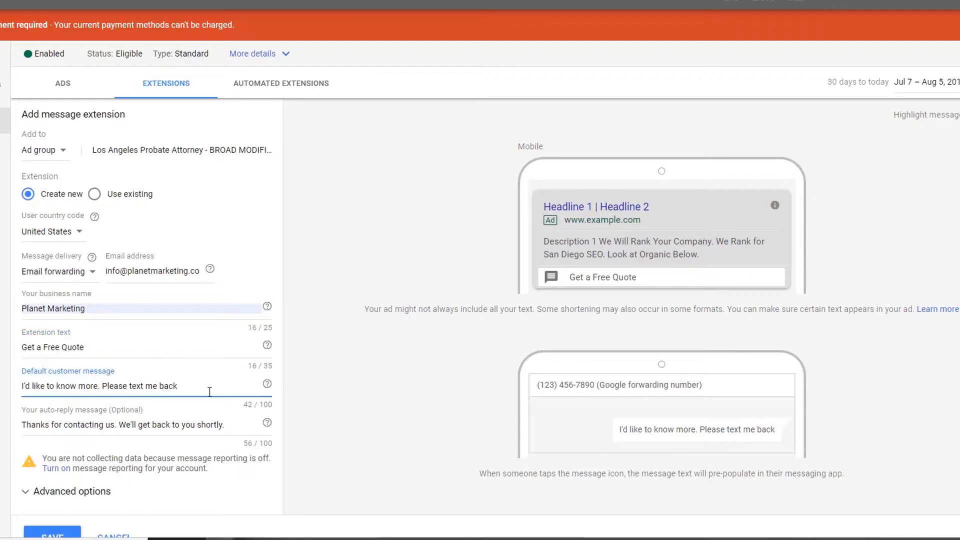
drag(175, 386, 20, 388)
scroll(211, 406, down, 4)
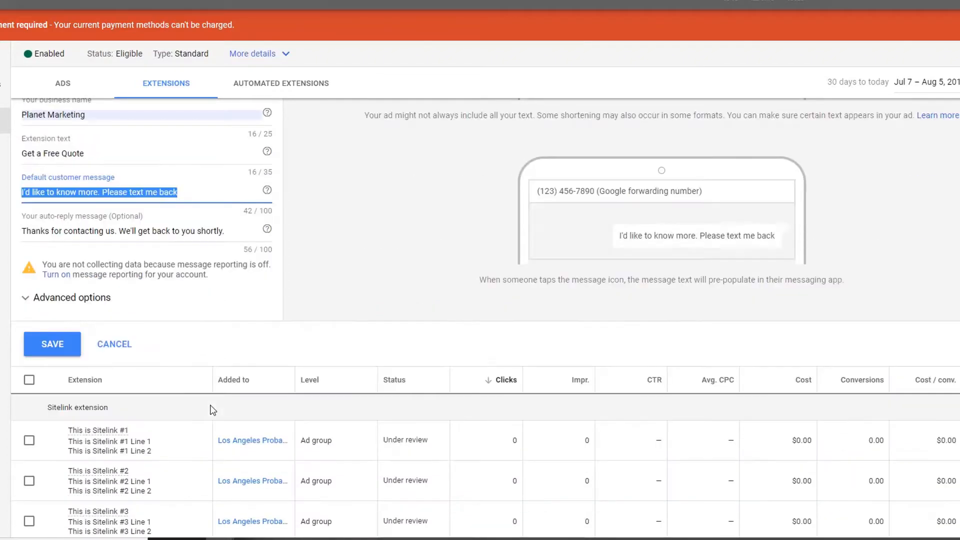
scroll(101, 360, up, 3)
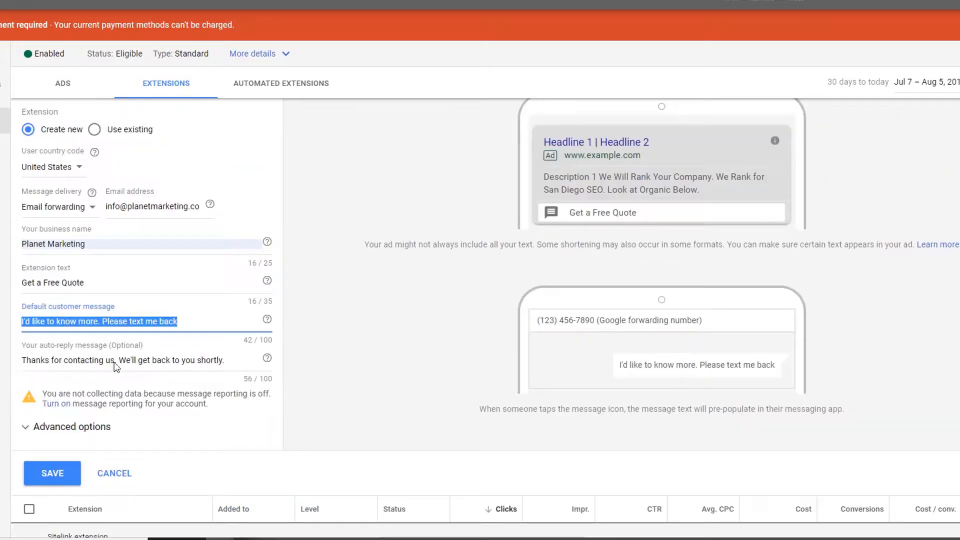
- Review the customer message and auto-reply preview, then save the message extension
click(52, 321)
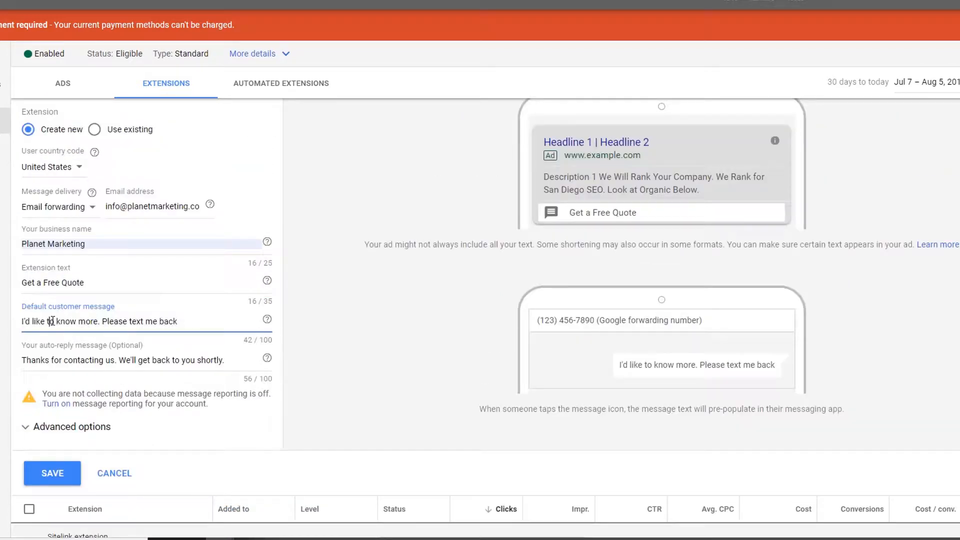
click(194, 361)
click(178, 315)
drag(620, 364, 792, 369)
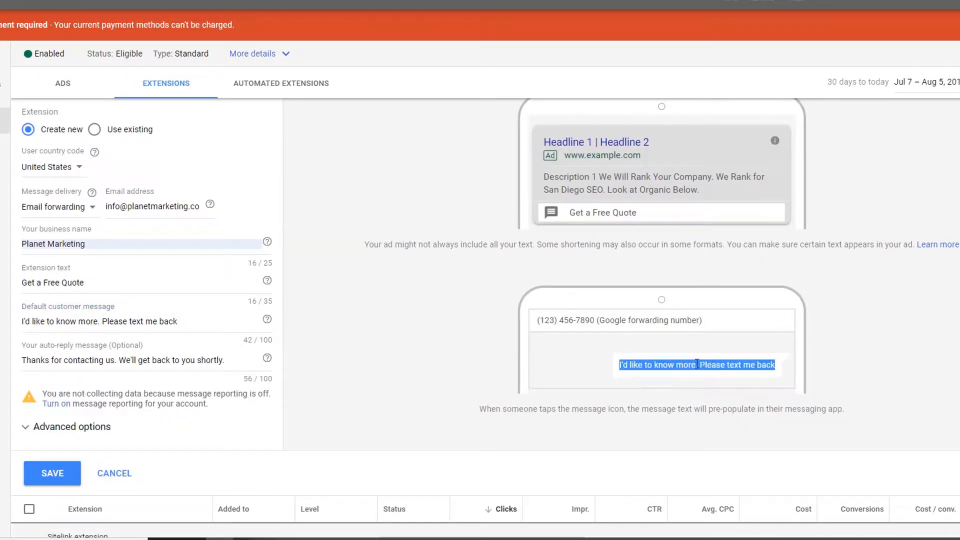
scroll(673, 246, up, 1)
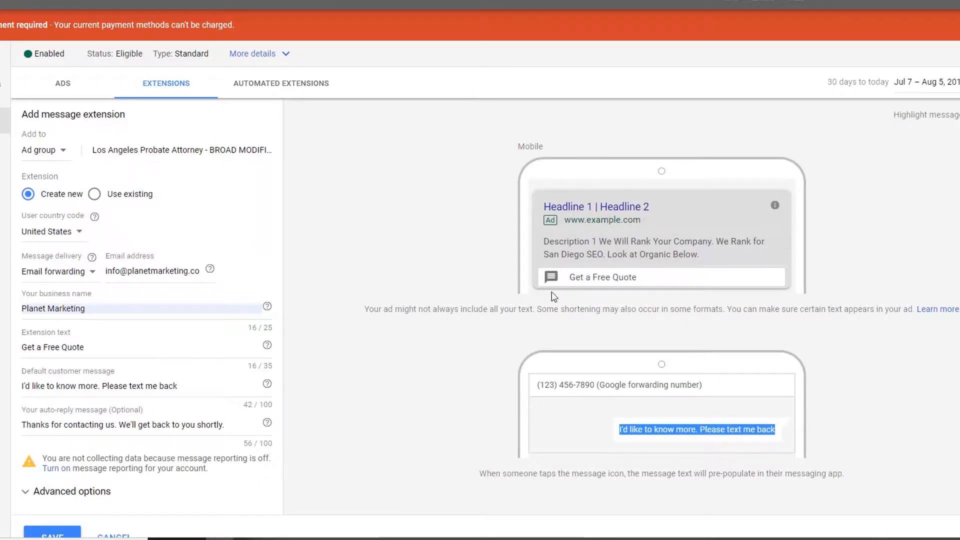
scroll(452, 317, down, 5)
scroll(447, 322, up, 5)
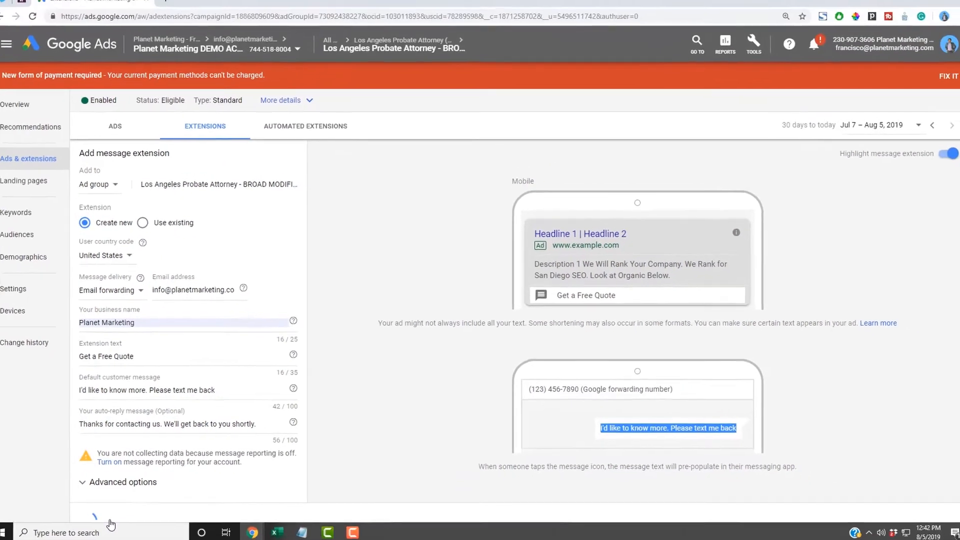
click(61, 533)
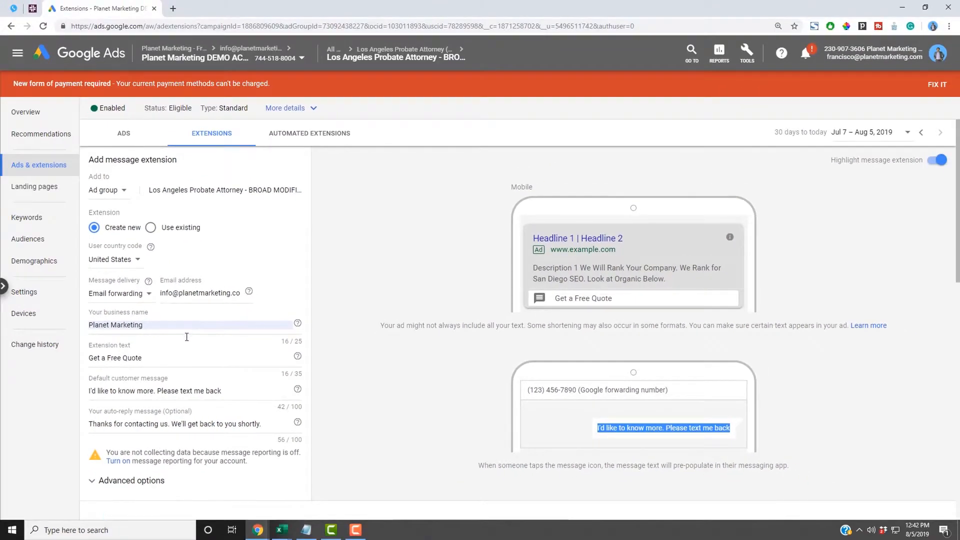
scroll(209, 271, down, 5)
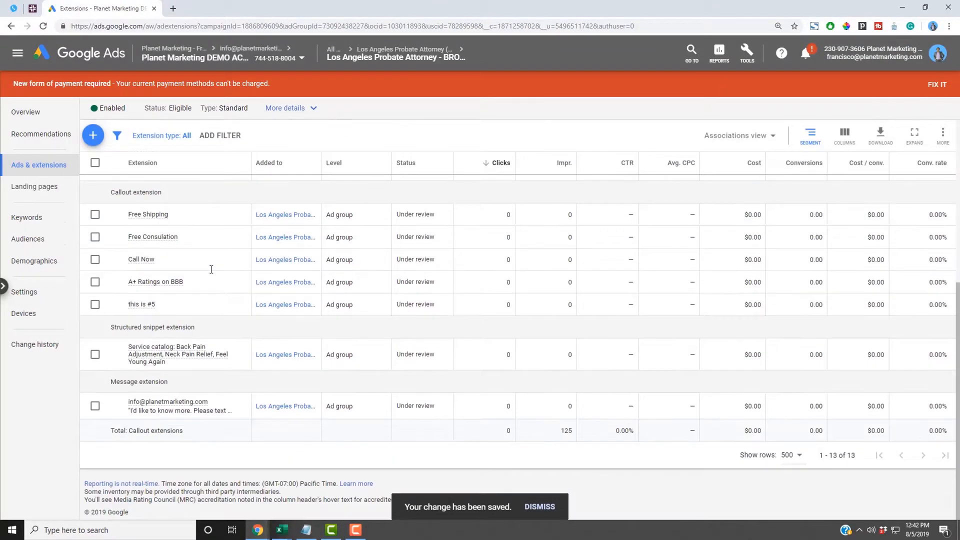
- Try the Extension type filter, dismiss it, and show the extension types available to add
scroll(218, 330, up, 5)
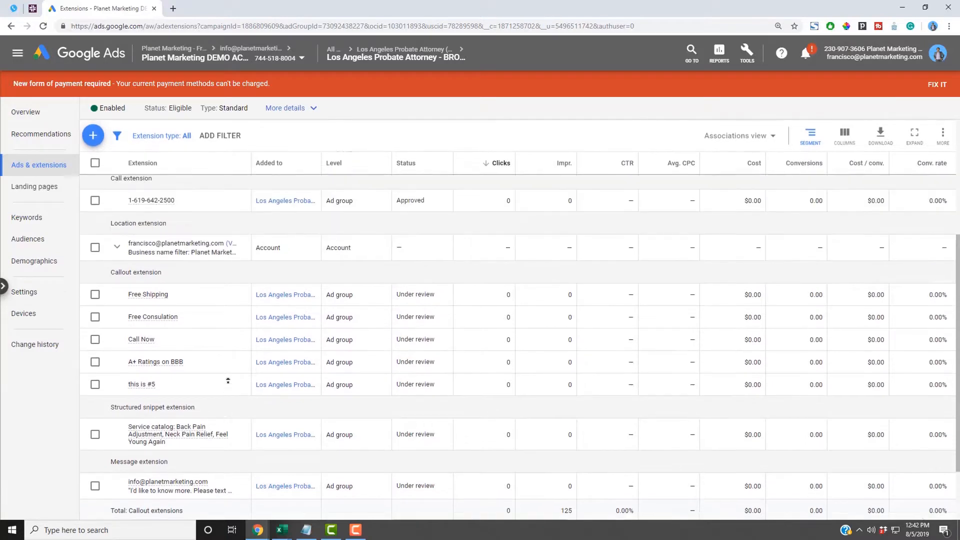
click(170, 165)
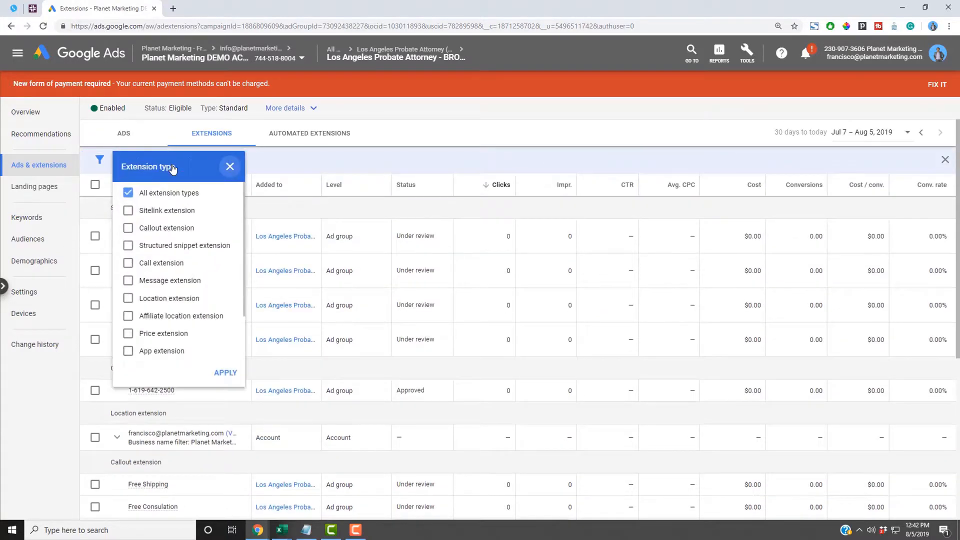
click(230, 166)
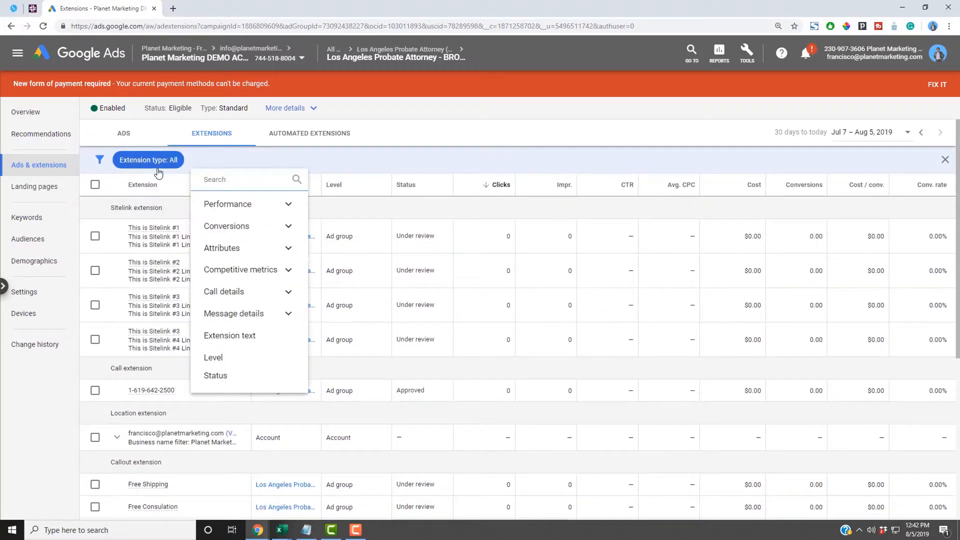
click(400, 160)
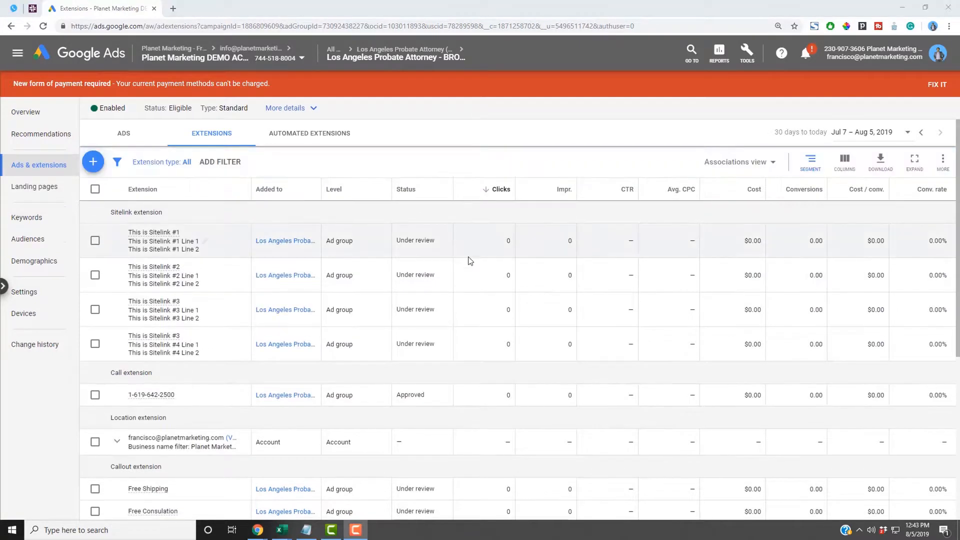
click(92, 163)
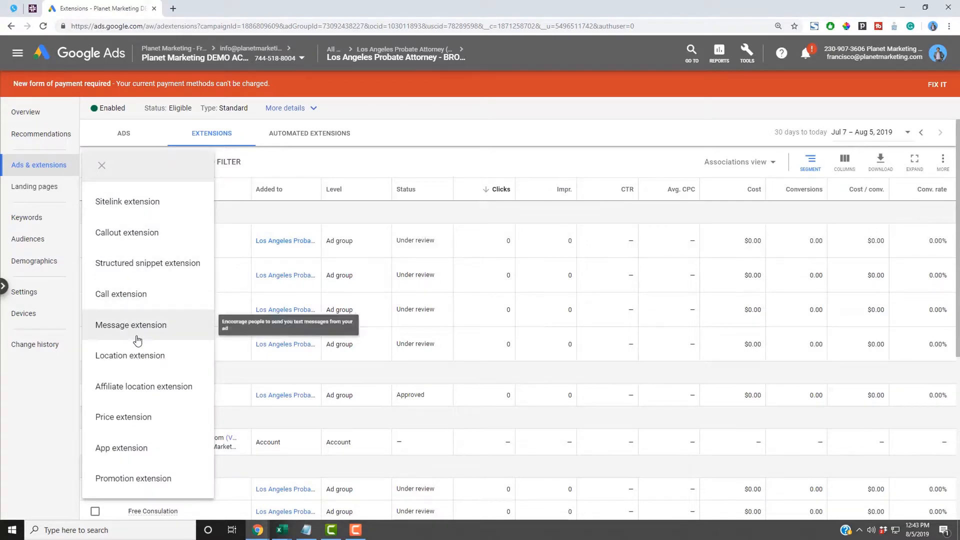
- Create a location extension for specific picked locations, ticking the Planet Marketing location
click(152, 361)
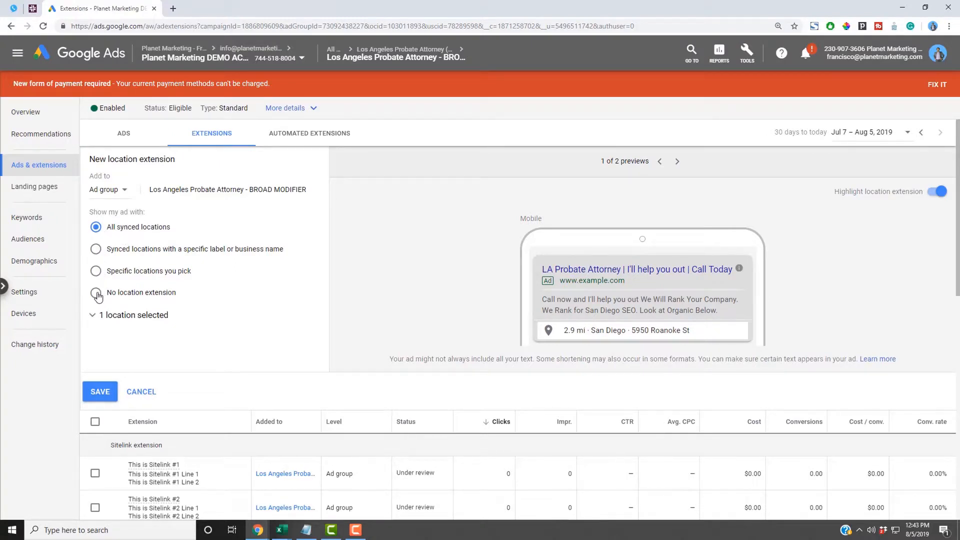
click(107, 252)
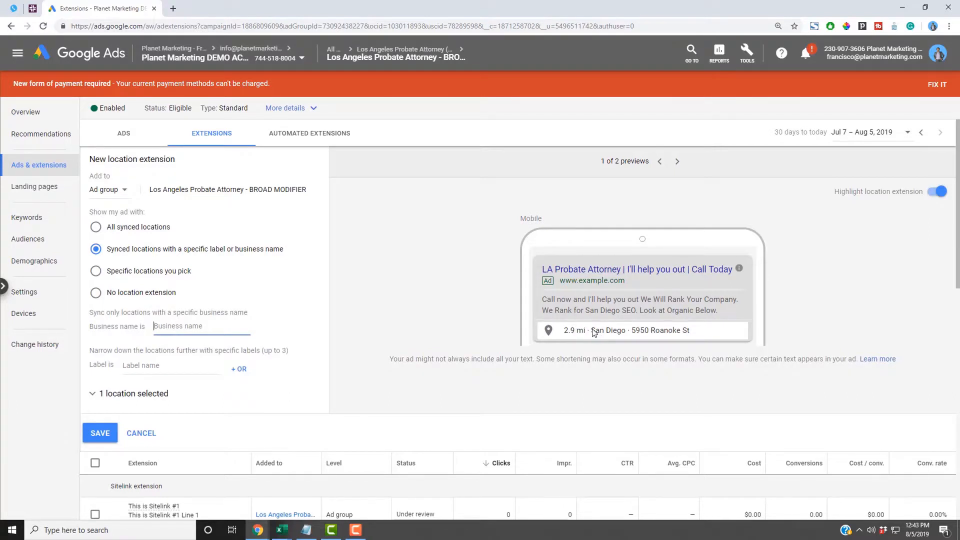
drag(592, 331, 664, 334)
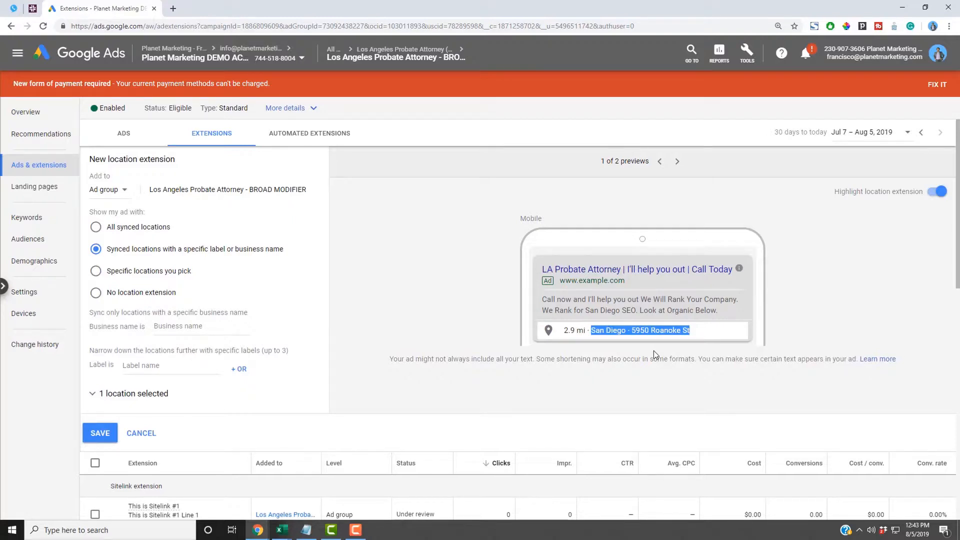
double_click(622, 331)
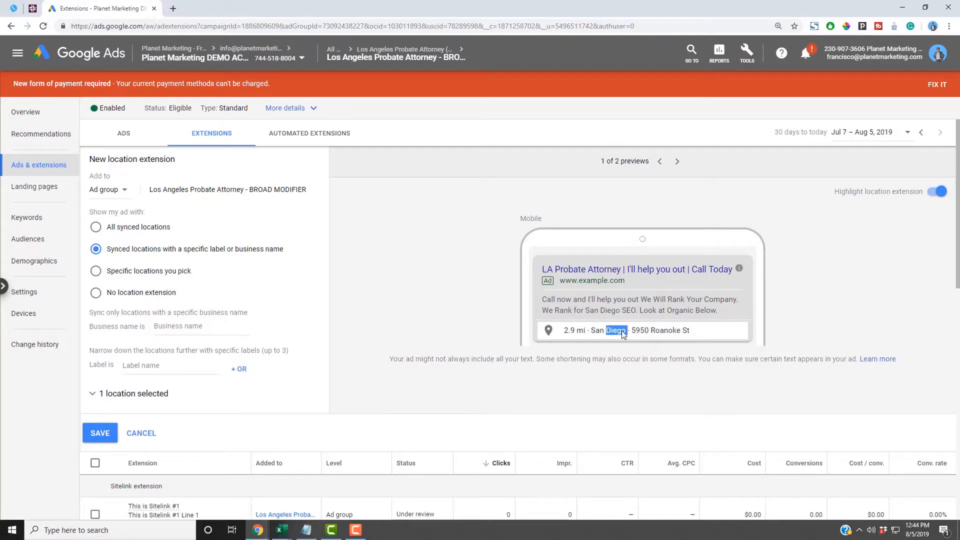
click(677, 161)
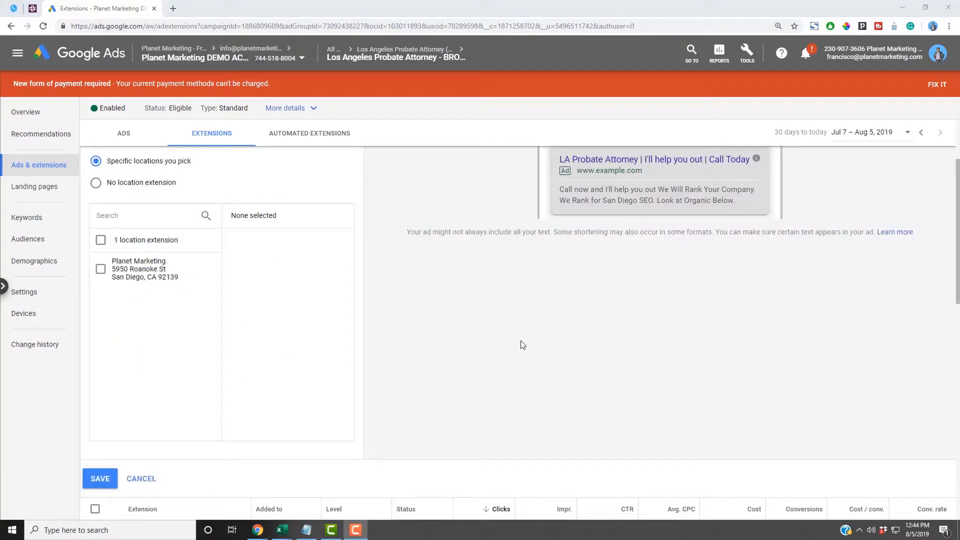
scroll(522, 344, up, 3)
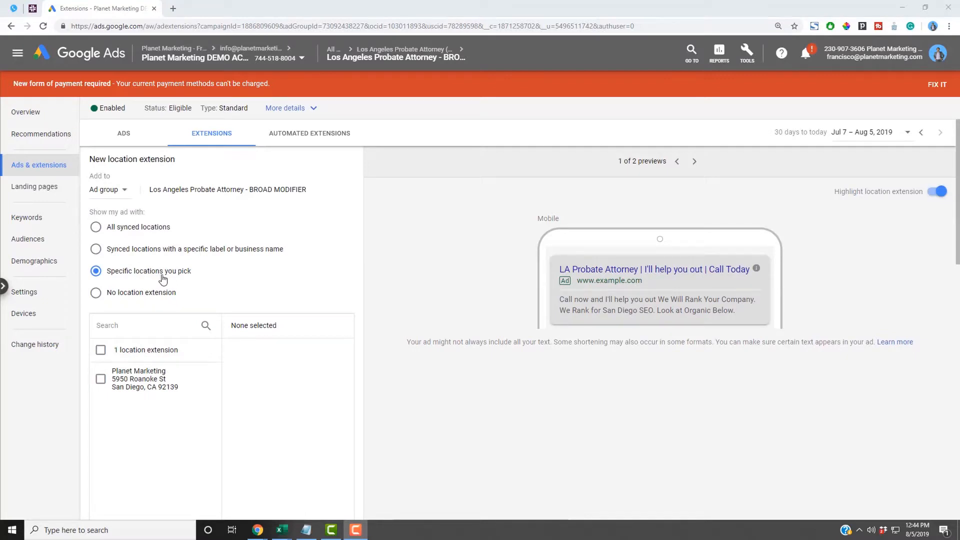
click(100, 380)
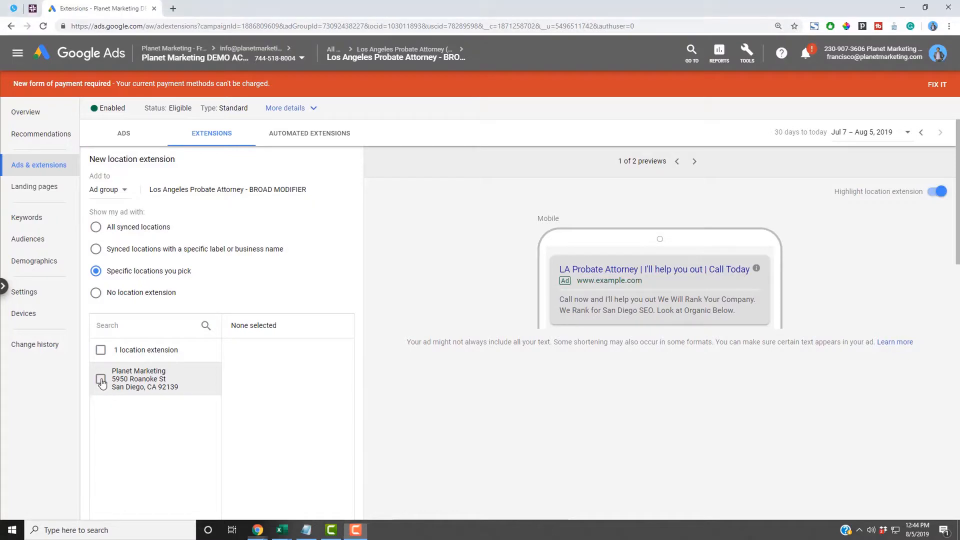
scroll(273, 400, down, 4)
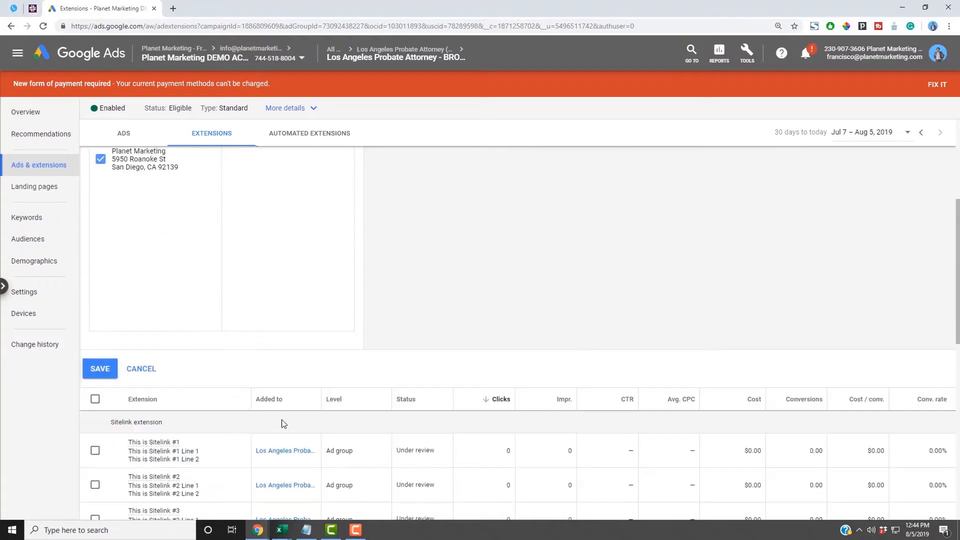
- Save the location extension and check its 'Selected specific locations' row in the table
click(100, 368)
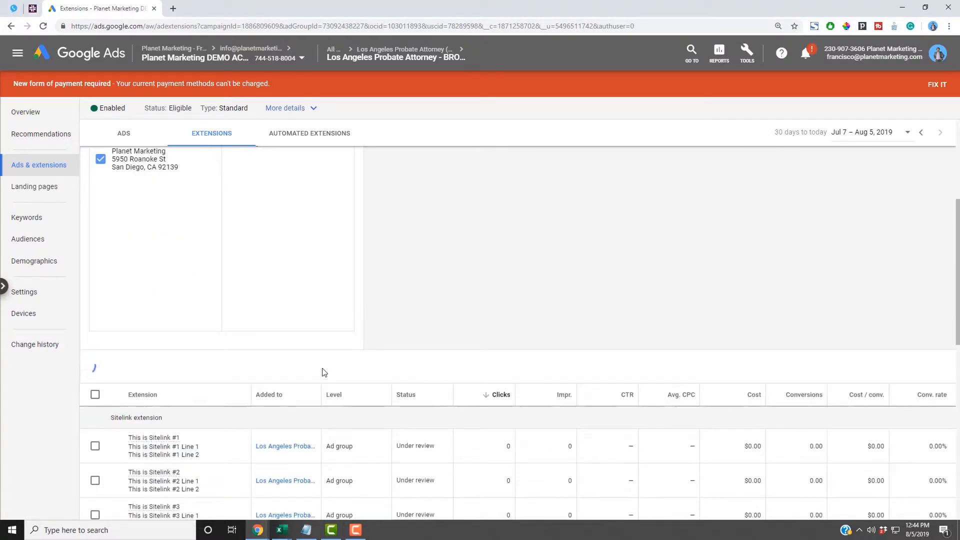
scroll(323, 372, down, 2)
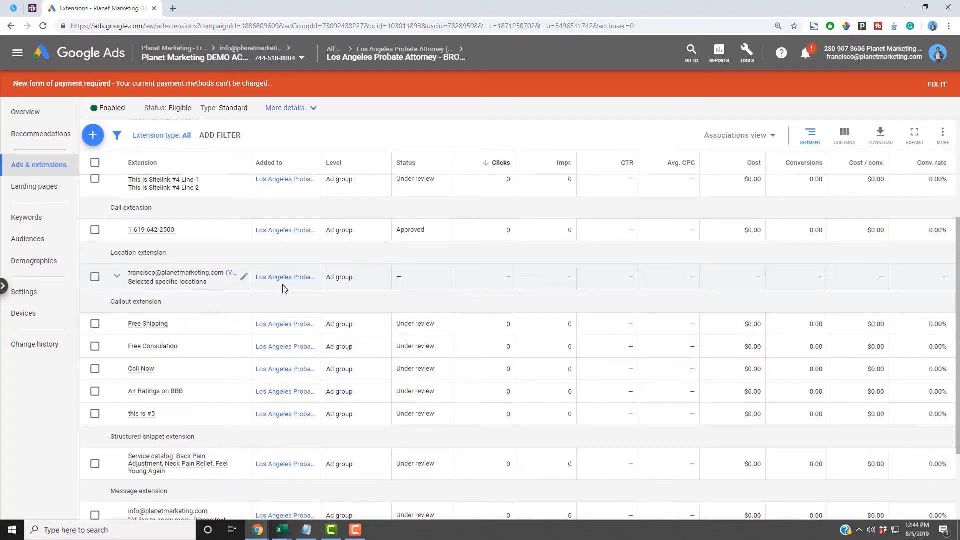
scroll(289, 288, up, 4)
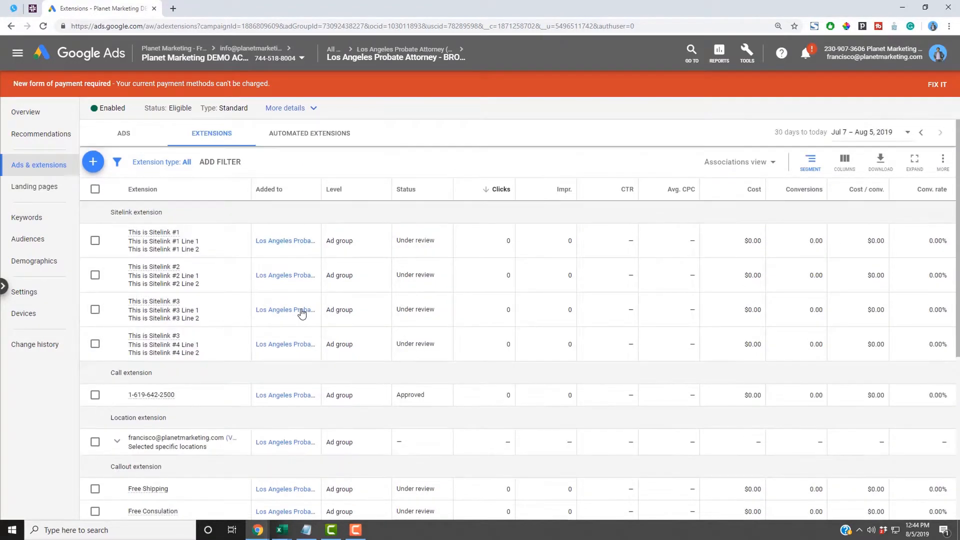
- Open a new Chrome tab and load busines.google.com
click(173, 8)
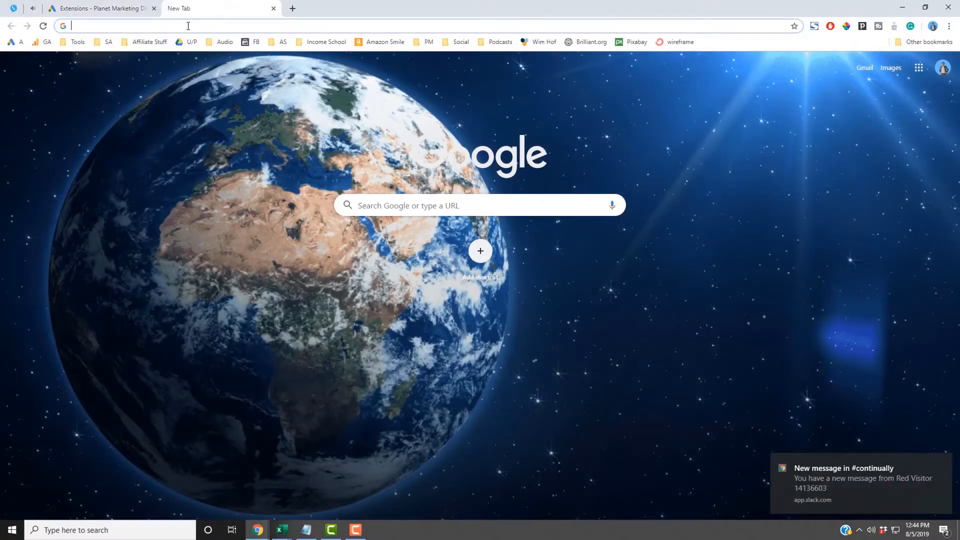
text(busine)
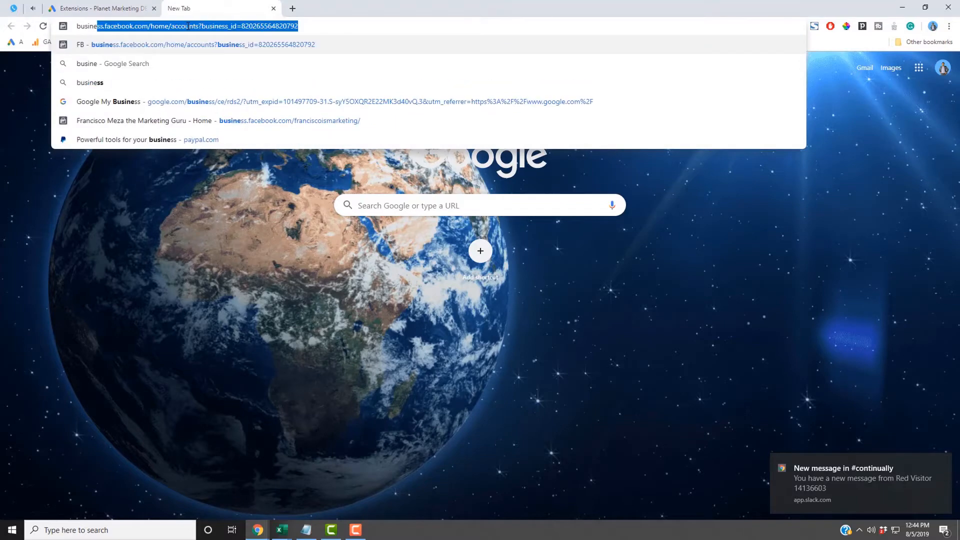
text(s.google.com)
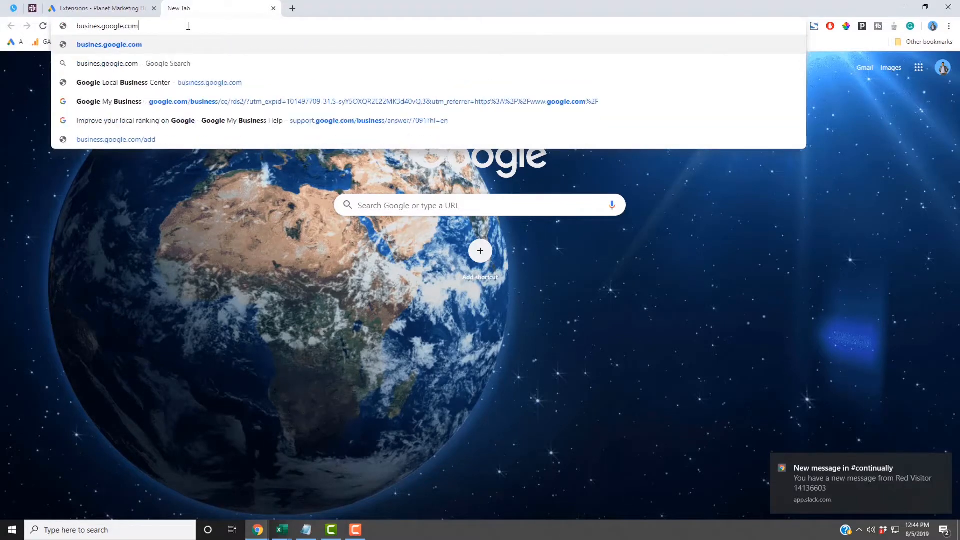
key(Return)
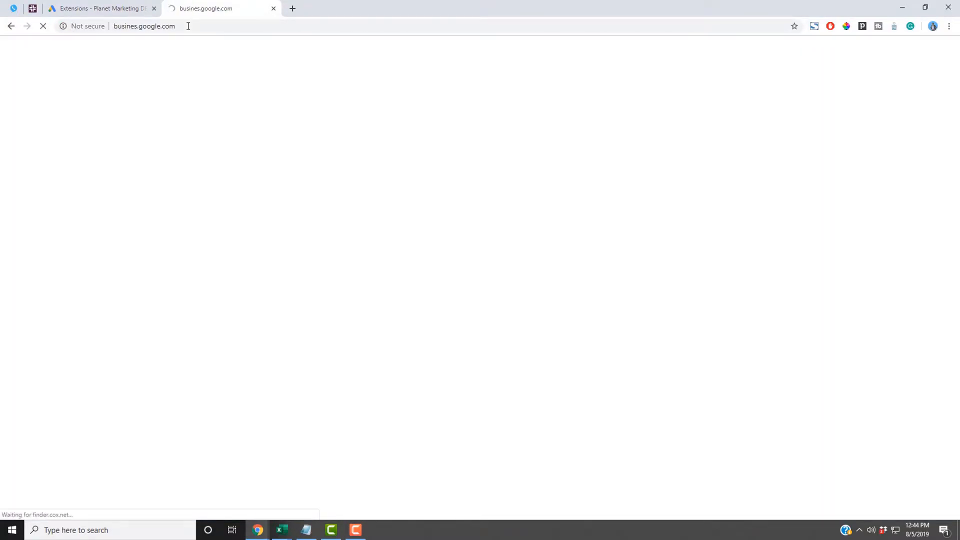
- View Planet Marketing's Info page in Google My Business, then return to the Google Ads tab
click(188, 26)
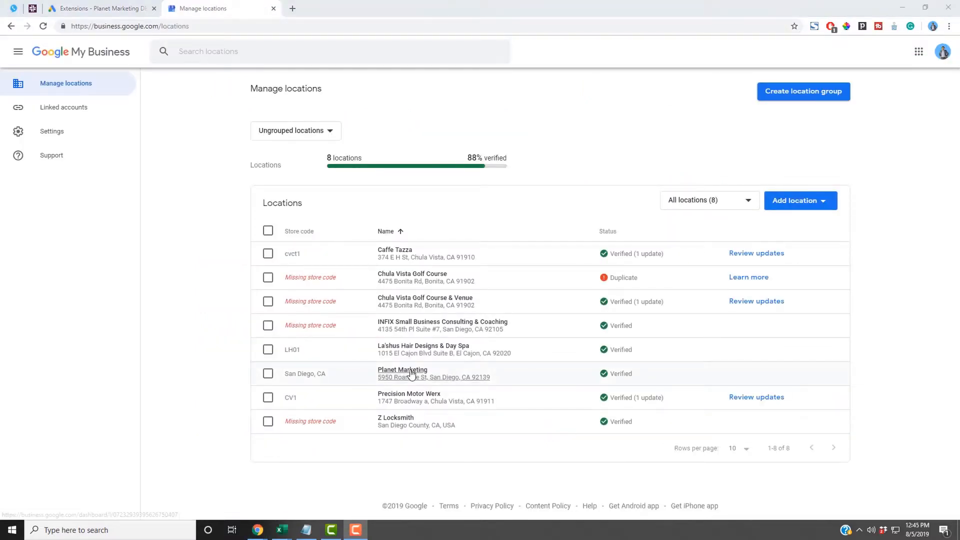
click(399, 377)
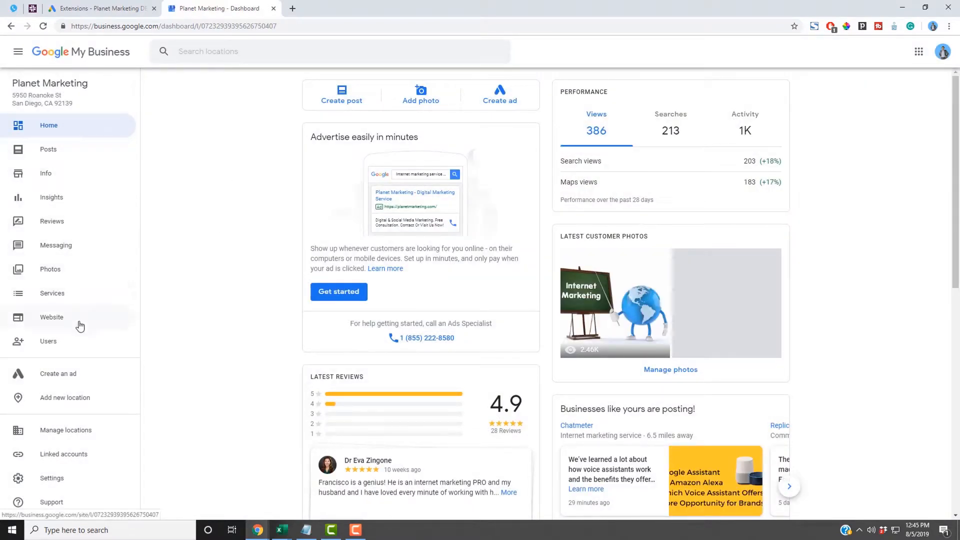
click(55, 178)
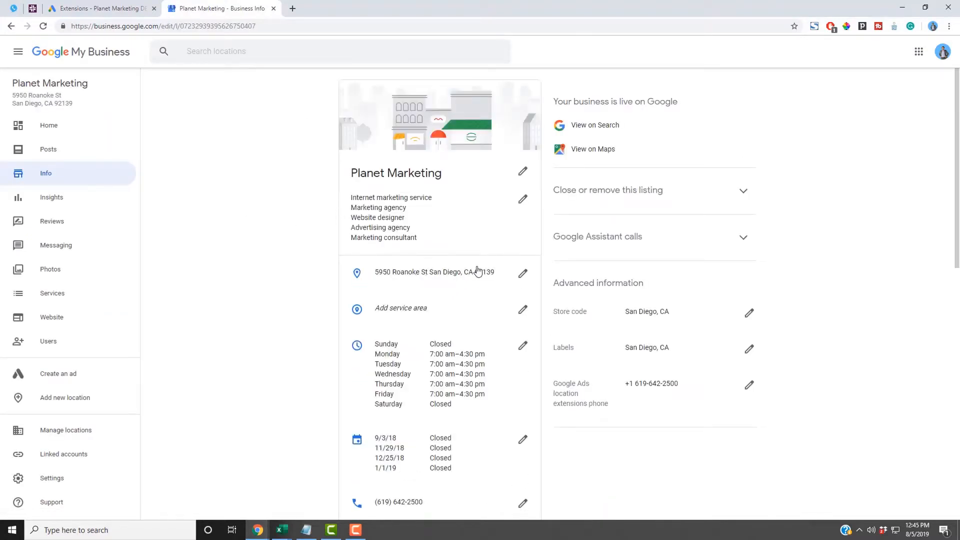
scroll(477, 271, down, 8)
scroll(478, 270, up, 8)
click(96, 6)
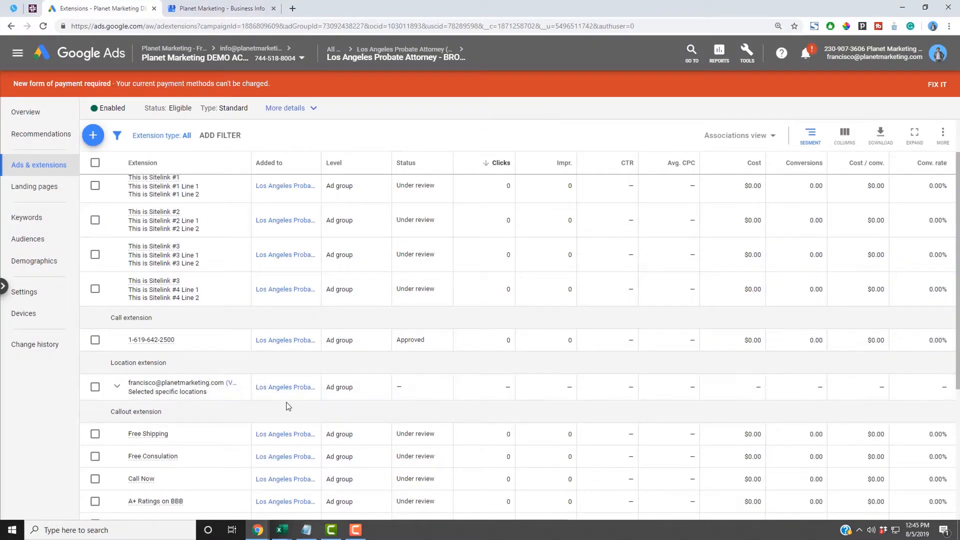
- Start an affiliate location extension with General retailers and open the retailers picker
click(180, 391)
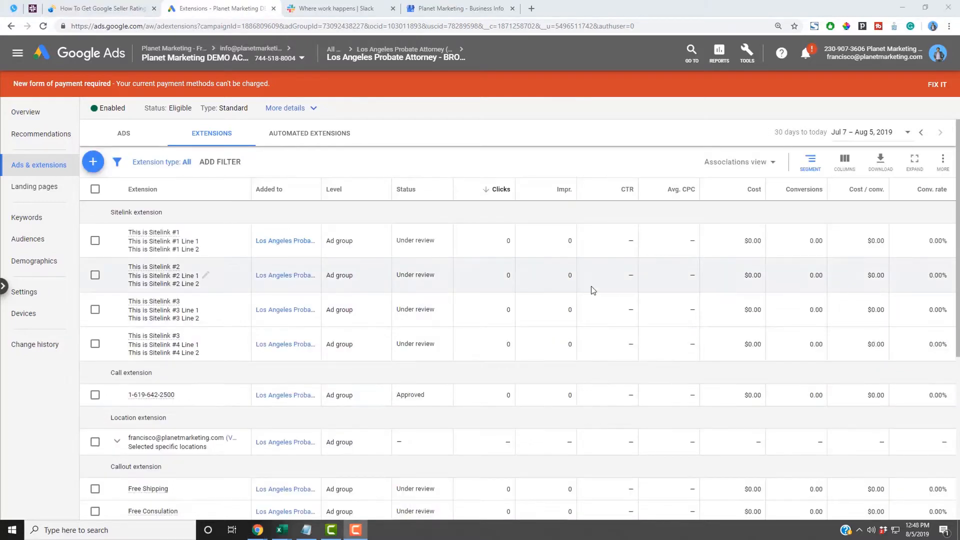
click(92, 163)
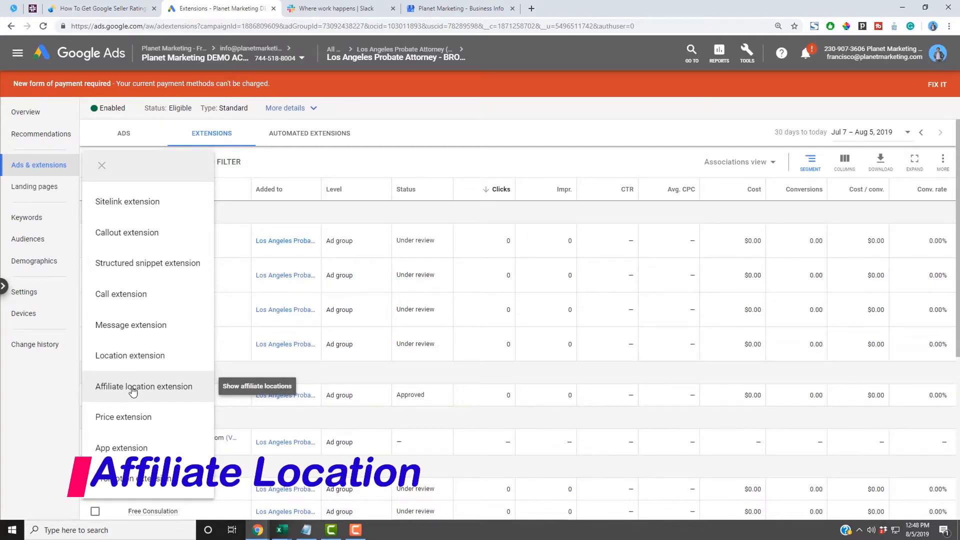
click(133, 392)
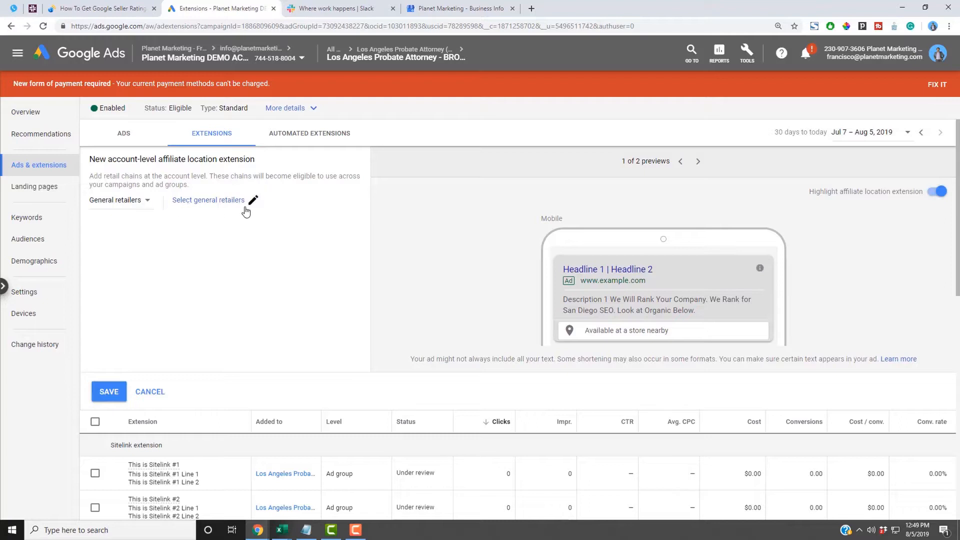
click(144, 203)
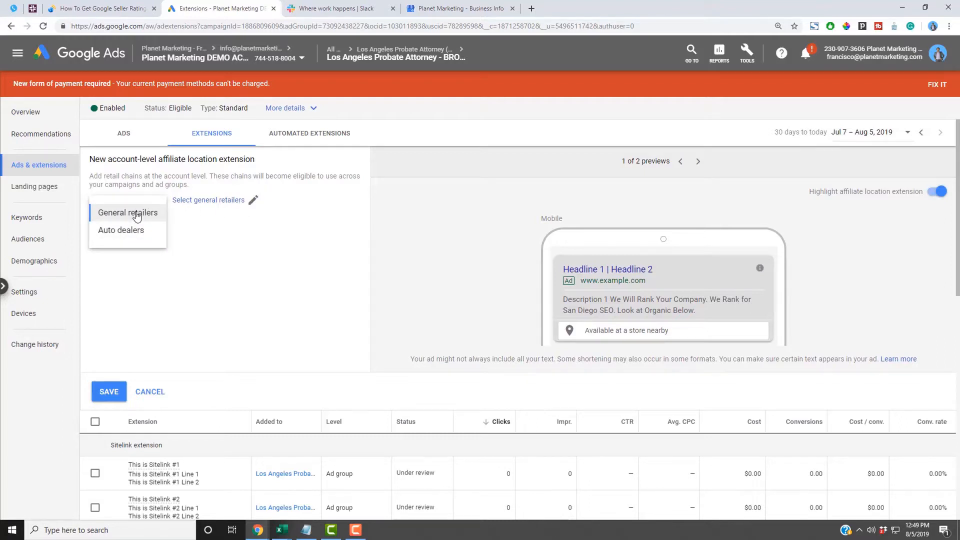
click(133, 214)
click(222, 202)
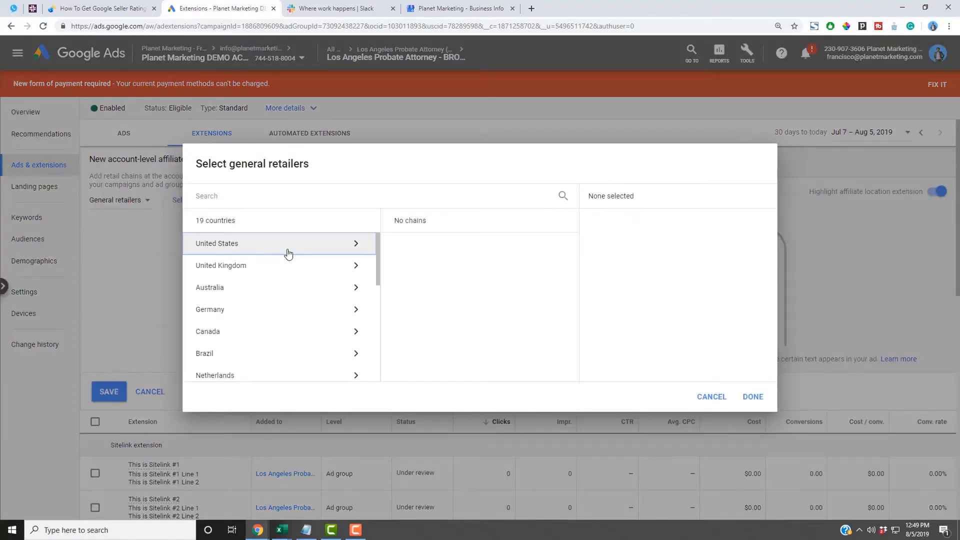
- Browse United States retail chains, search 'home', then cancel without selecting any
click(356, 247)
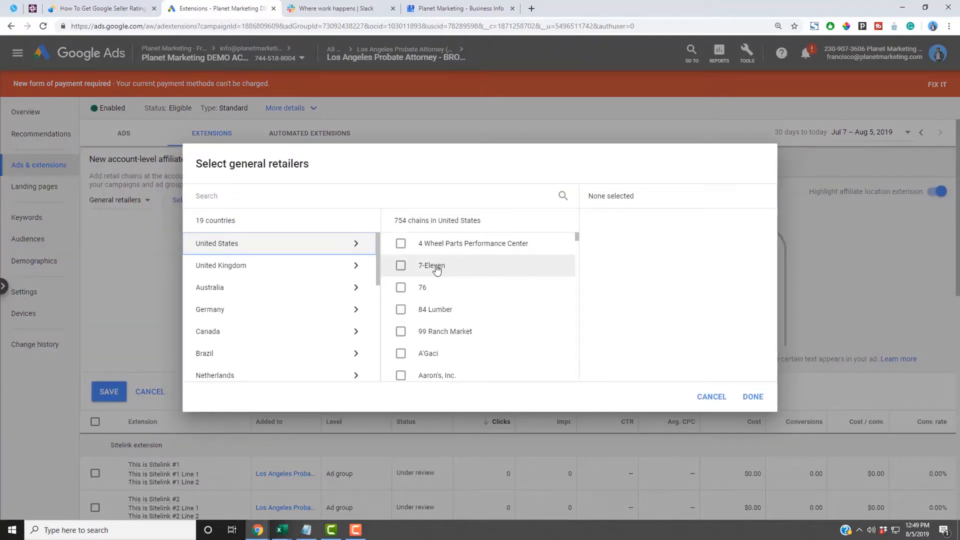
scroll(436, 270, down, 5)
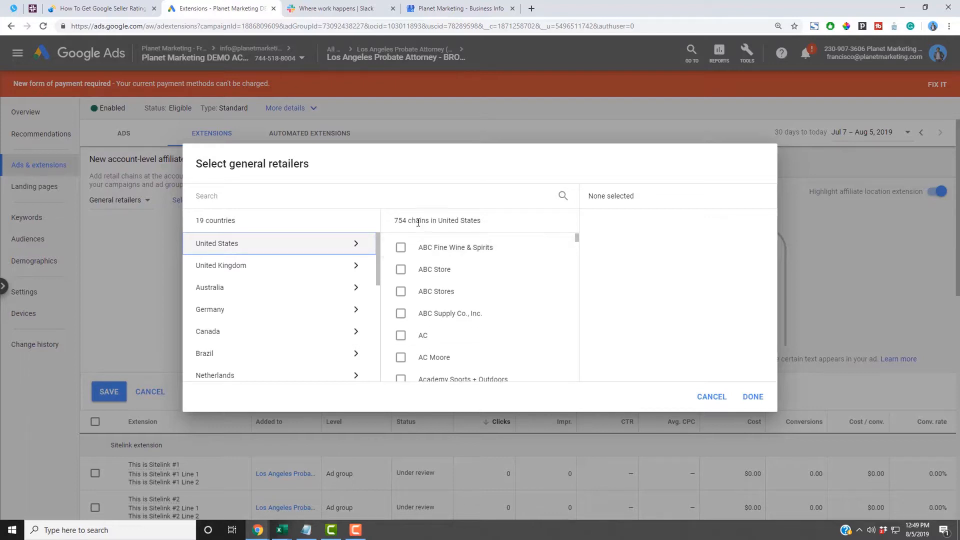
scroll(445, 294, down, 3)
scroll(430, 240, up, 2)
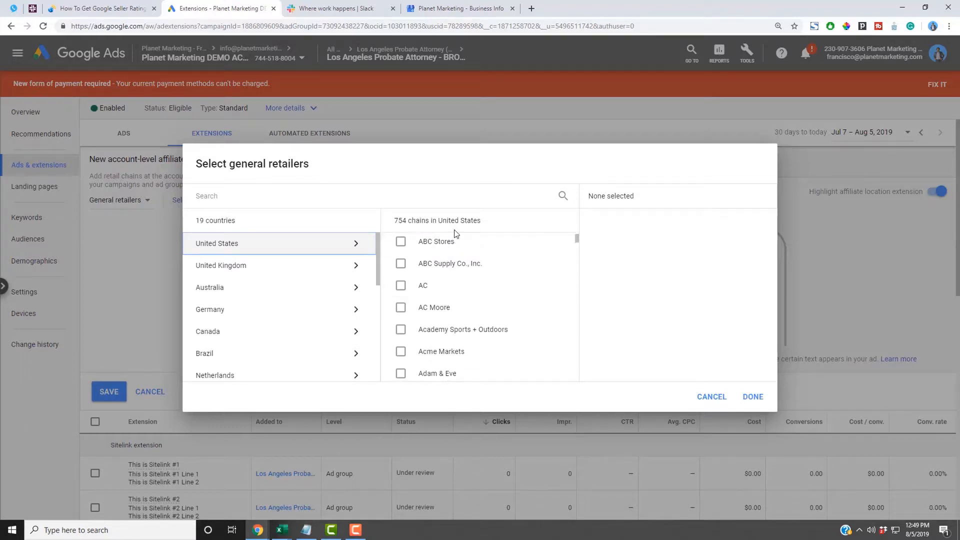
click(562, 196)
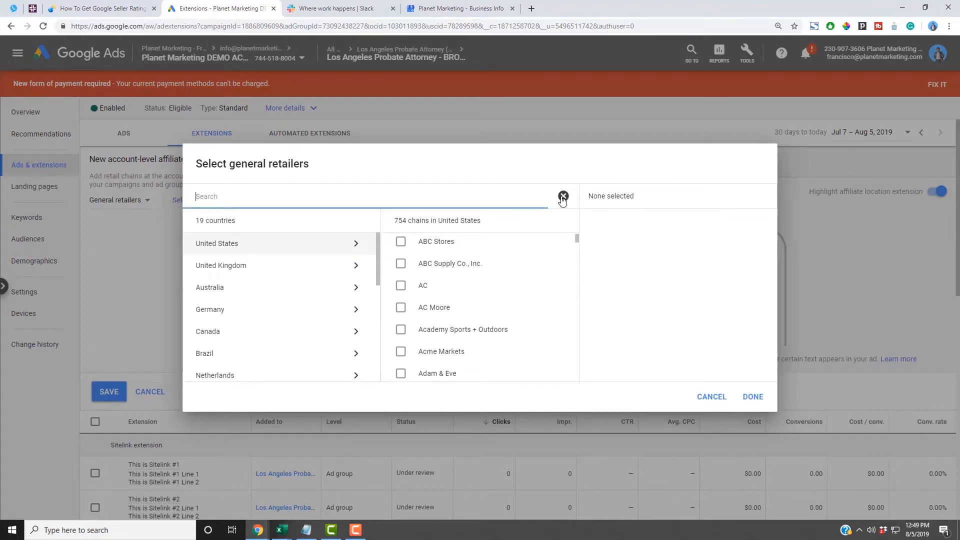
text(home)
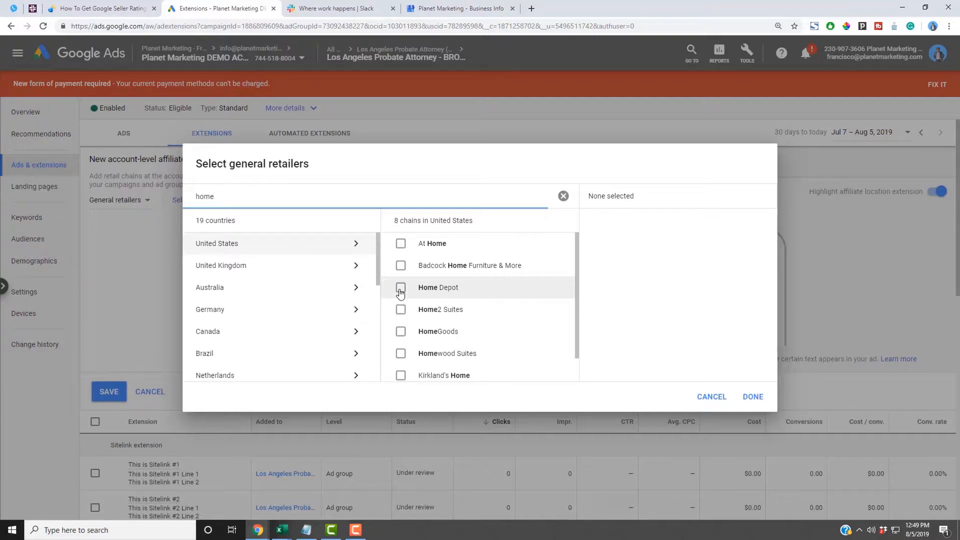
click(712, 398)
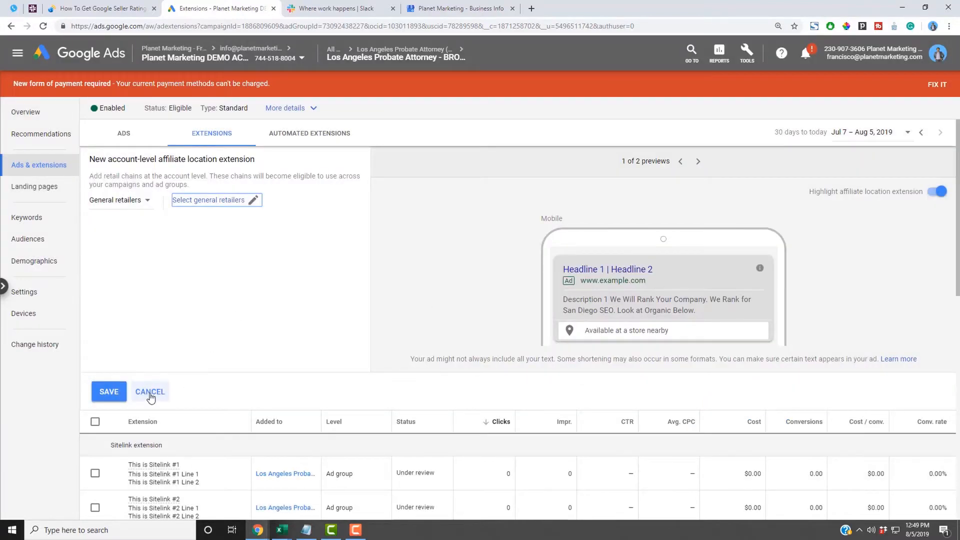
- Cancel the affiliate location form, close the Extension type filter, and begin a new price extension
click(150, 392)
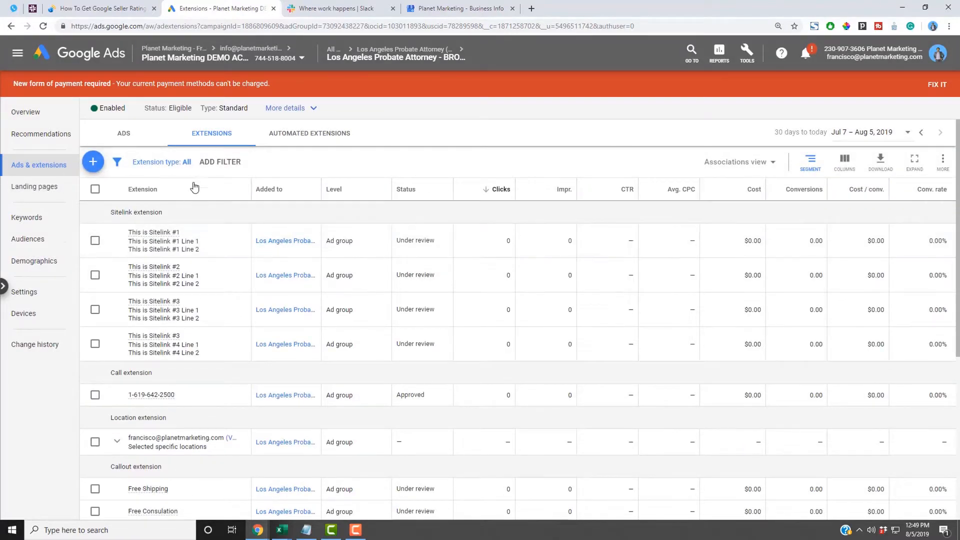
click(150, 168)
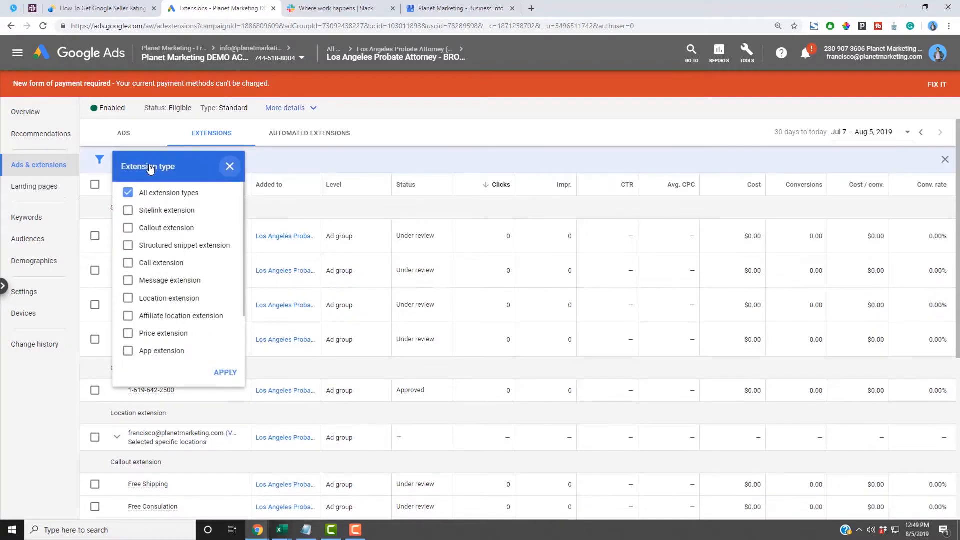
click(229, 167)
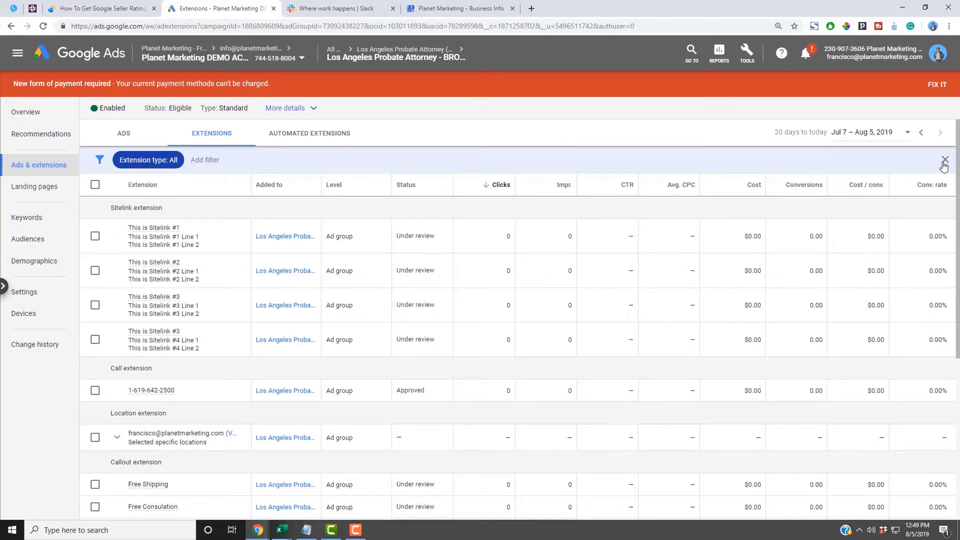
click(944, 161)
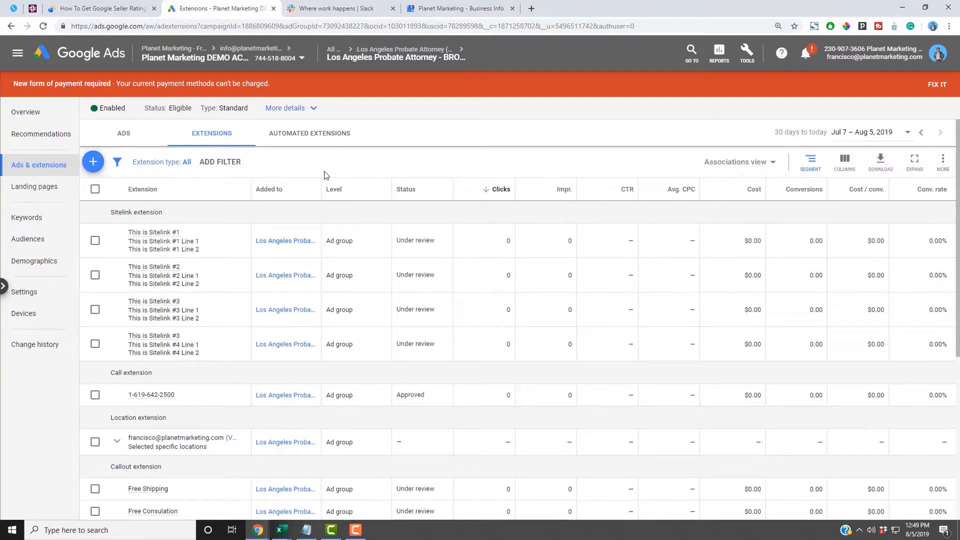
click(98, 165)
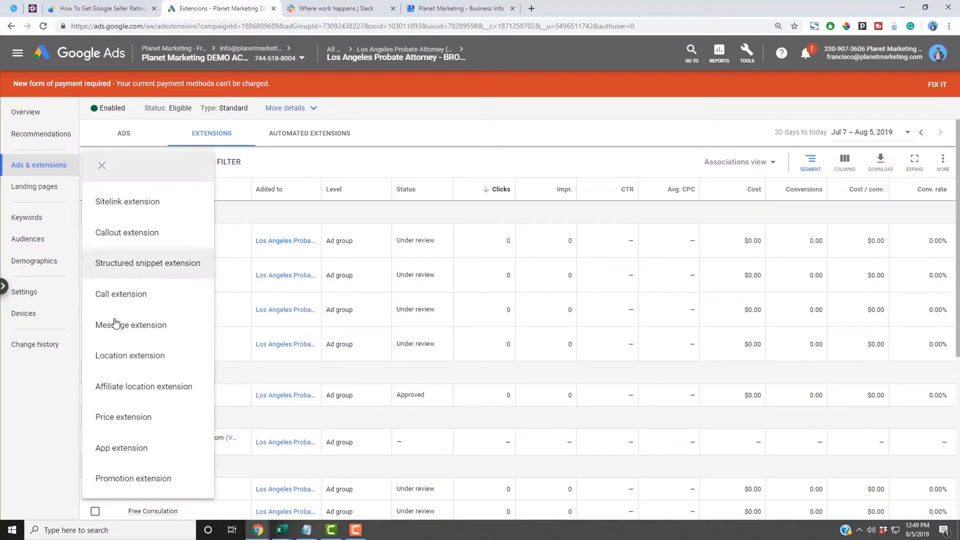
click(107, 422)
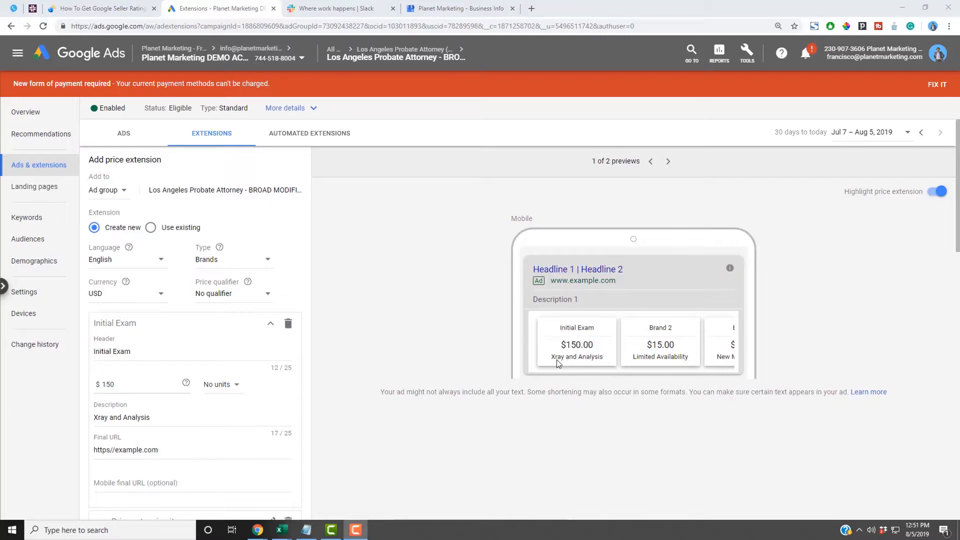
- Change the $150 Initial Exam item's header to 'Initial Exam for Military', filling all 25 characters
click(603, 359)
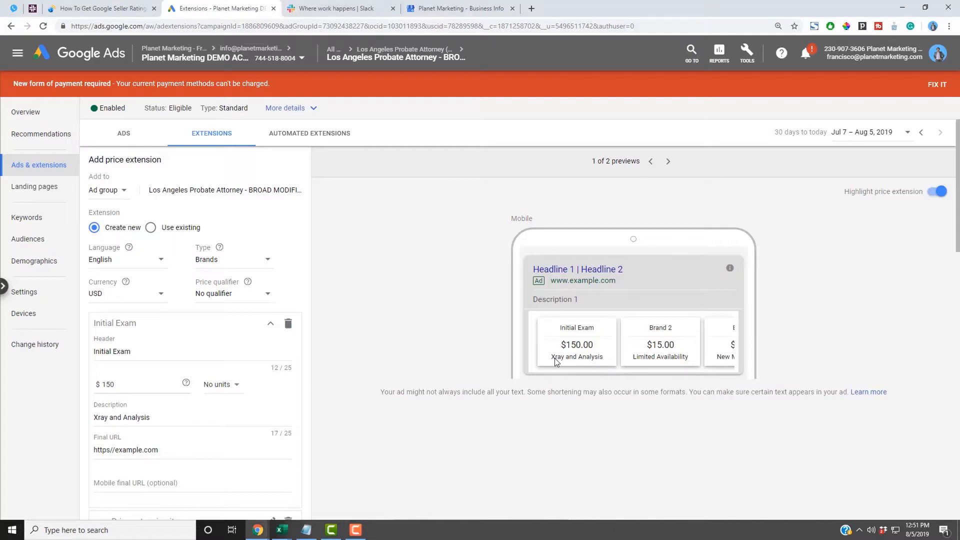
scroll(301, 376, down, 2)
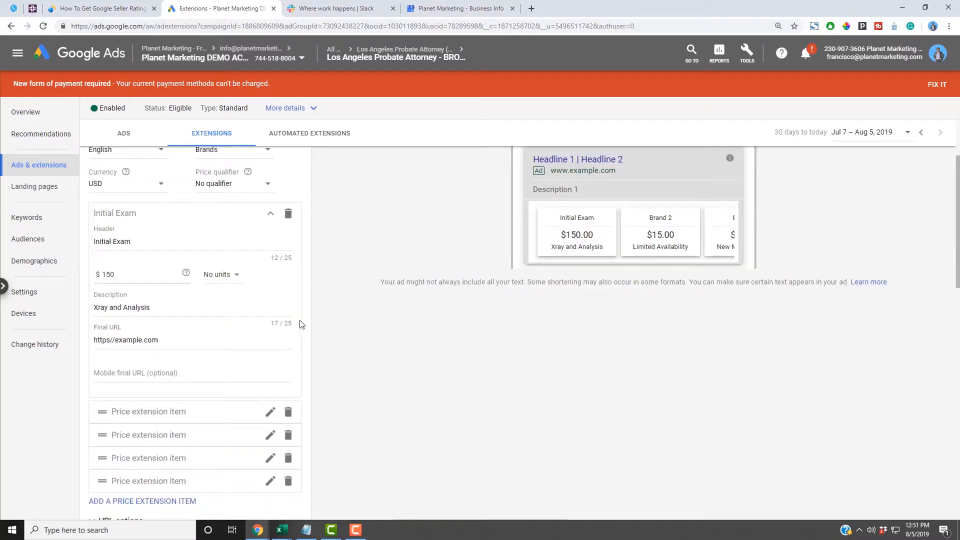
click(288, 260)
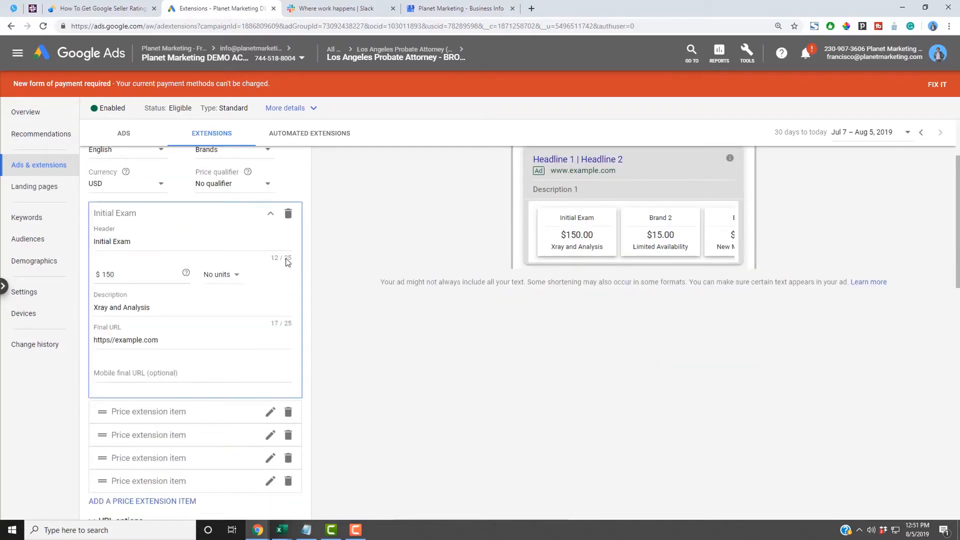
click(210, 242)
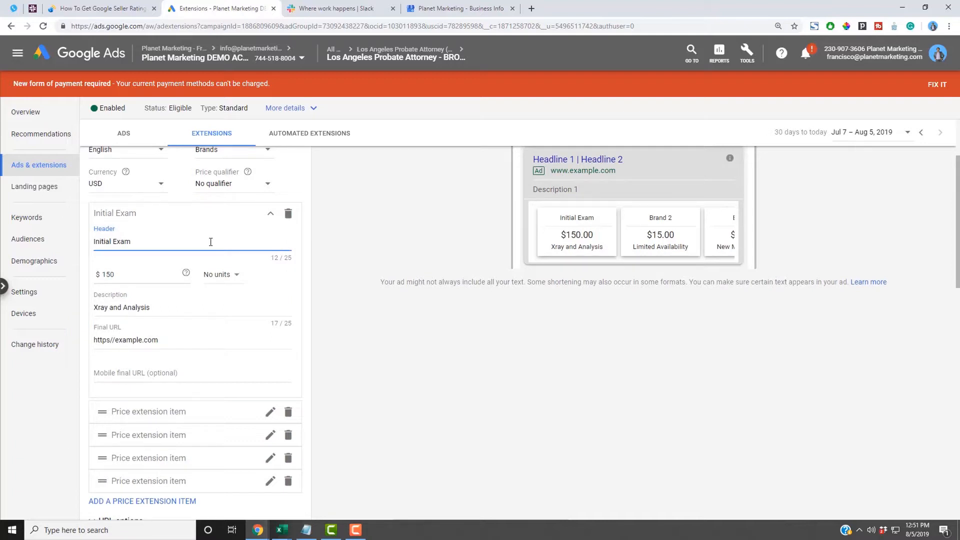
text(for Militr)
key(BackSpace)
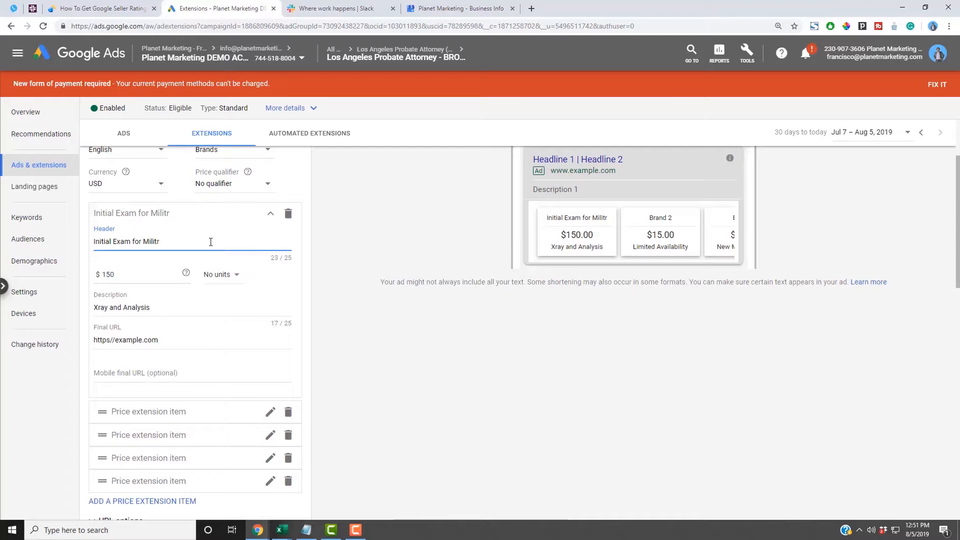
text(ary Mem)
key(BackSpace)
key(BackSpace)
key(BackSpace)
key(BackSpace)
scroll(416, 388, up, 2)
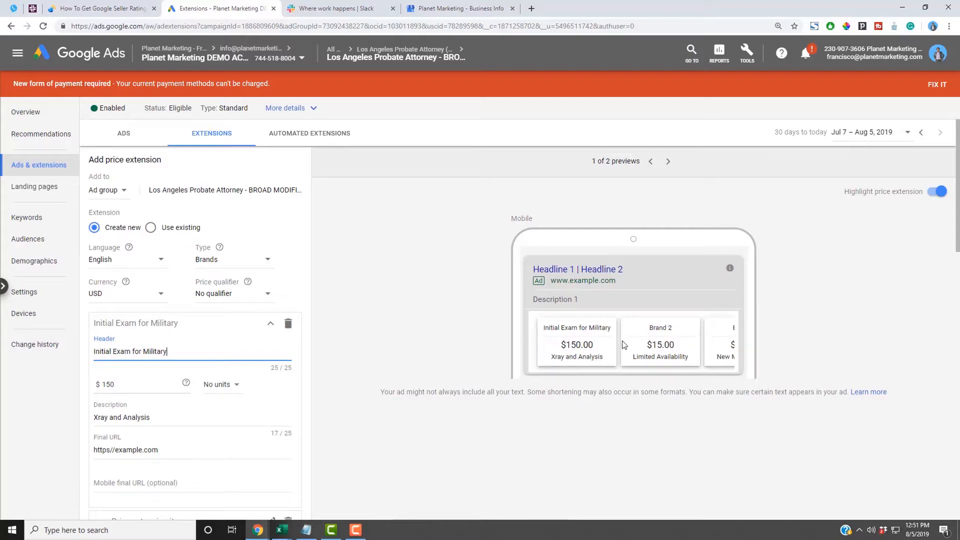
scroll(300, 370, down, 5)
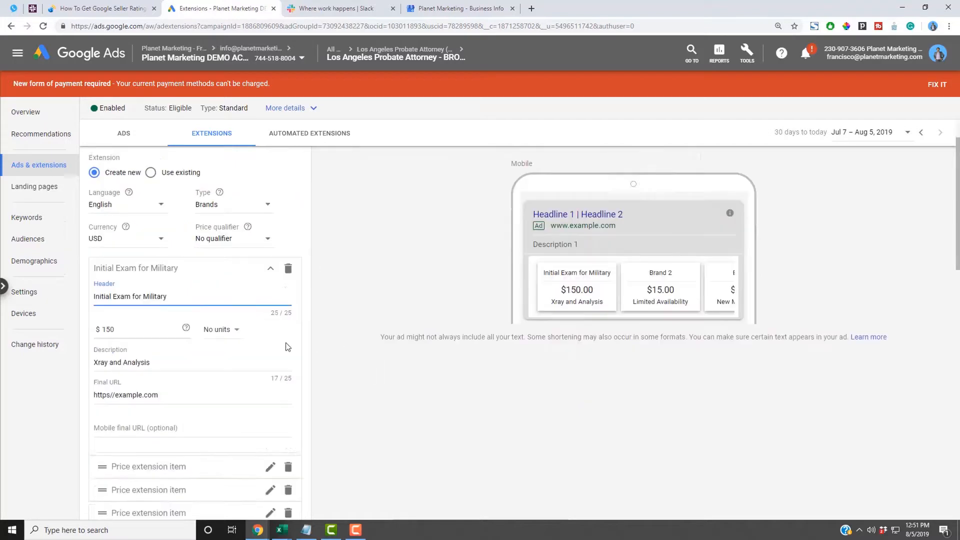
- Attempt to save the price extension and check it in the desktop ad preview
click(128, 413)
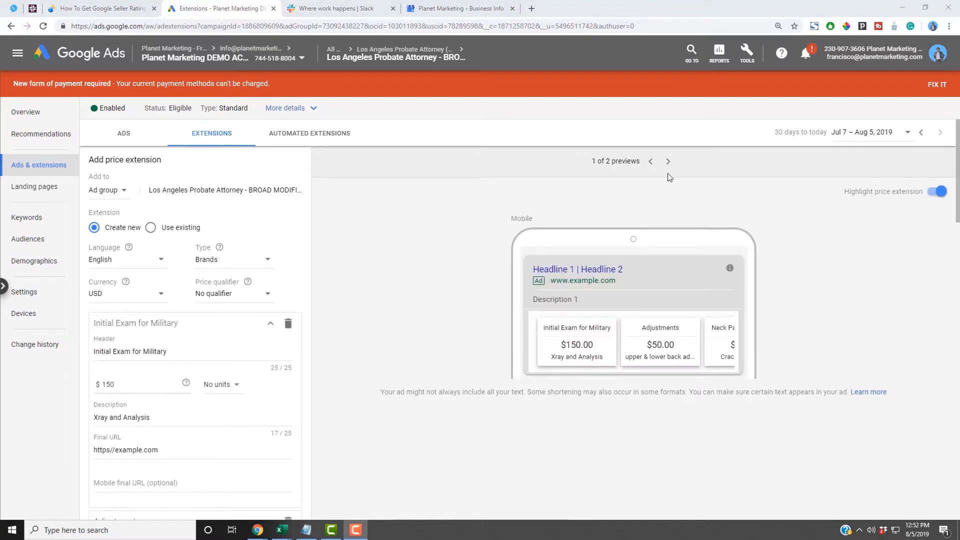
click(668, 162)
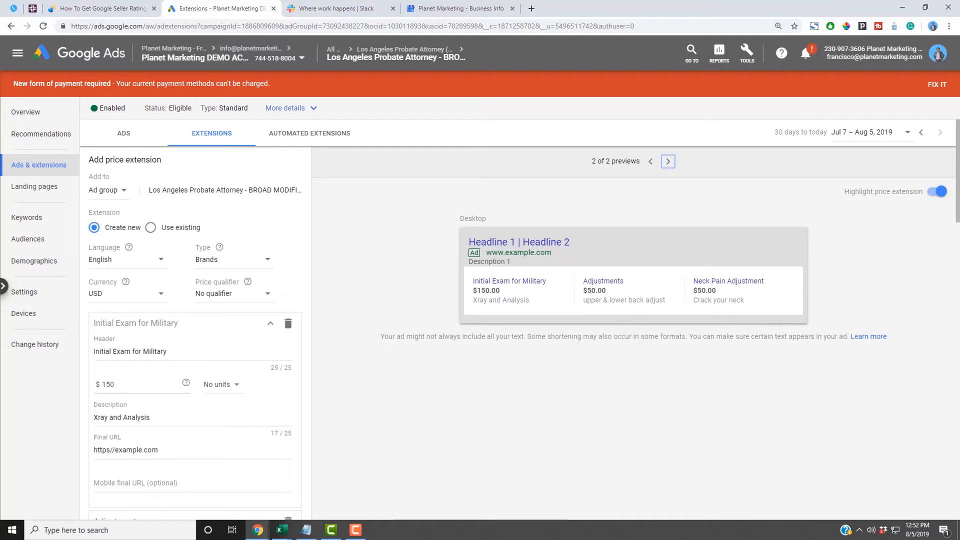
key(F10)
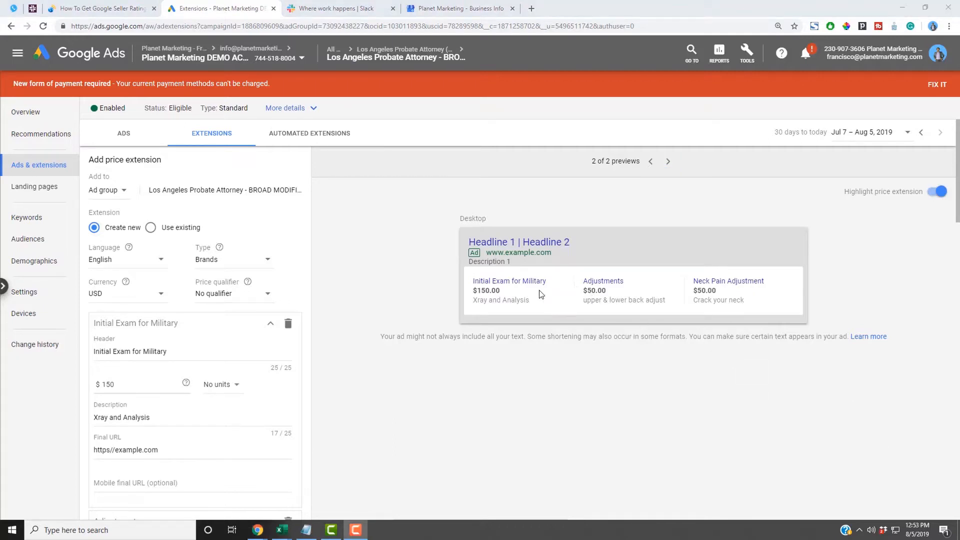
click(495, 293)
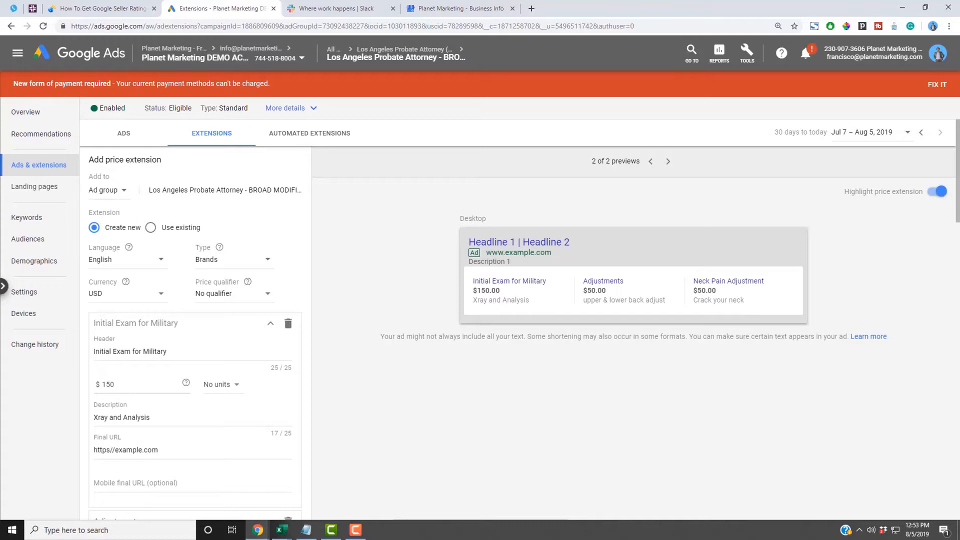
- Save the three-item price extension and confirm its Under review row in the Extensions table
scroll(335, 482, down, 7)
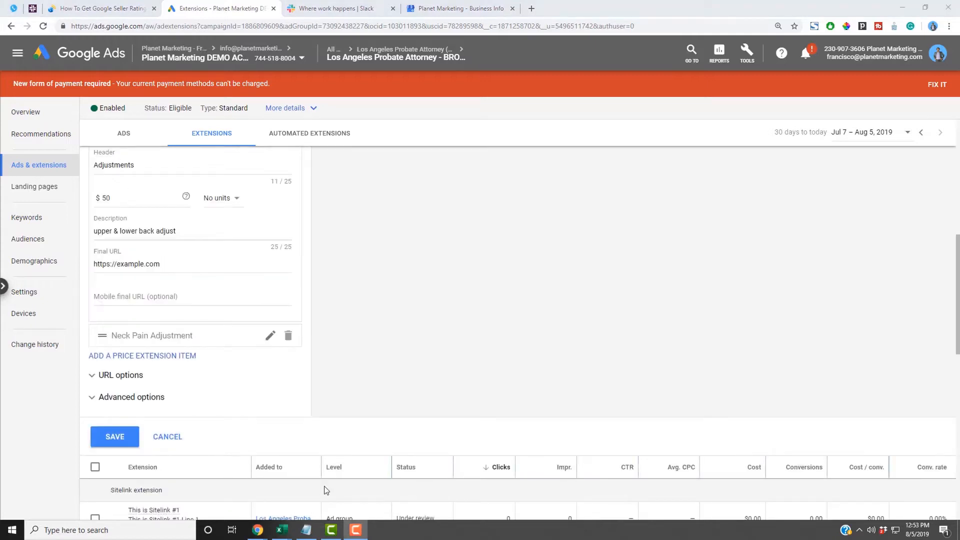
click(118, 436)
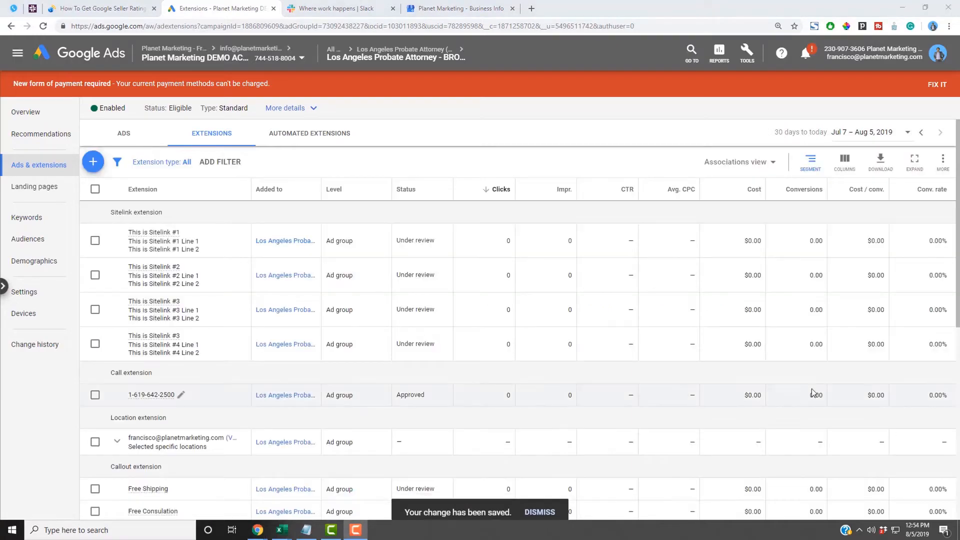
scroll(795, 382, down, 6)
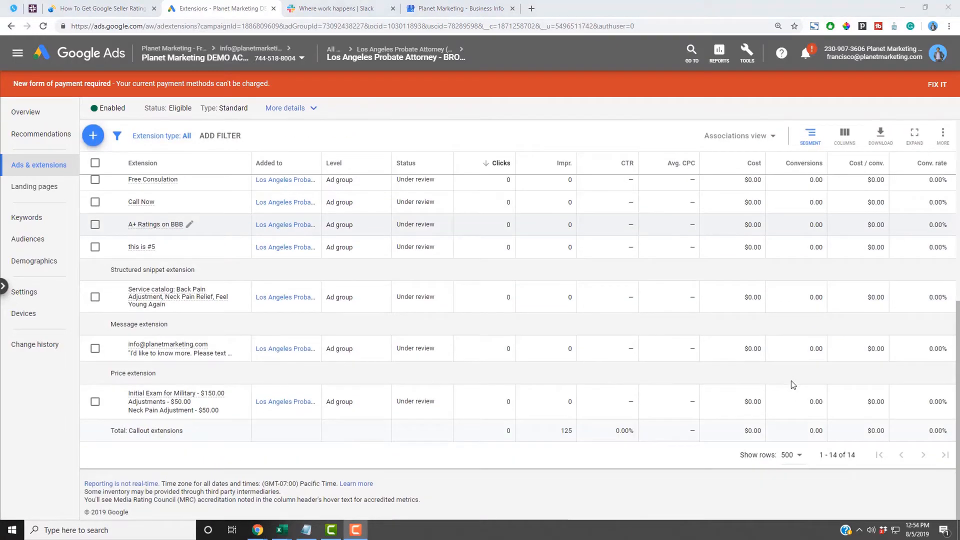
scroll(300, 350, up, 10)
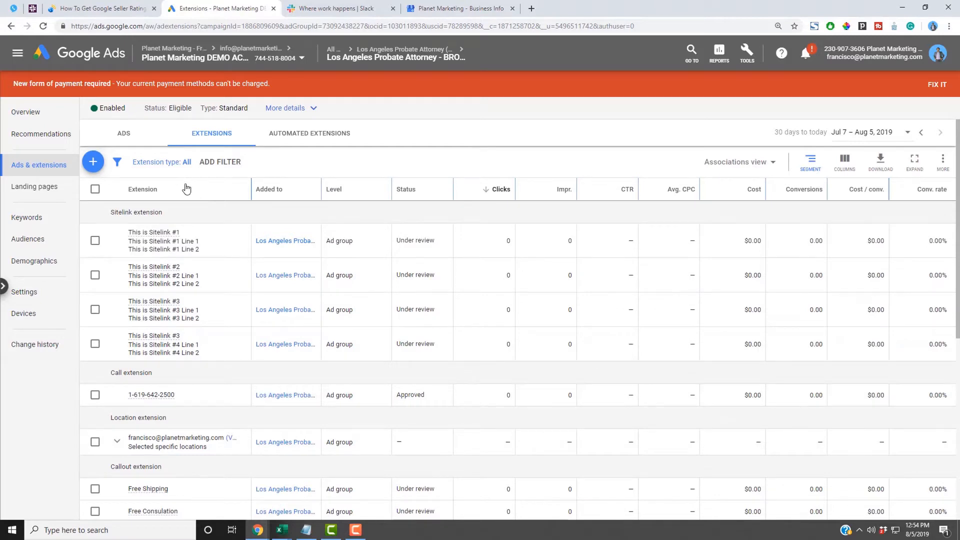
click(97, 163)
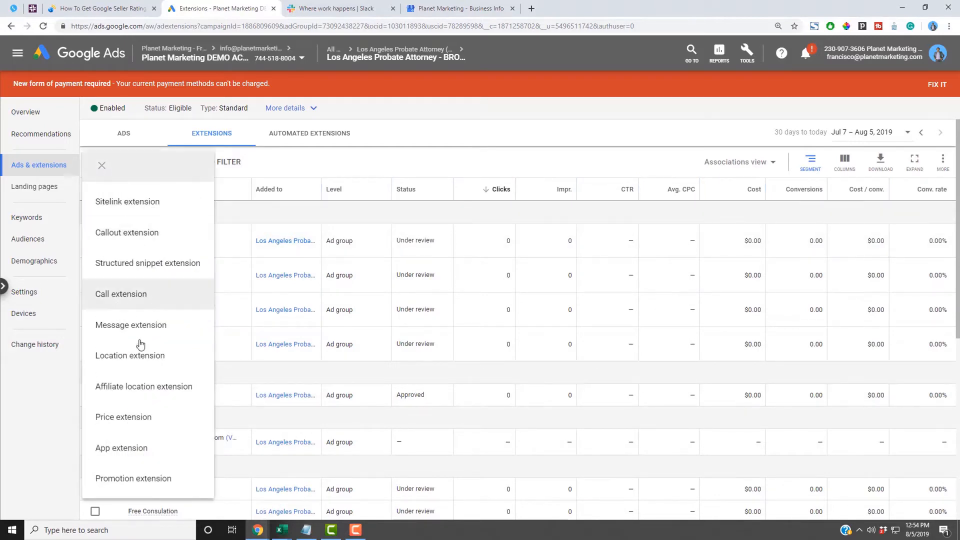
click(140, 449)
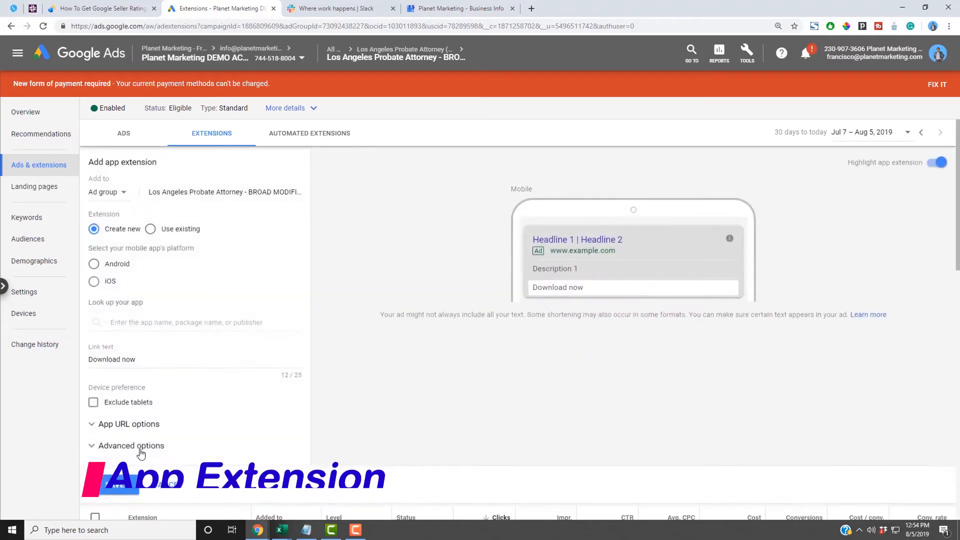
click(95, 264)
click(135, 323)
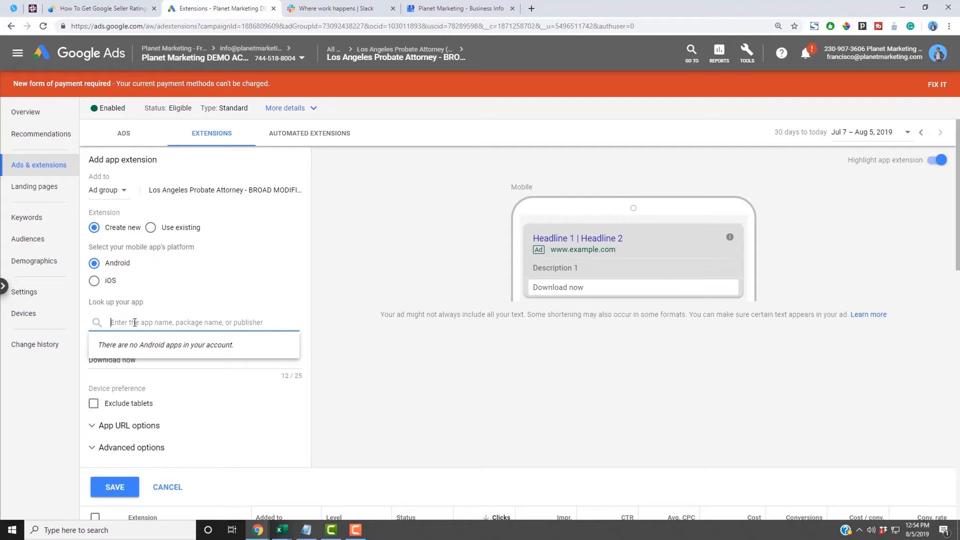
click(344, 340)
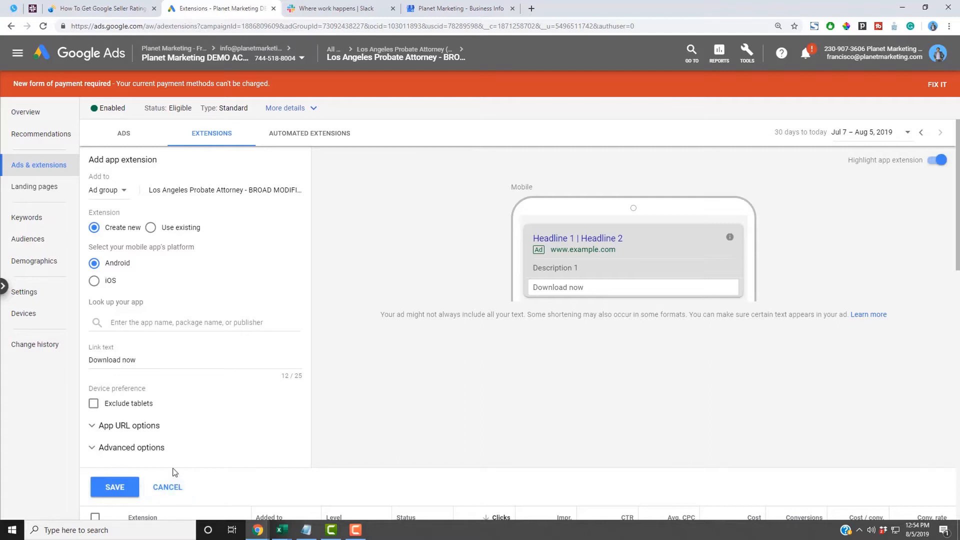
click(134, 322)
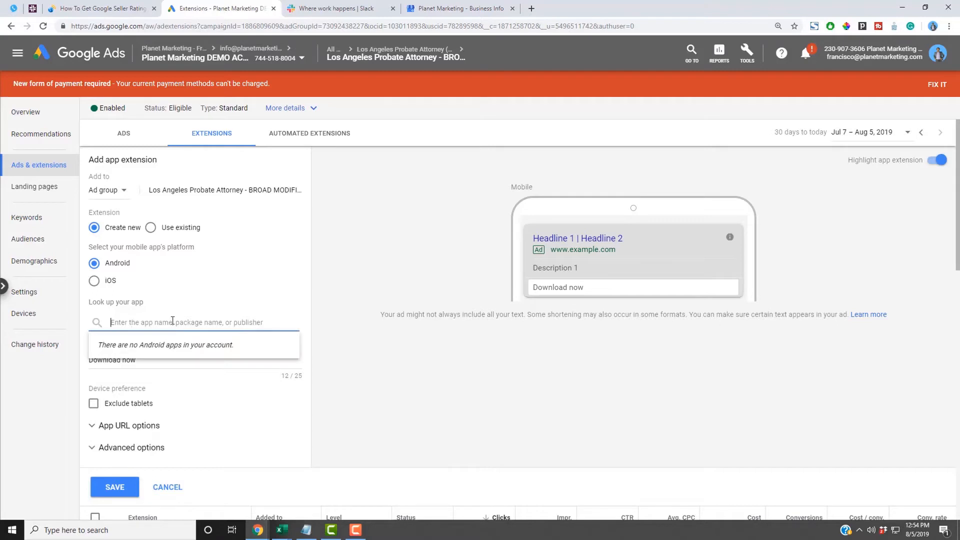
click(358, 335)
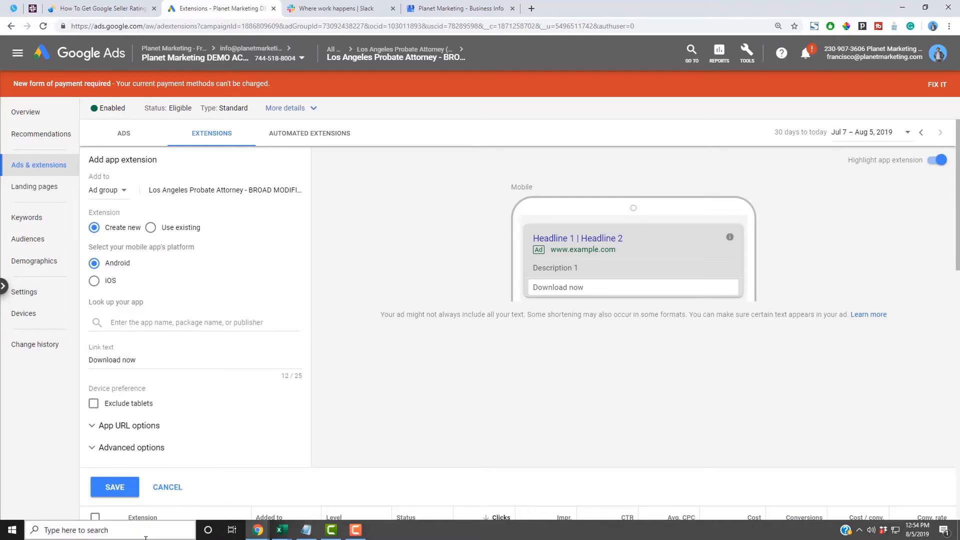
click(168, 487)
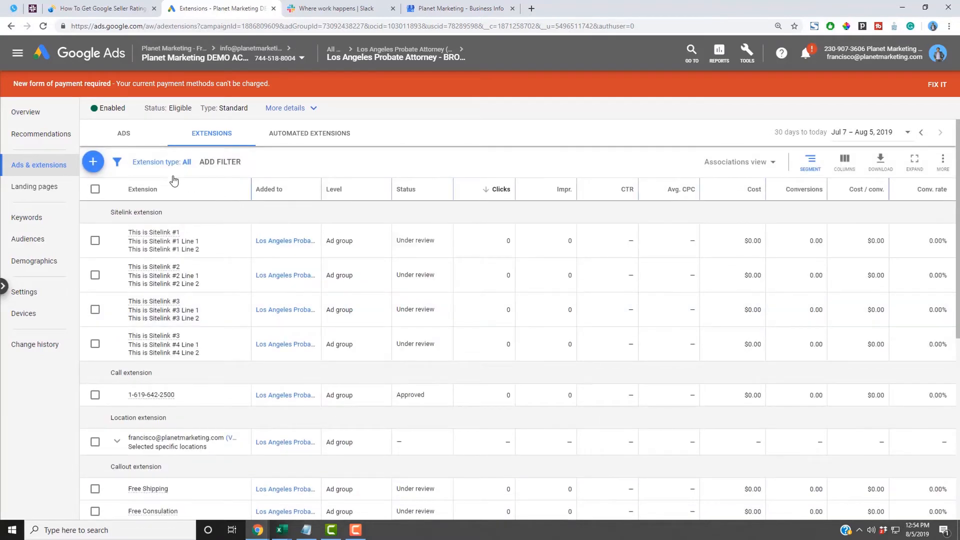
- Start a new promotion extension with the occasion Mother's Day
click(91, 167)
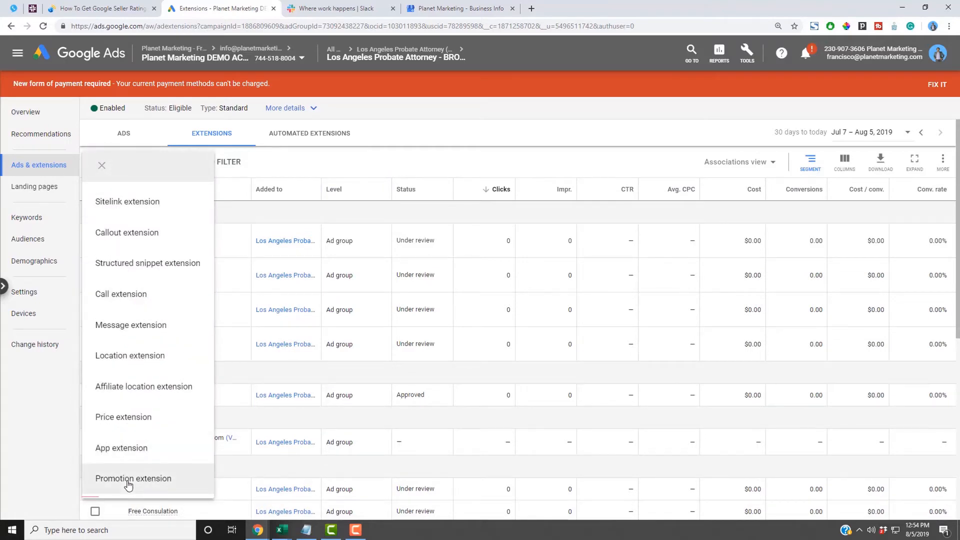
click(129, 479)
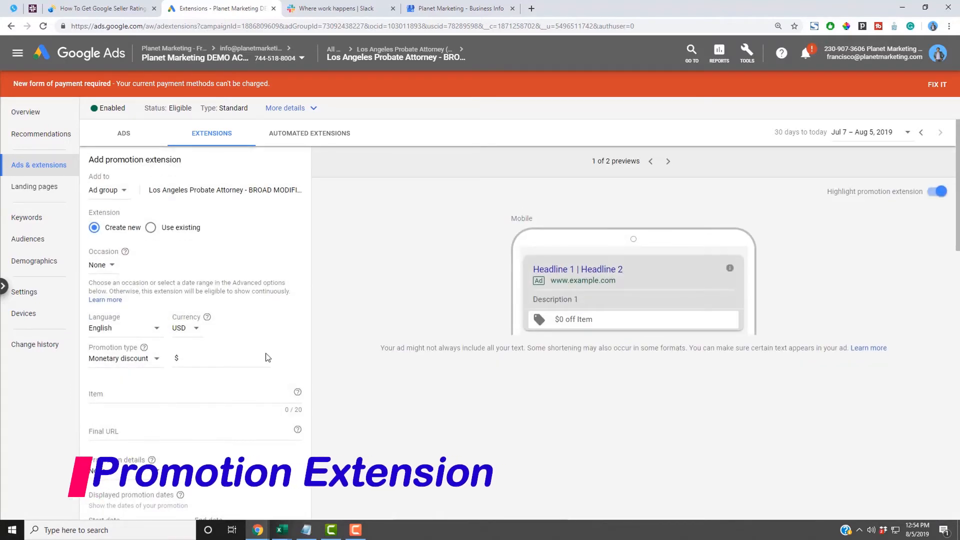
double_click(562, 319)
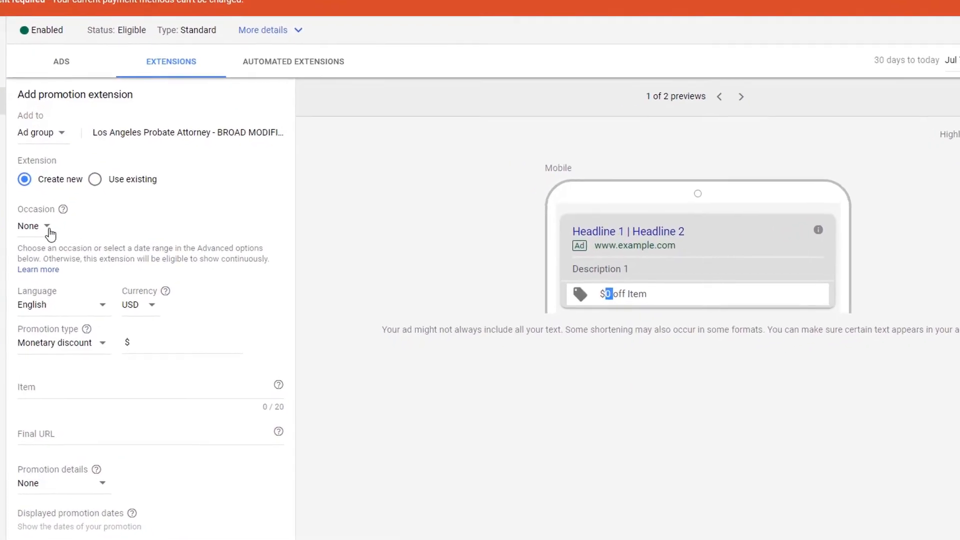
click(96, 266)
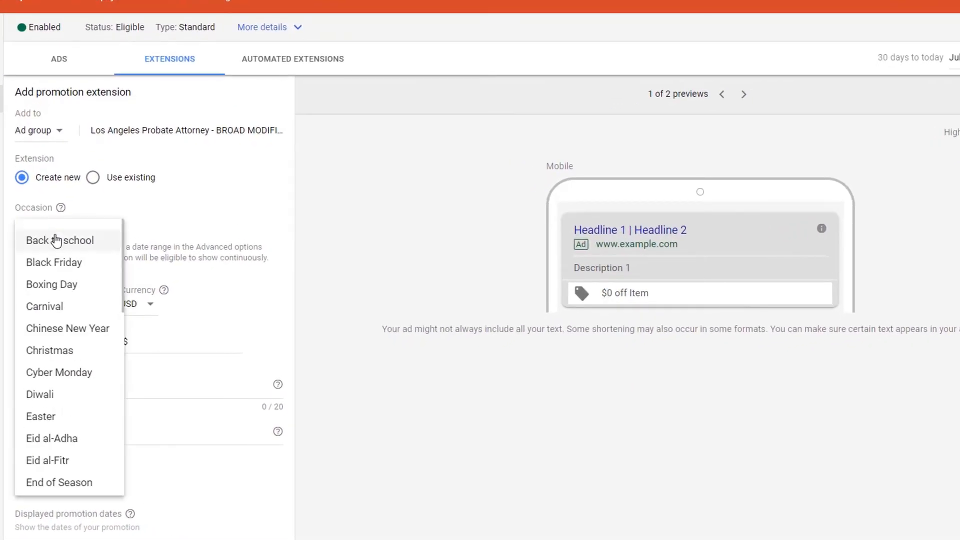
scroll(79, 302, down, 2)
scroll(78, 303, down, 4)
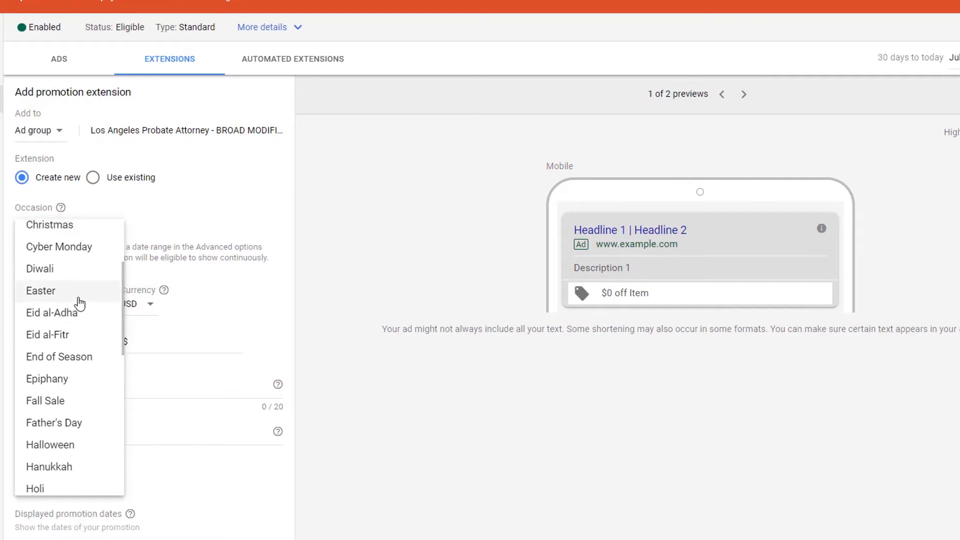
scroll(85, 338, down, 6)
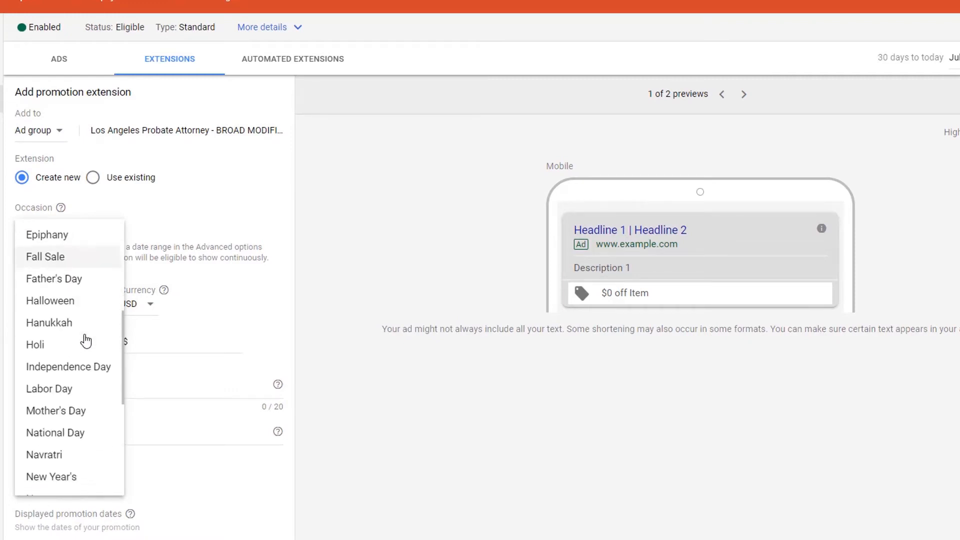
click(84, 310)
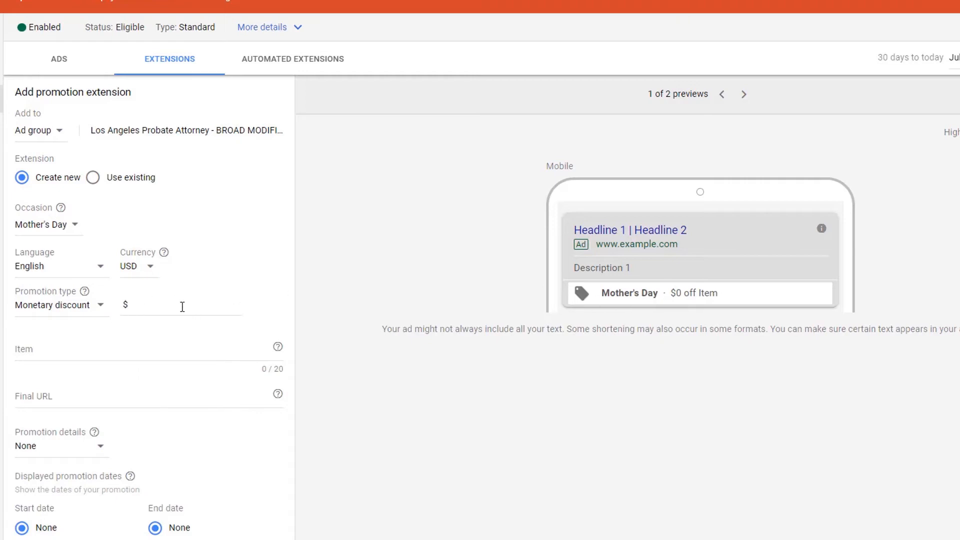
- Make the promotion a 50% percent discount on Flowers
click(182, 306)
text(25)
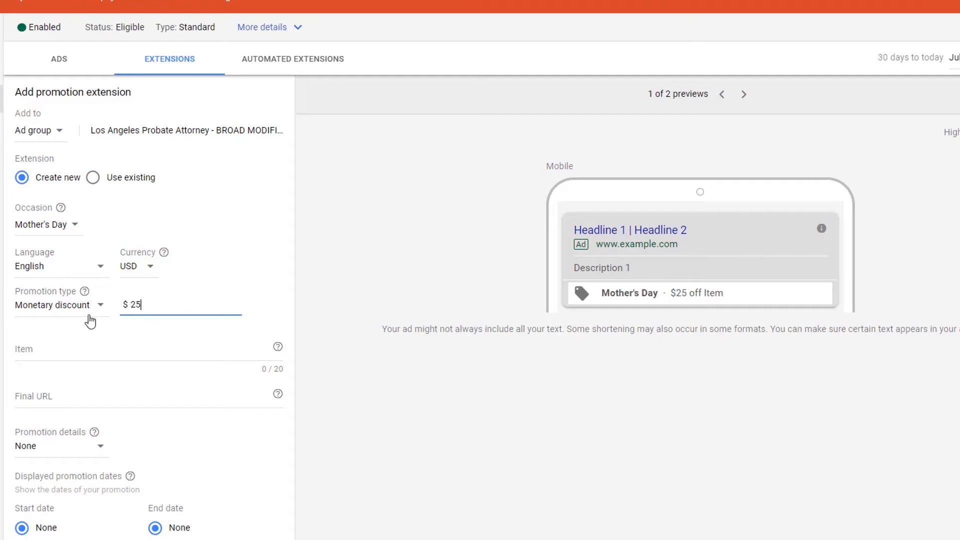
click(98, 313)
click(96, 341)
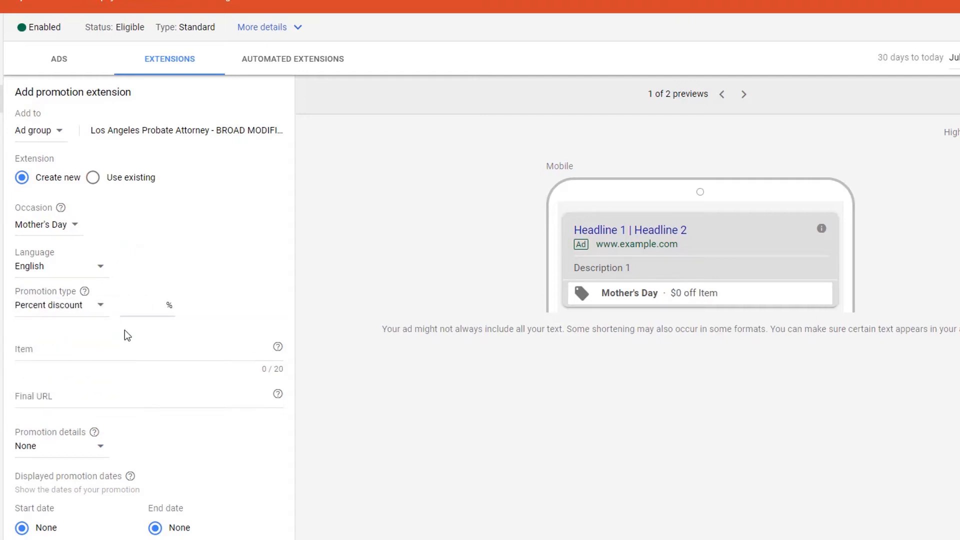
click(139, 310)
text(50)
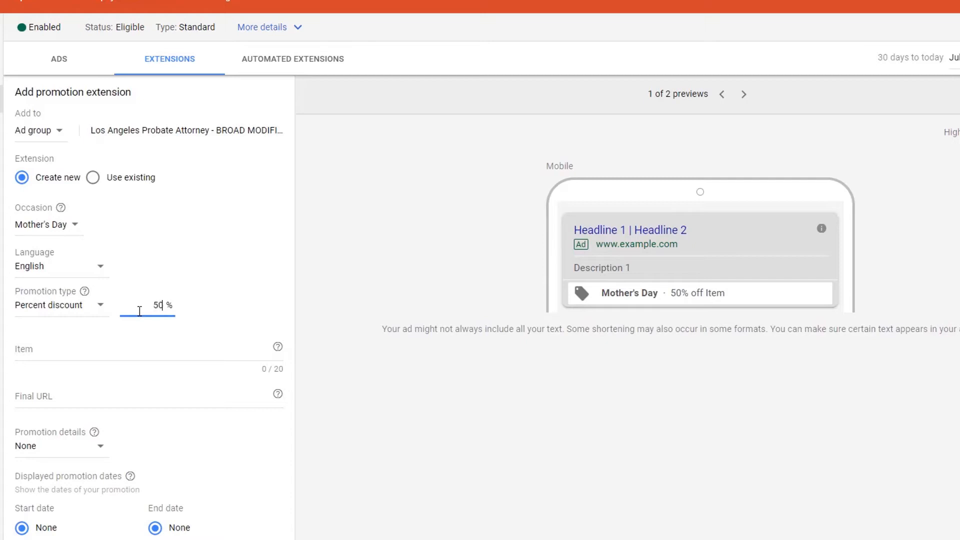
click(95, 348)
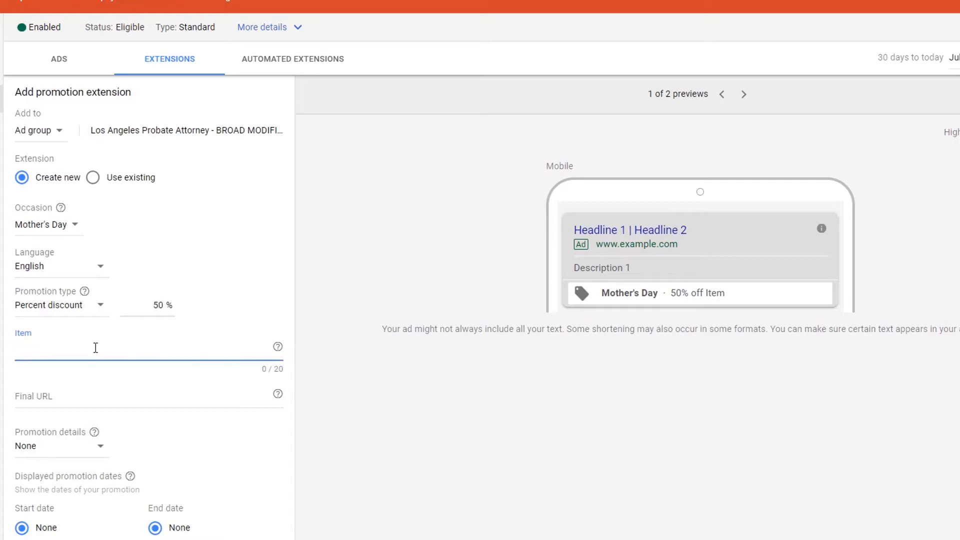
text(Flowers)
click(68, 400)
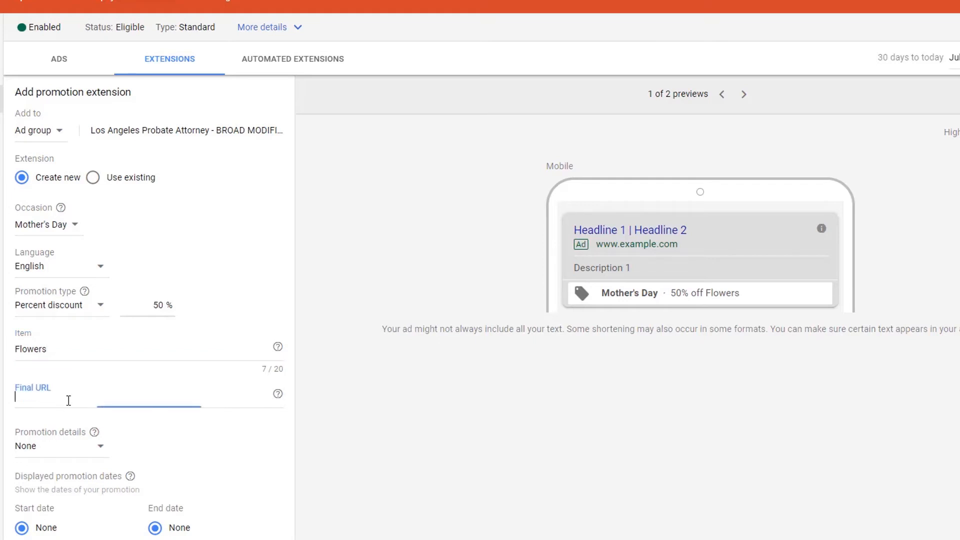
text(https//example.com)
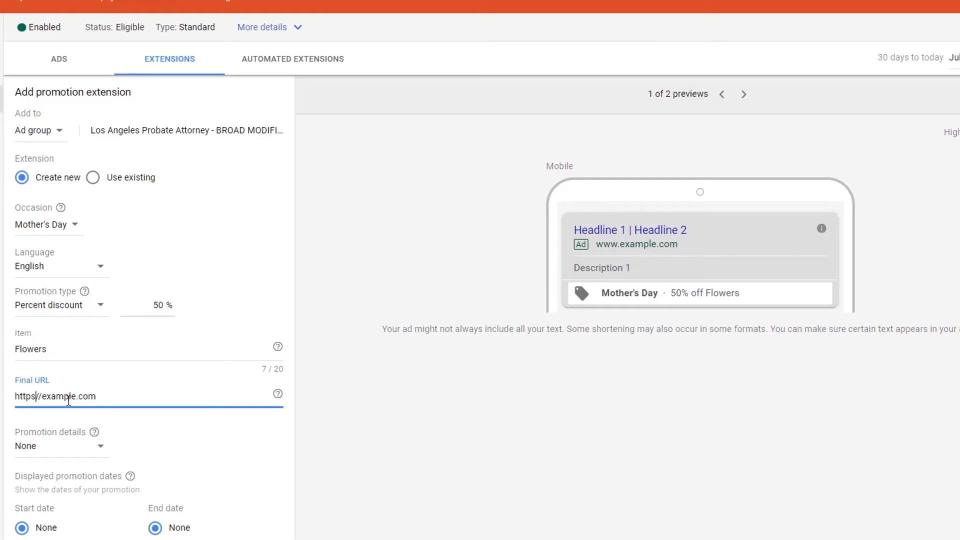
text(:)
click(346, 423)
scroll(346, 423, down, 3)
click(46, 525)
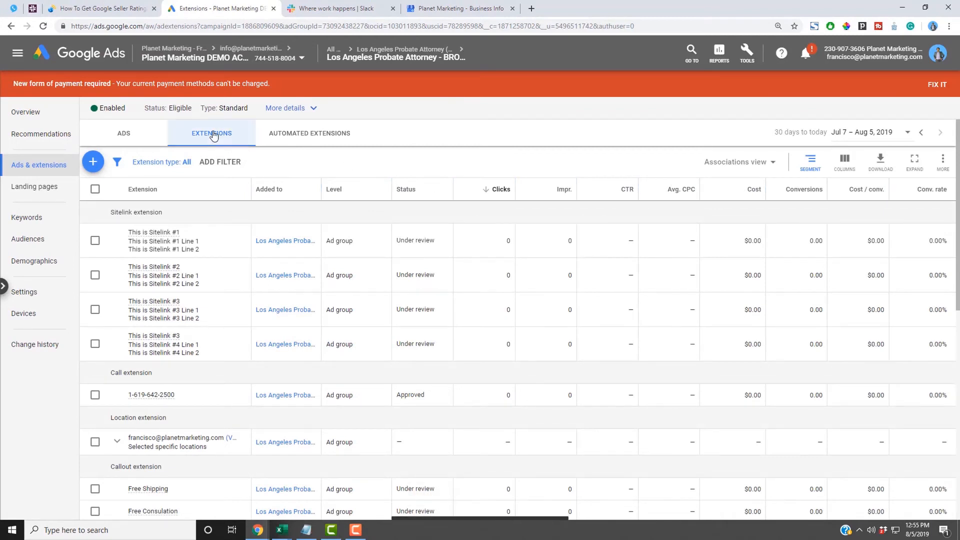
click(92, 162)
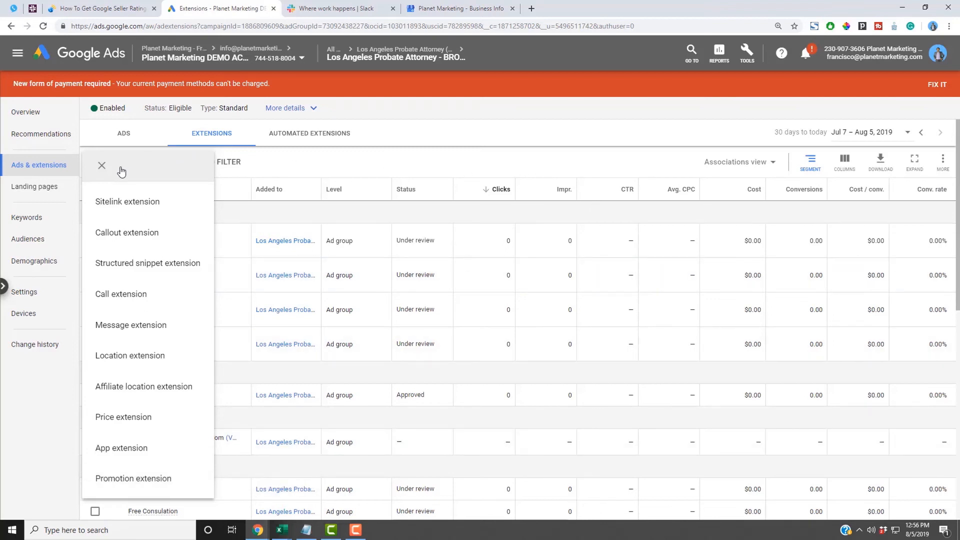
click(101, 165)
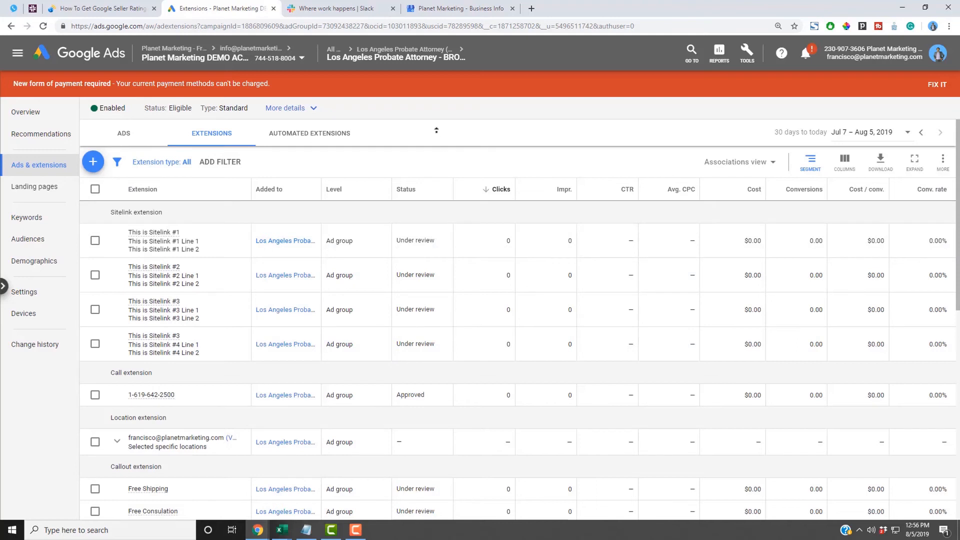